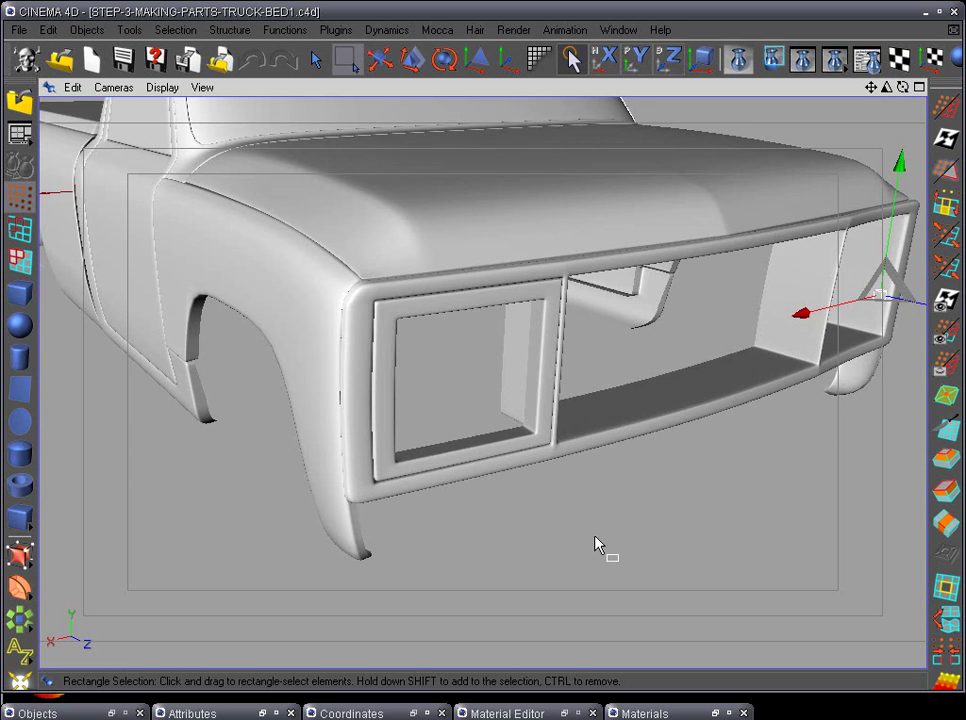
Step: In the front view, set the Mat material's transparency brightness to 12% so the reference geometry shows through
scroll(572, 533, up, 3)
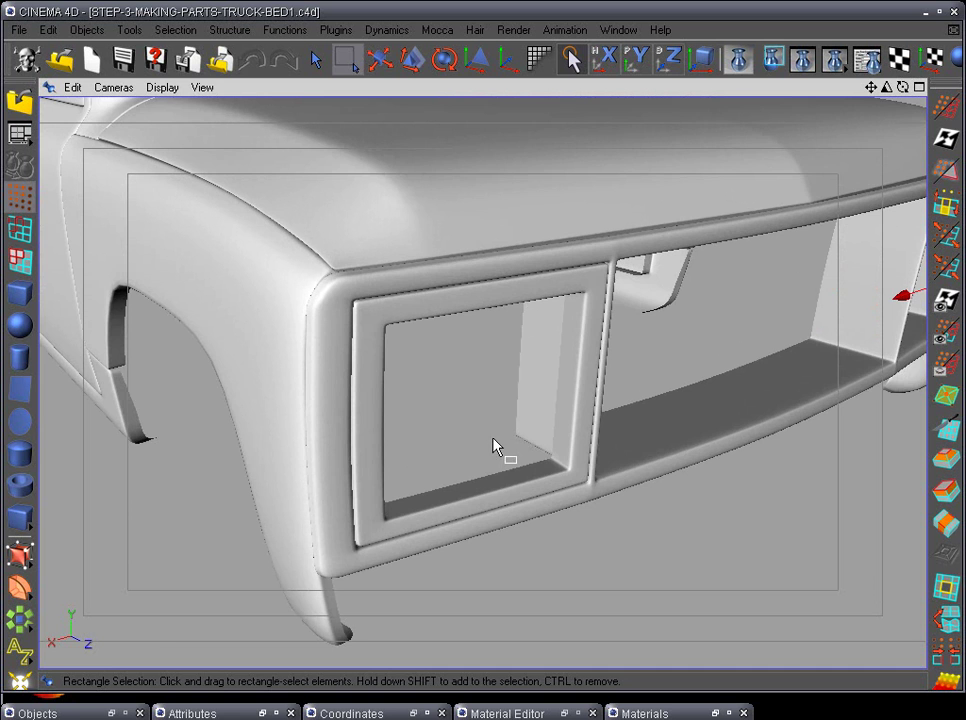
key(F4)
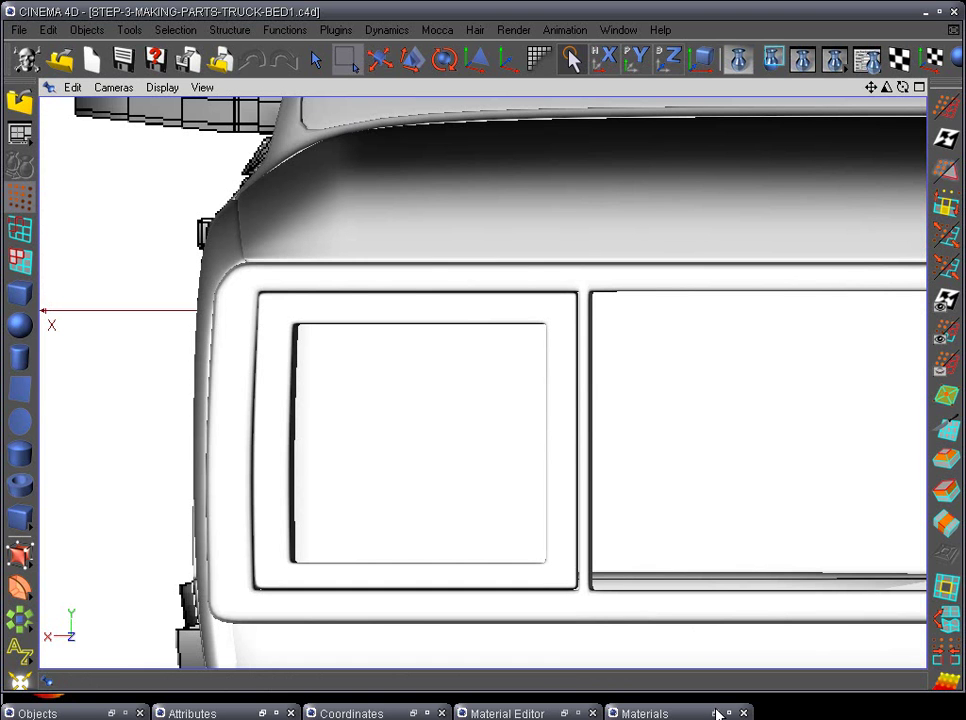
click(718, 713)
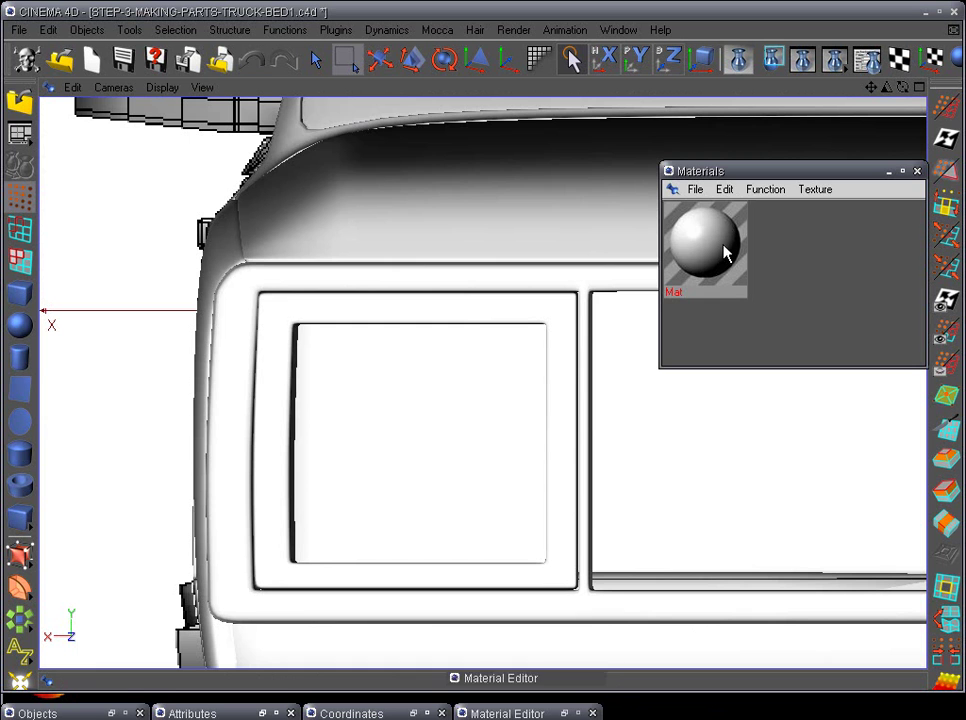
double_click(726, 254)
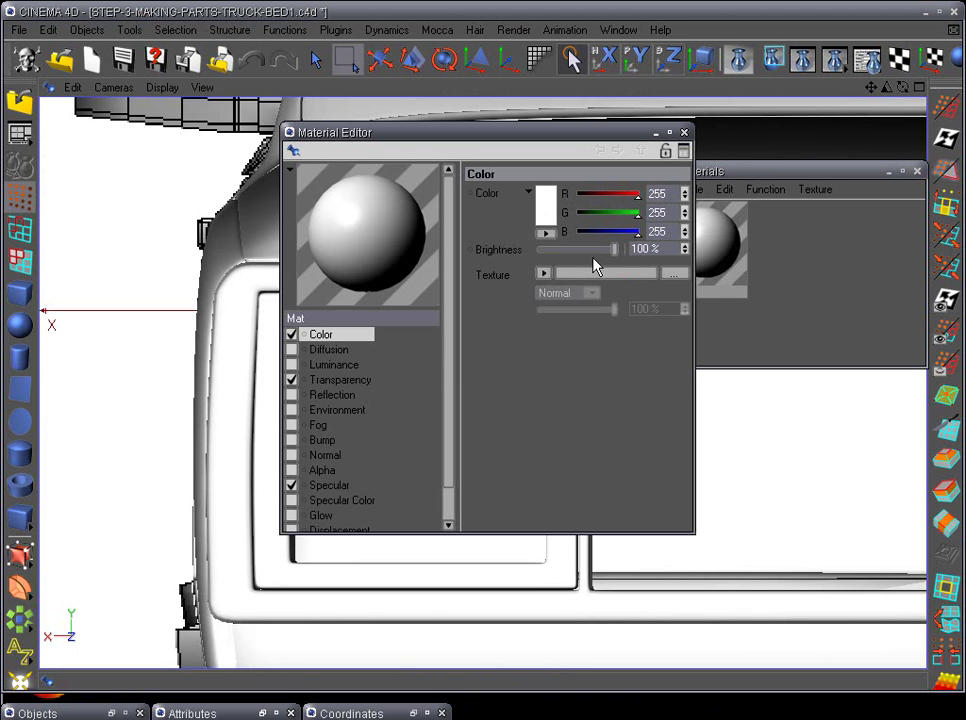
click(370, 382)
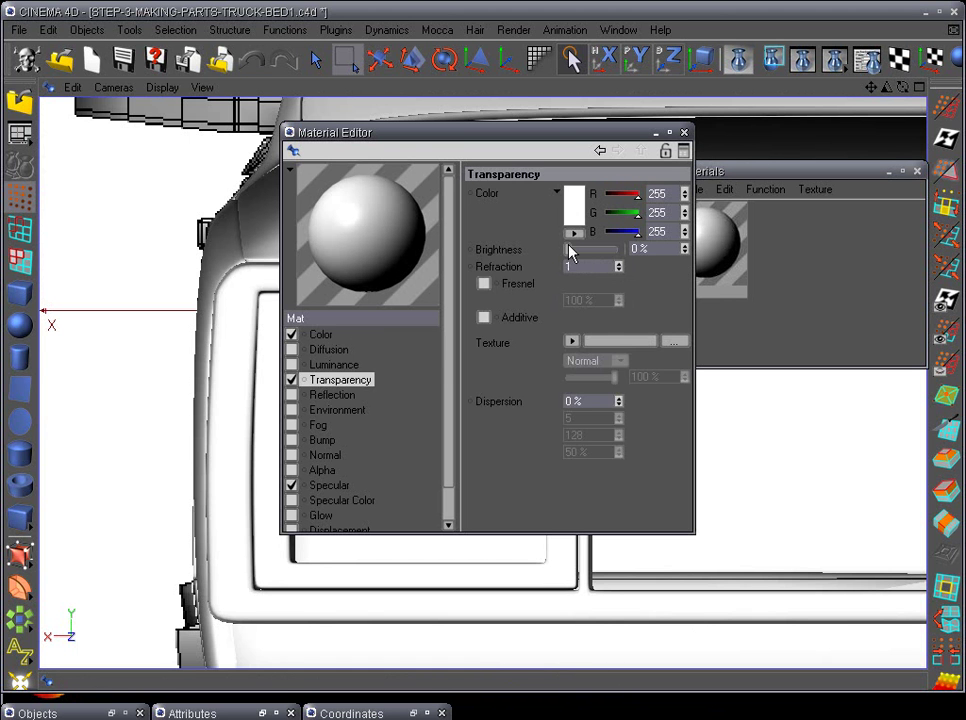
drag(575, 252, 578, 257)
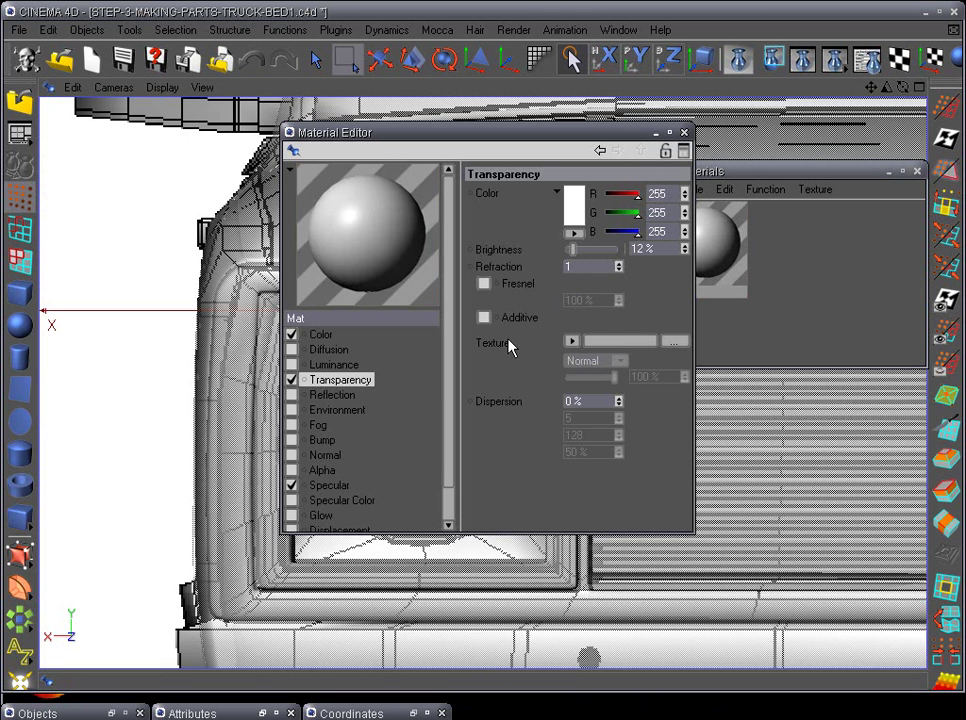
Step: Duplicate the Mat material and turn off transparency on the copy
click(703, 291)
drag(662, 261, 813, 279)
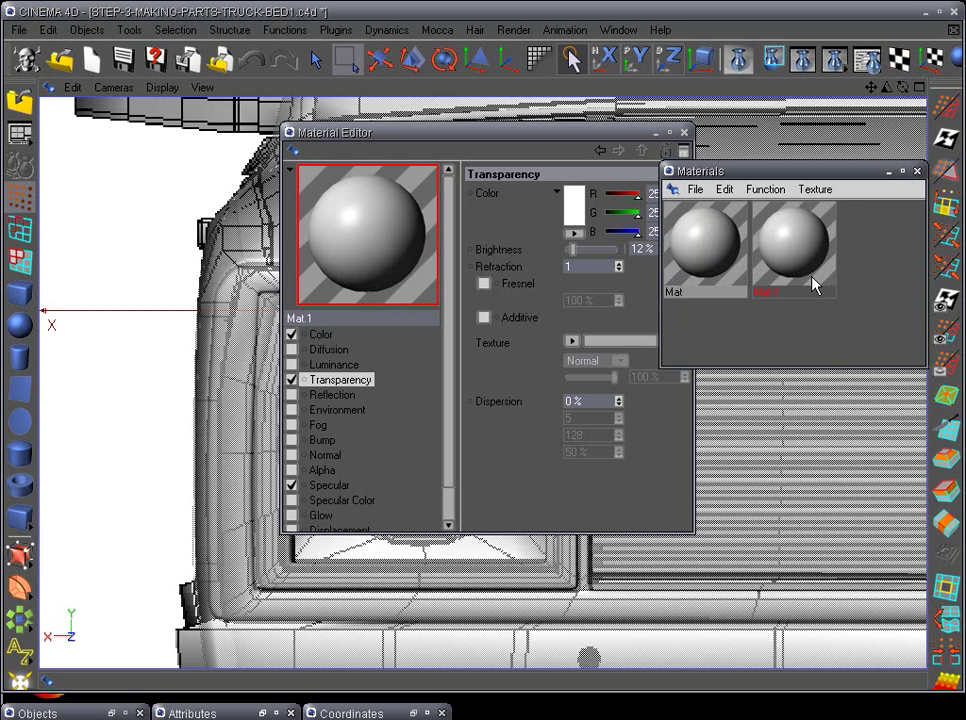
double_click(785, 250)
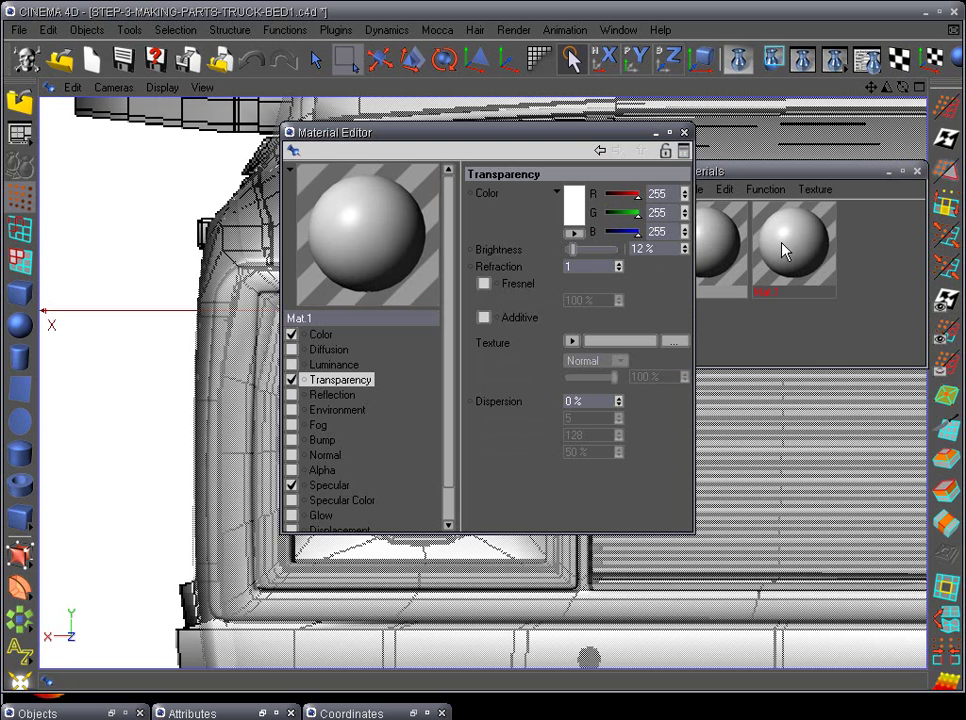
click(291, 380)
Step: Set the copied material's color to black
click(316, 336)
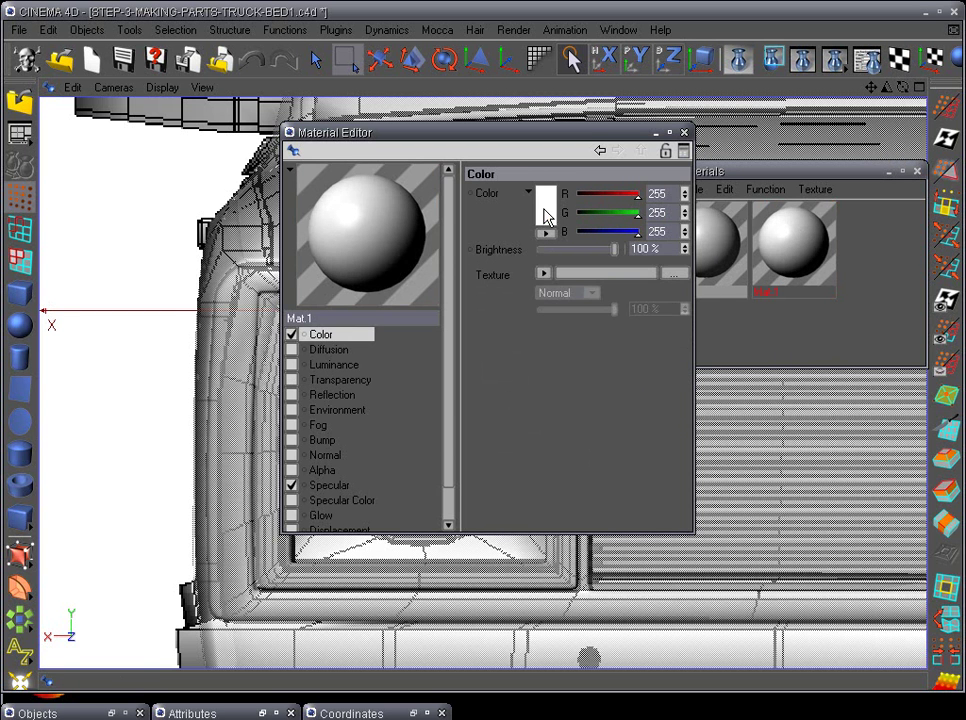
click(546, 212)
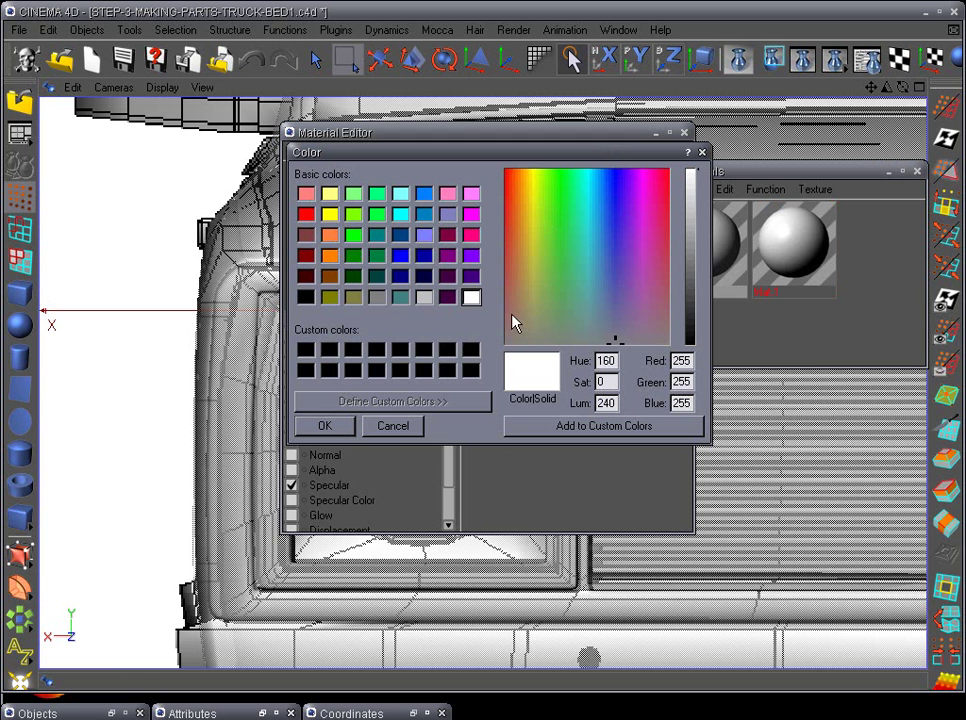
click(308, 298)
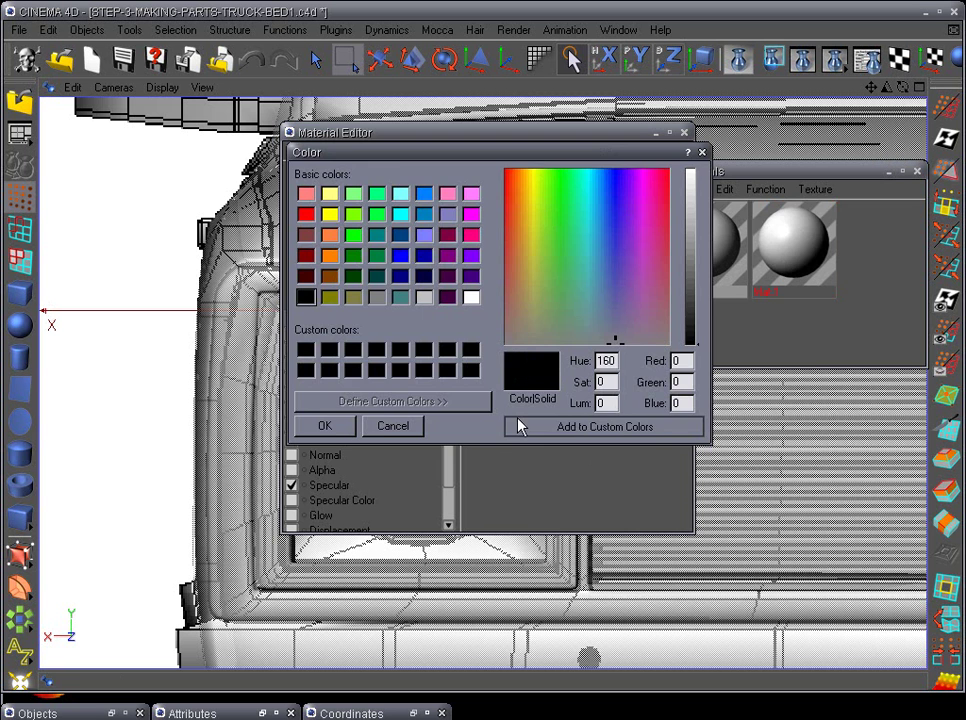
click(325, 427)
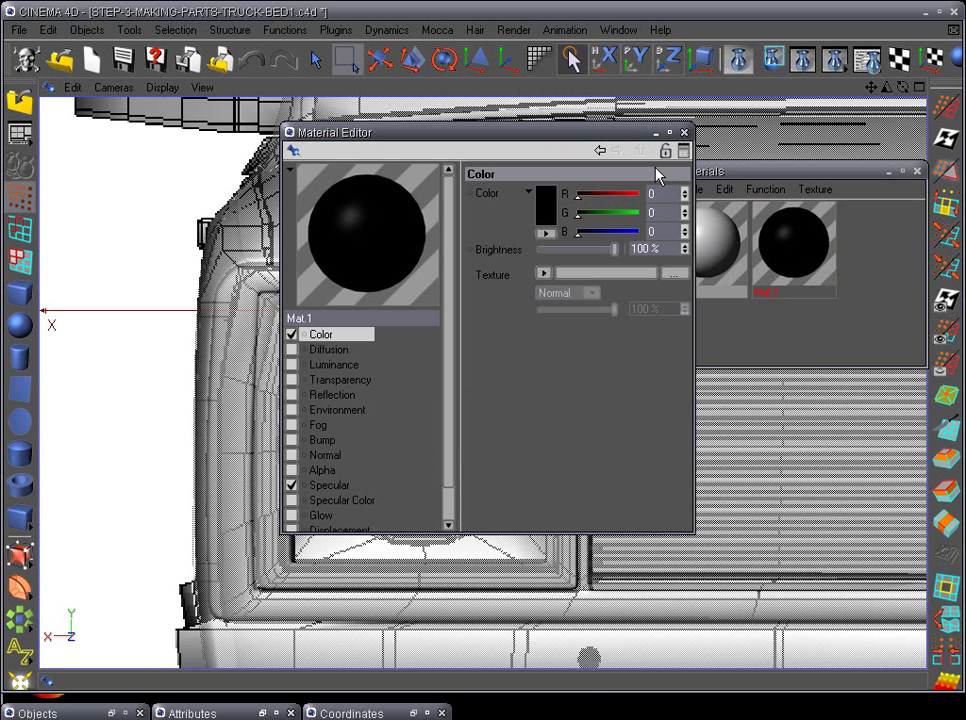
click(669, 132)
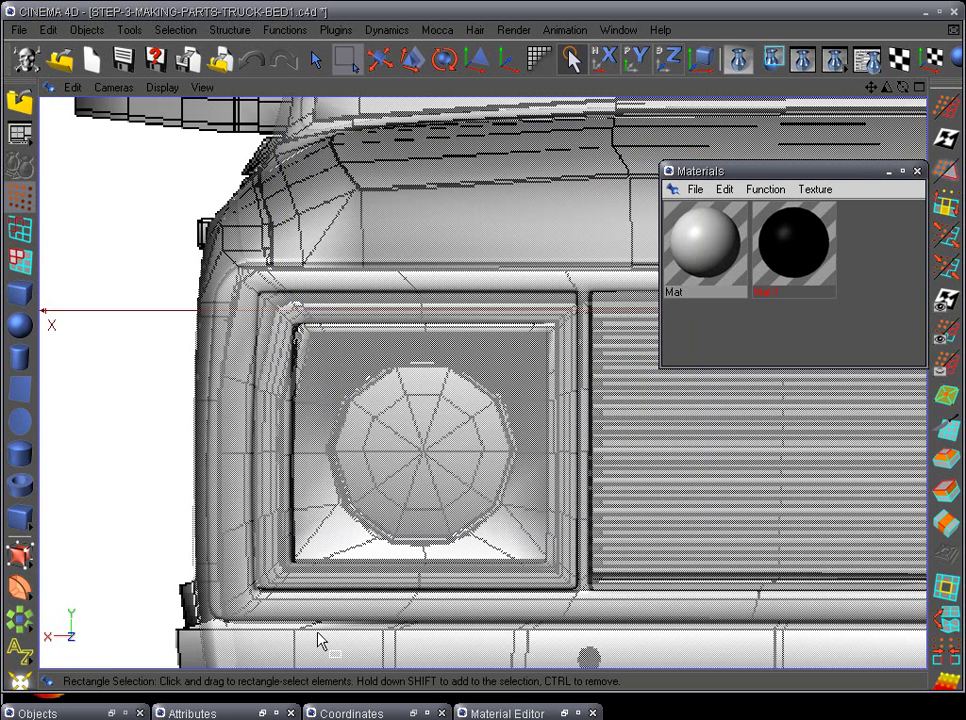
Step: Delete the PART-MAKER and PART-MAKER-FRONT objects from the Symmetry group under SINGEL-HP-PARTS
click(105, 713)
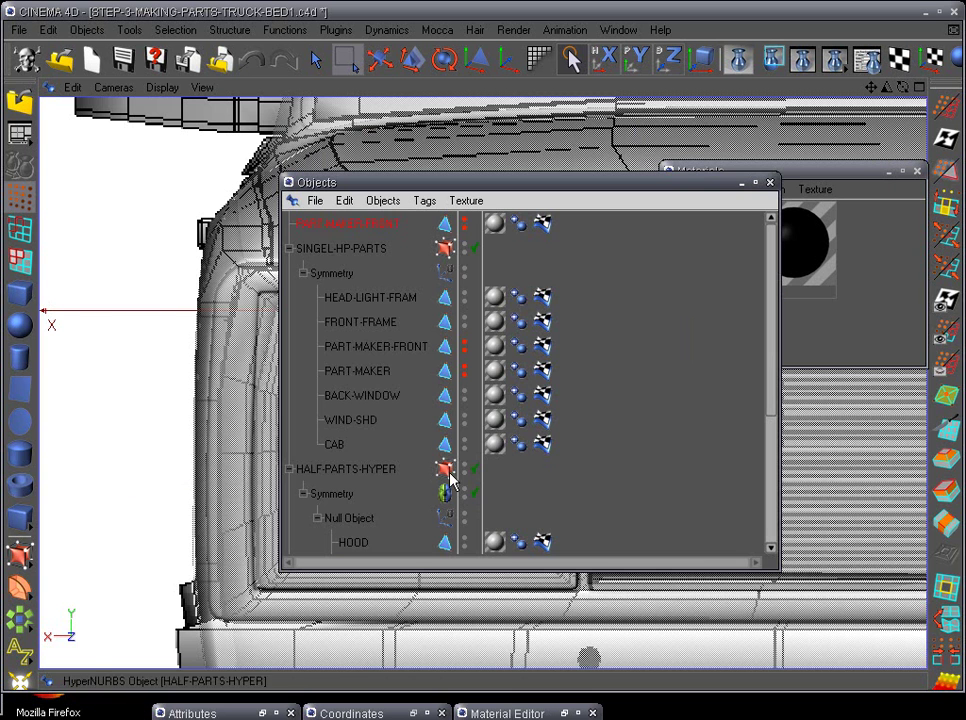
click(362, 374)
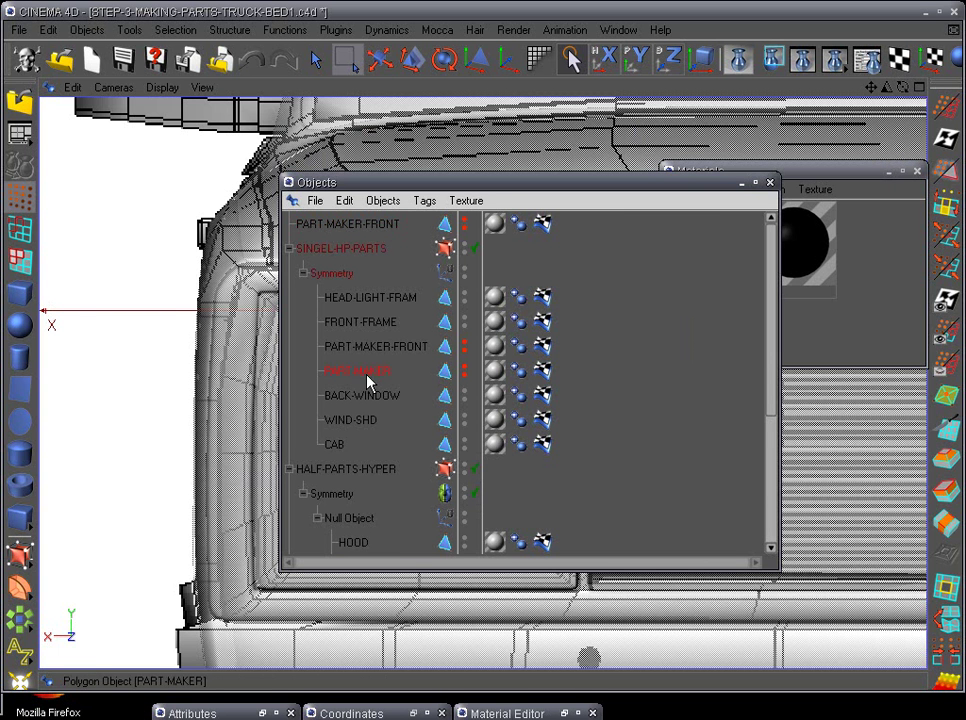
key(Delete)
click(392, 346)
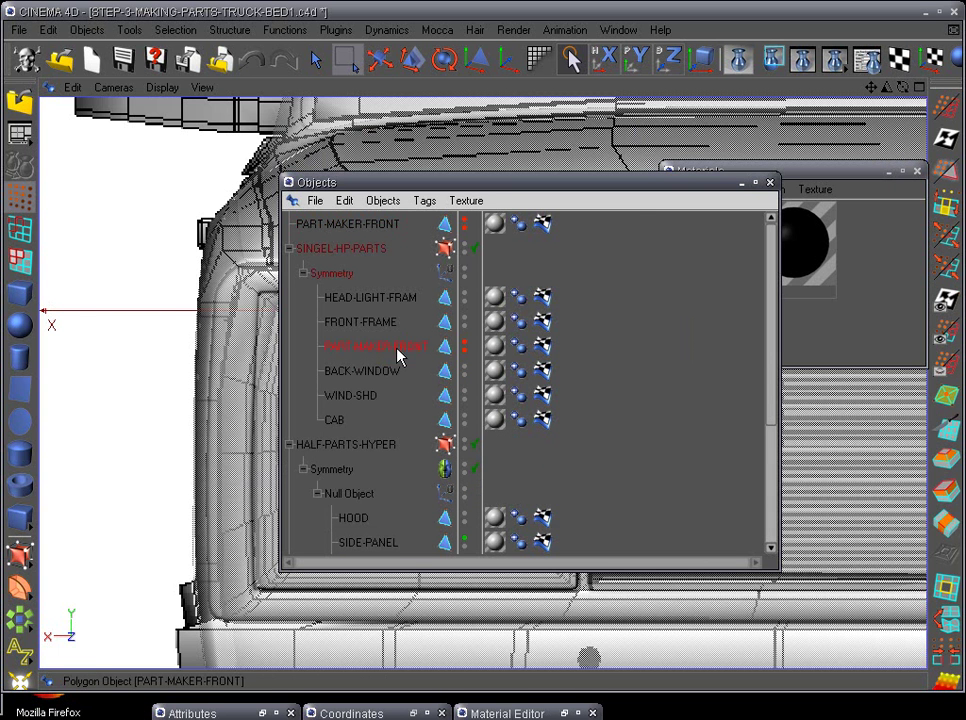
key(Delete)
Step: Make the remaining top-level PART-MAKER-FRONT object visible, keeping its name
scroll(412, 400, down, 3)
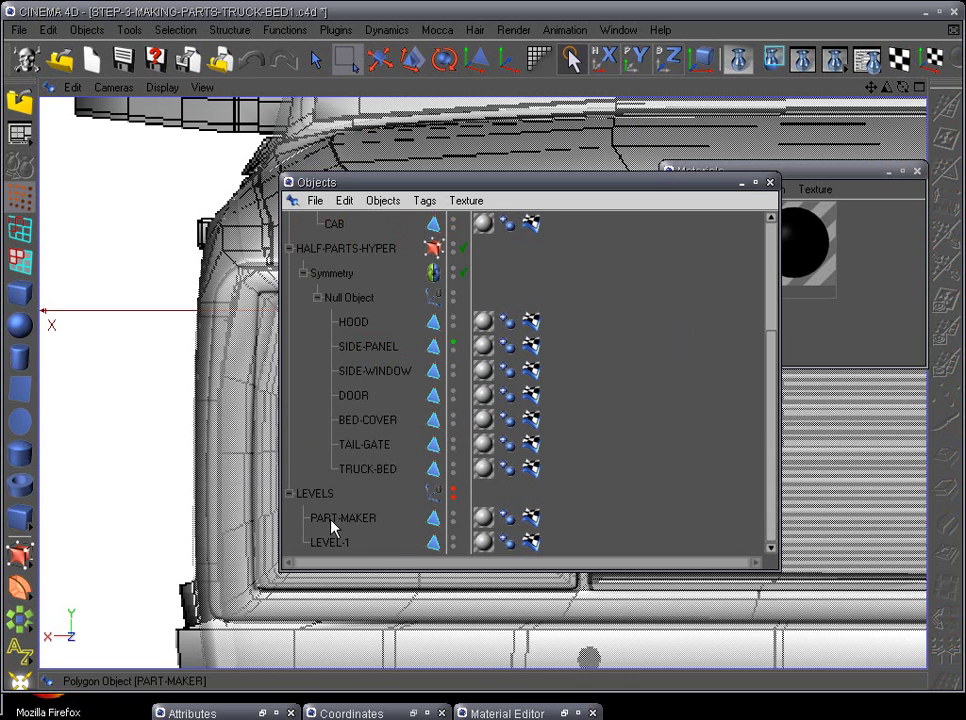
scroll(420, 500, up, 3)
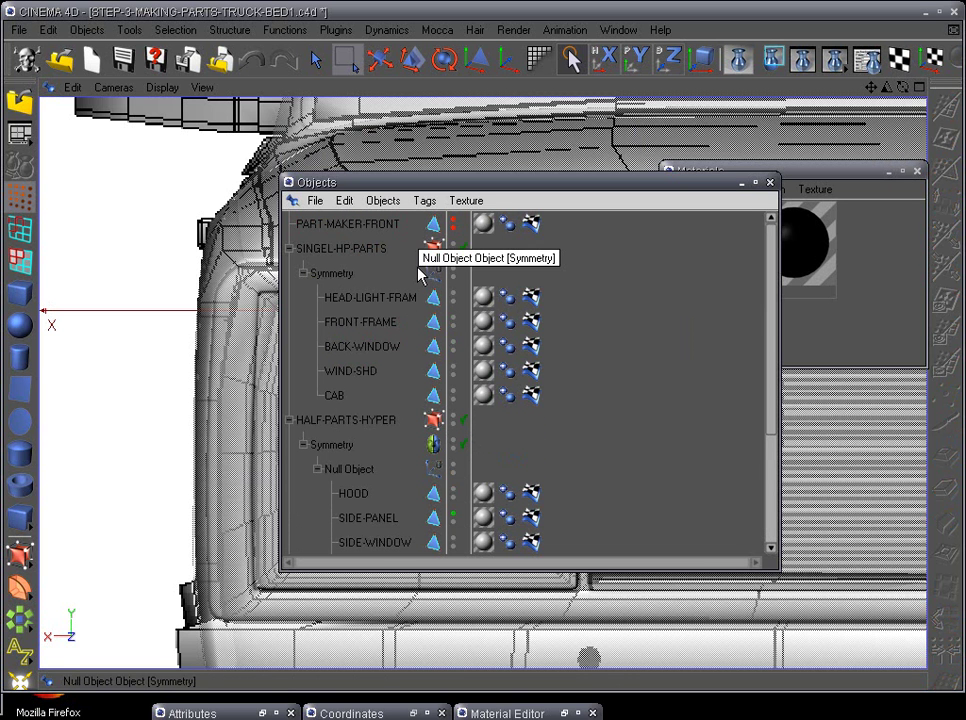
click(386, 226)
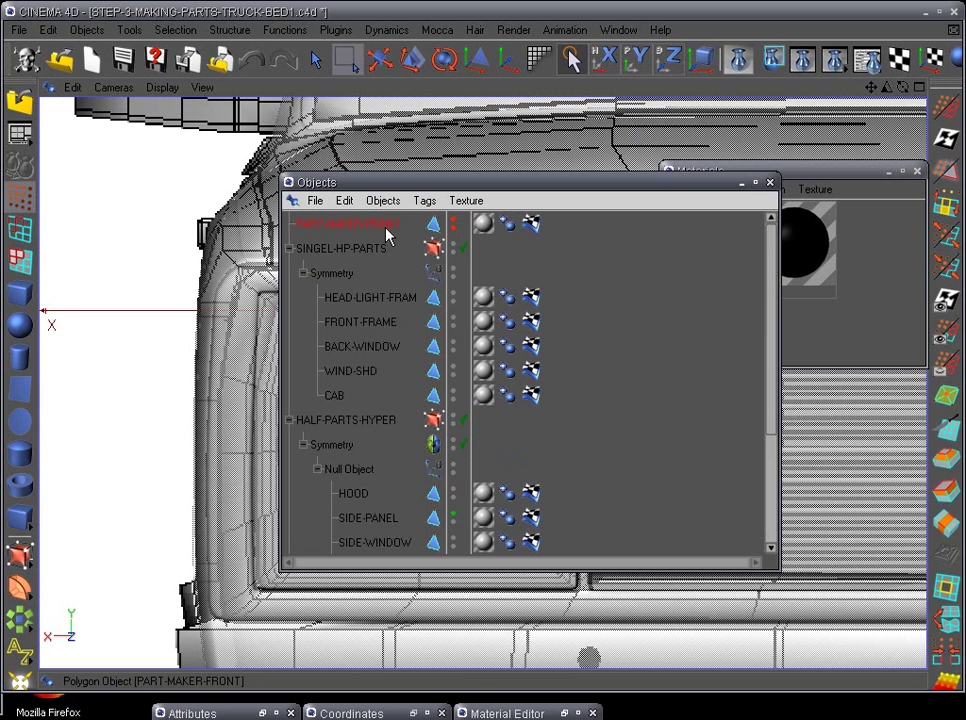
click(453, 224)
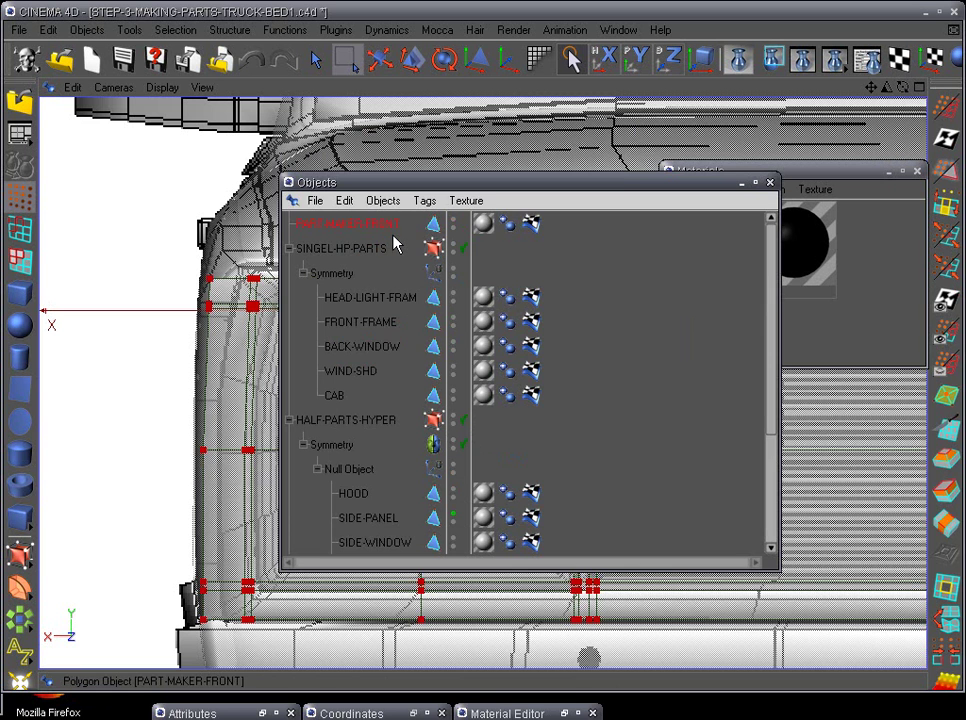
double_click(384, 224)
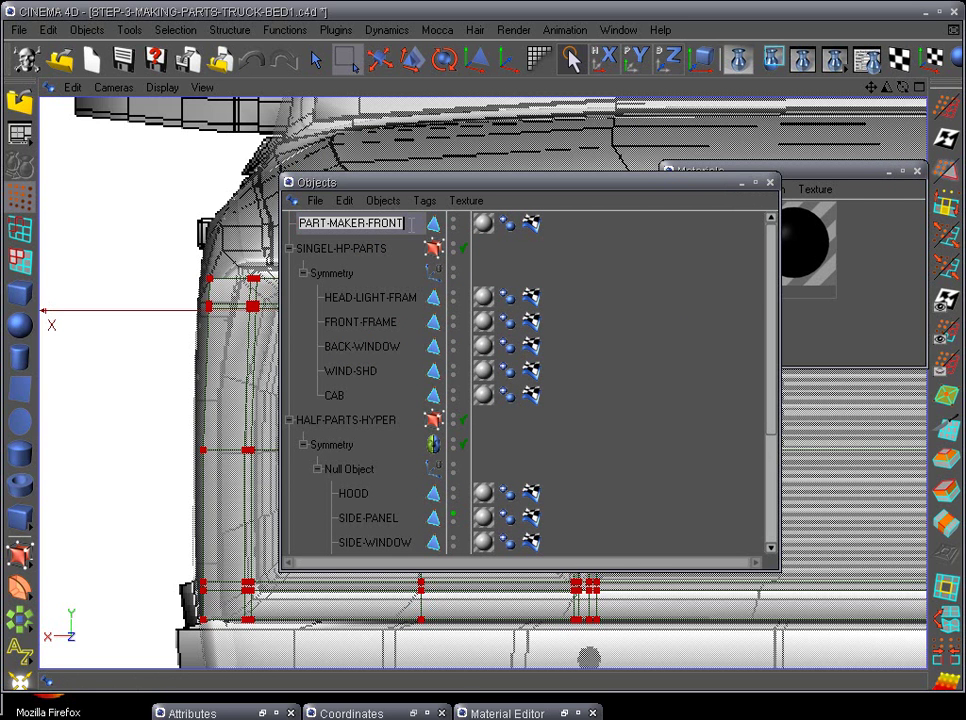
key(Return)
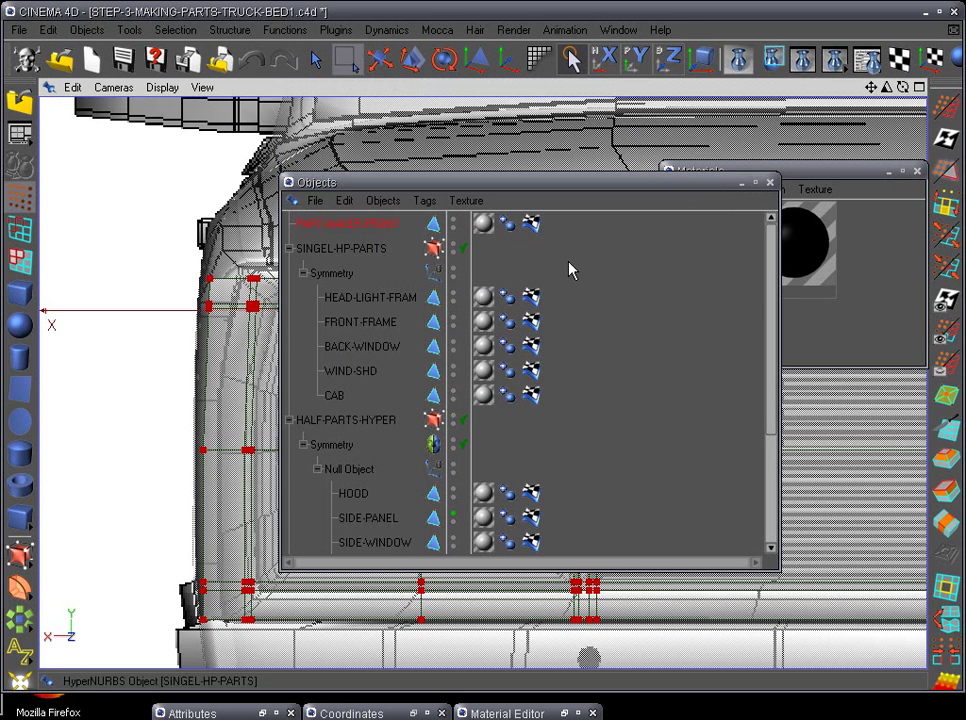
Step: Duplicate the PART-MAKER-FRONT object and hide the copy
key(ctrl+c)
key(ctrl+v)
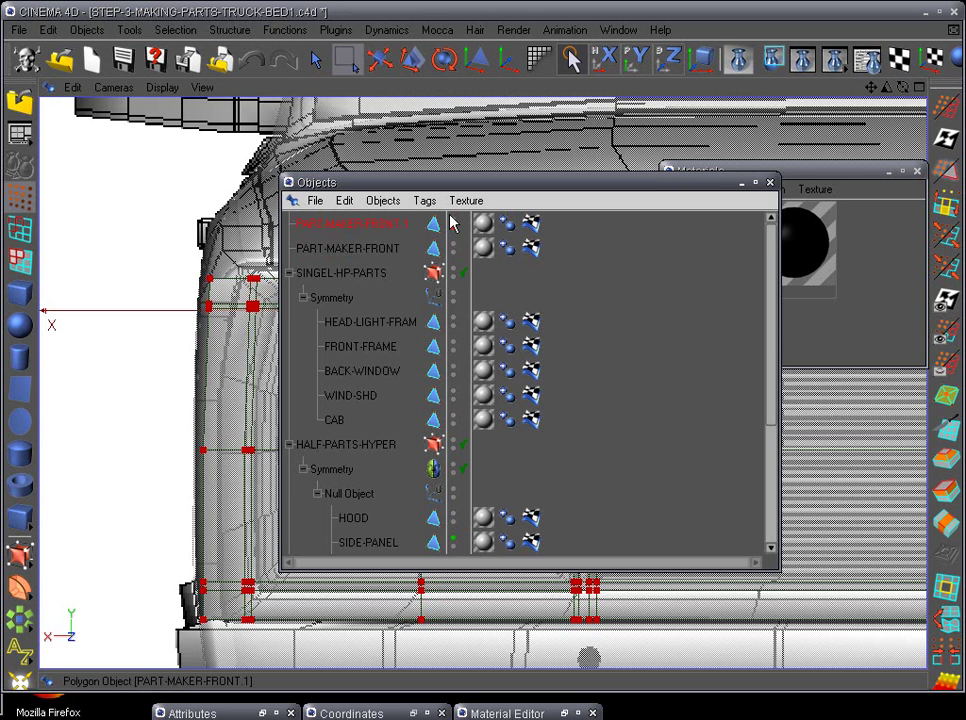
click(454, 224)
Step: Rename the visible PART-MAKER-FRONT object to HEAD-LIGHT-HOUSING
click(369, 248)
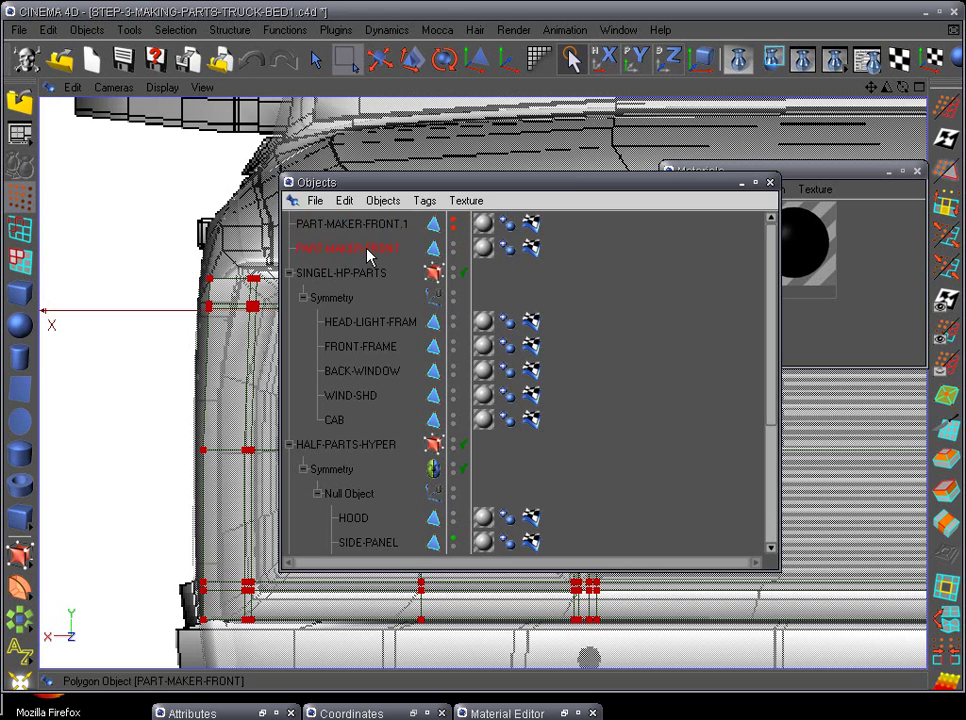
double_click(363, 250)
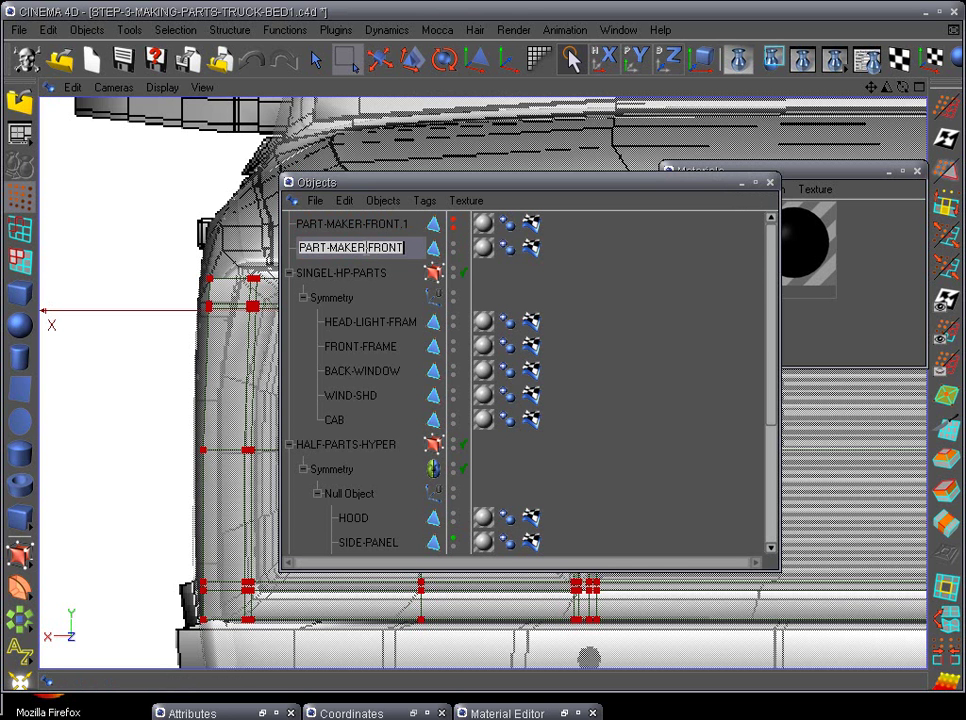
text(HEAD-LIGHT-HOUSING)
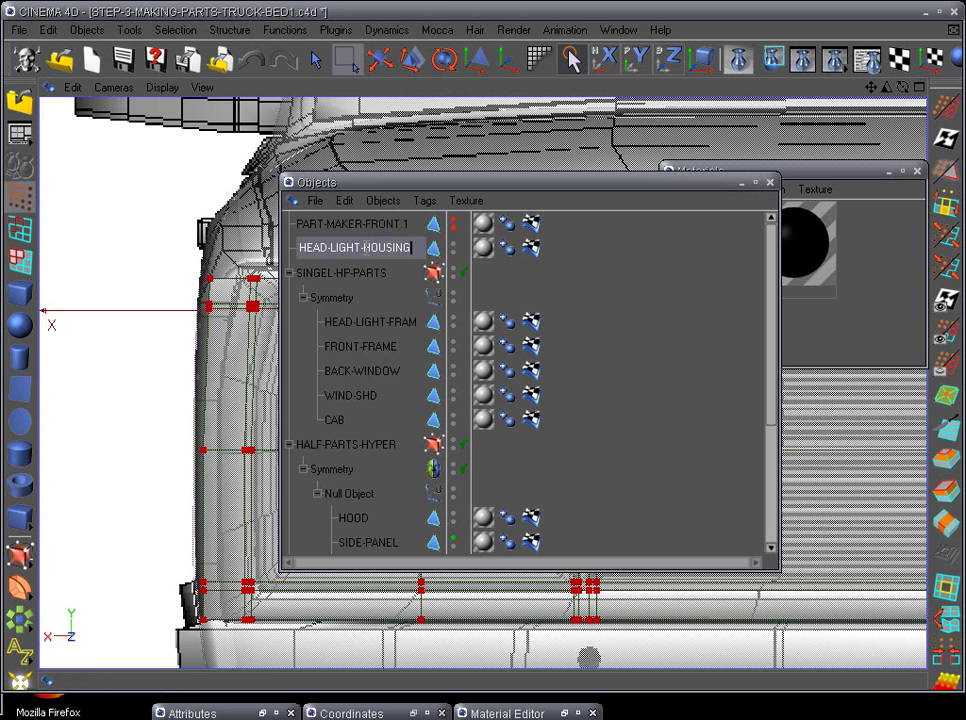
key(Return)
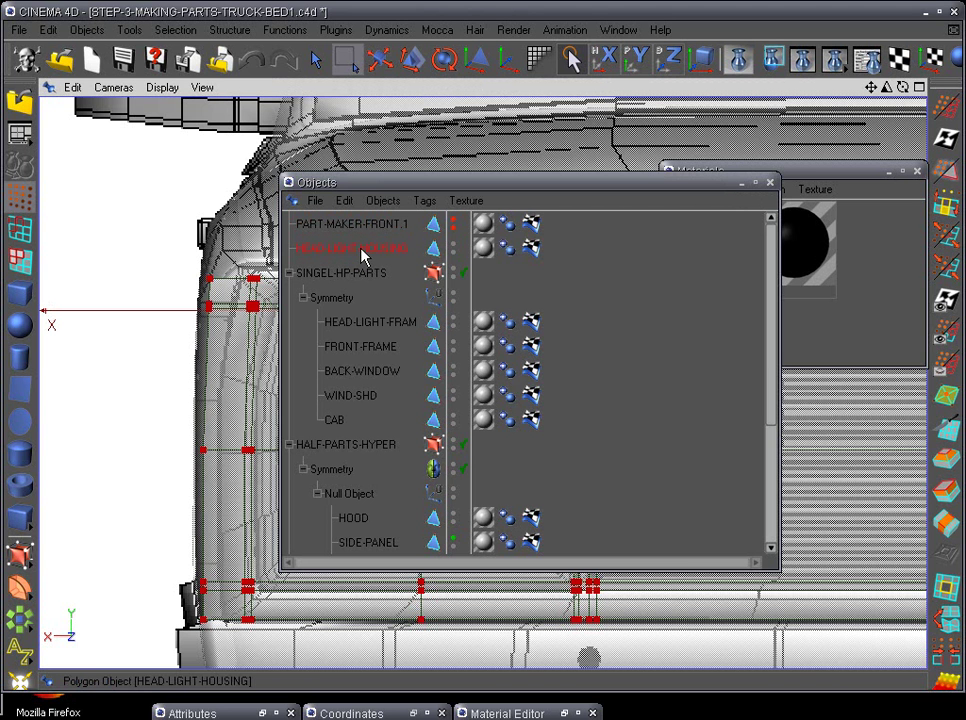
click(742, 182)
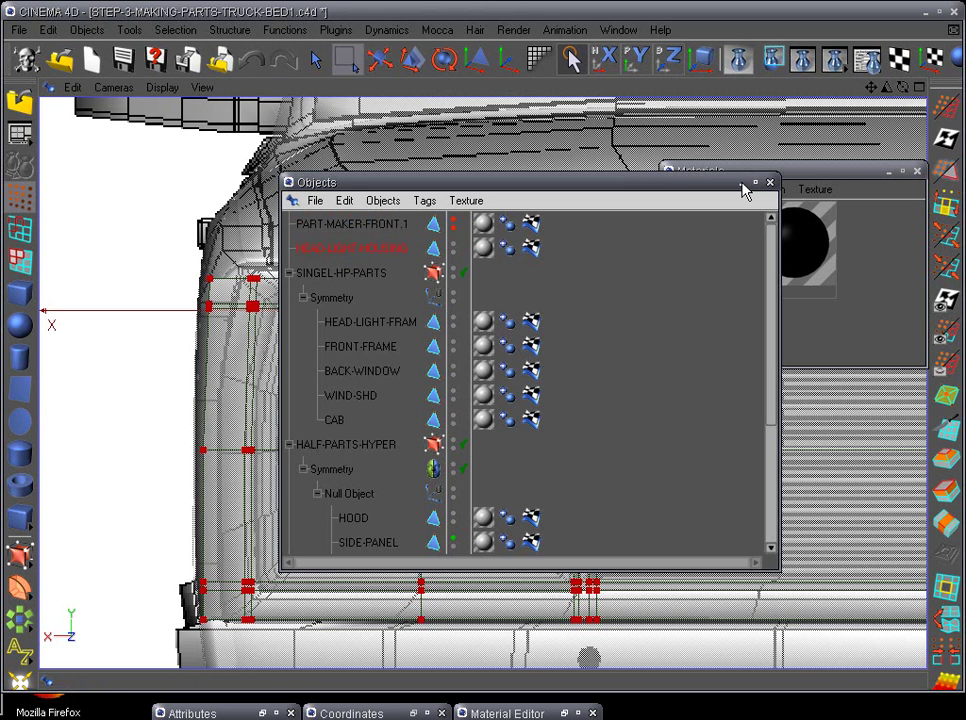
click(755, 183)
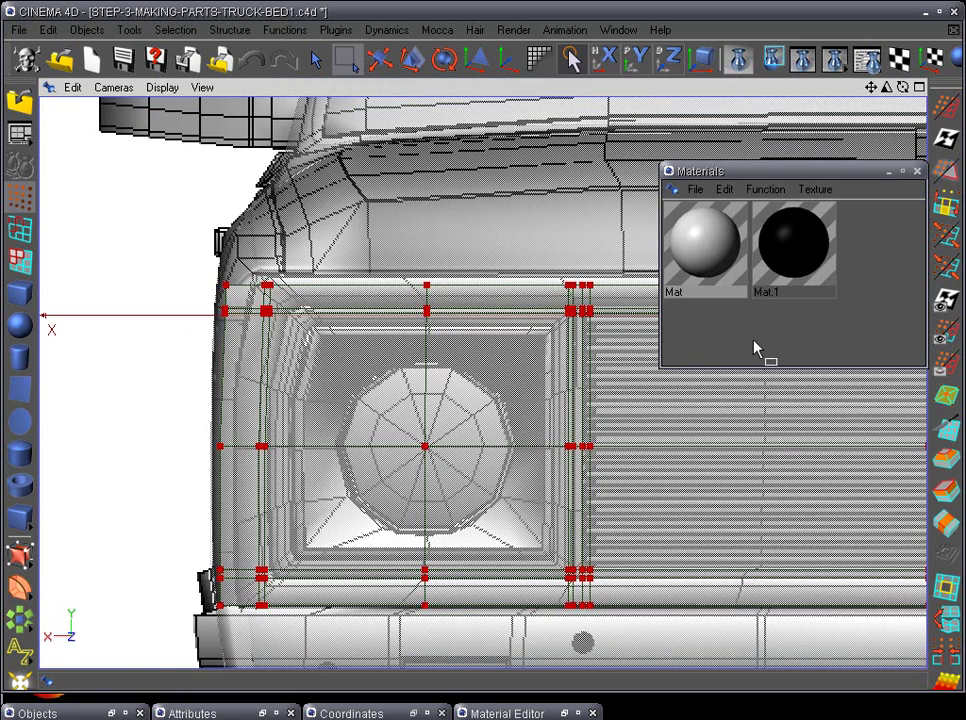
Step: Replace the material on the HEAD-LIGHT-FRAM object with the black Mat.1 material
click(111, 714)
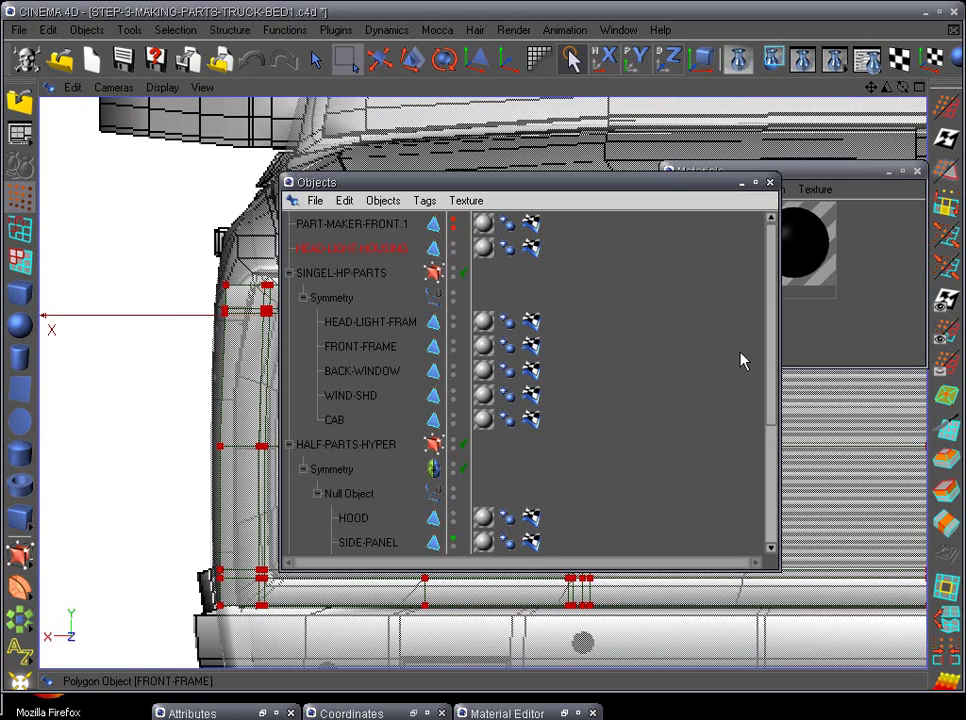
click(391, 325)
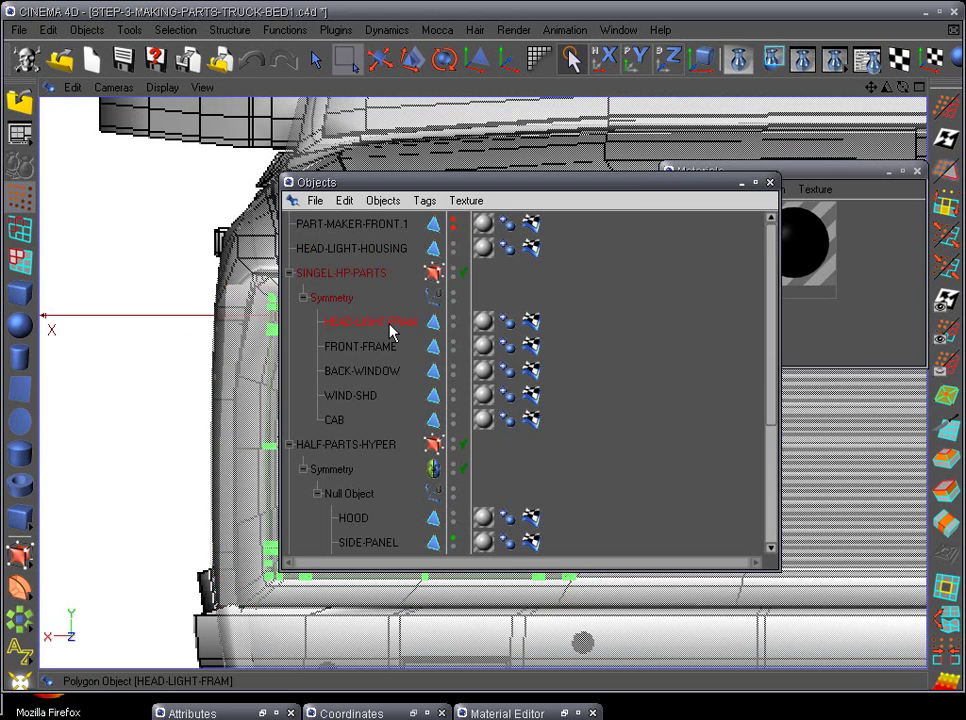
drag(810, 272, 484, 321)
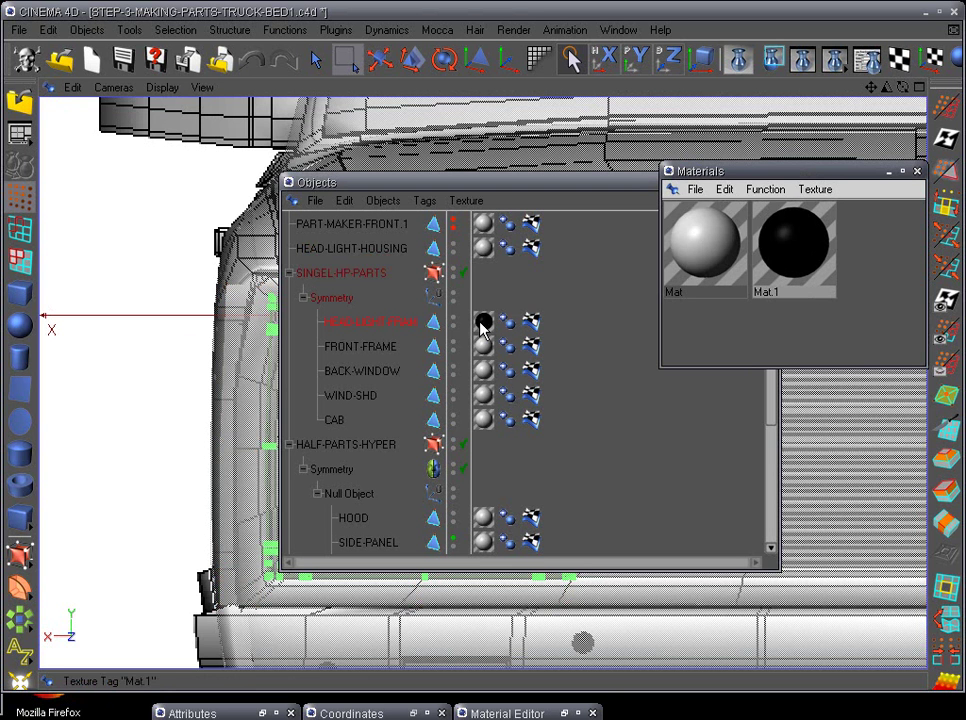
click(632, 216)
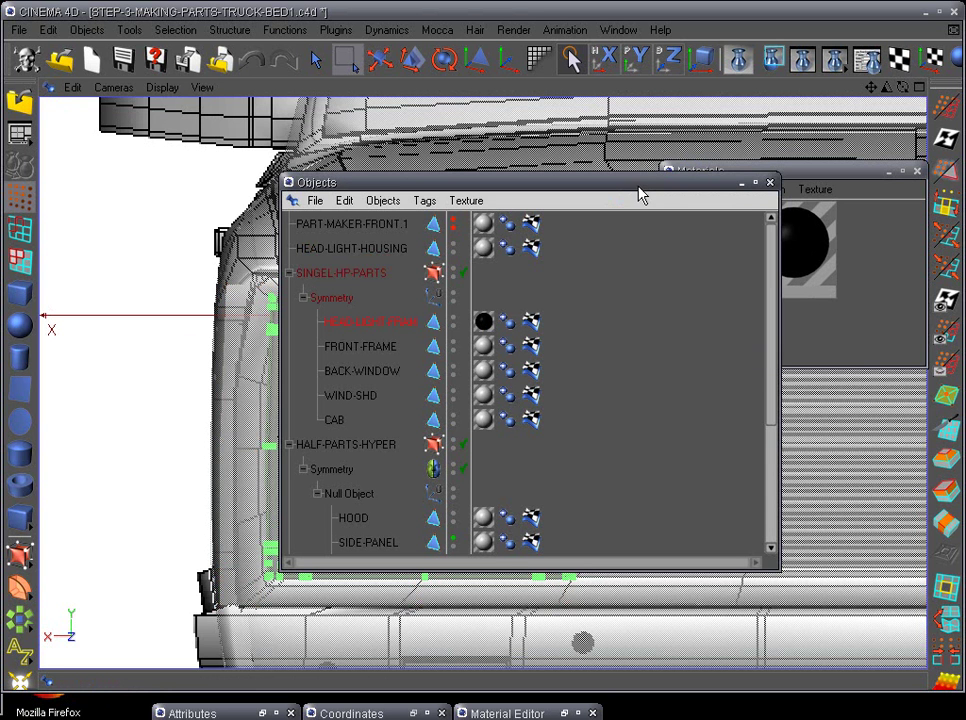
click(744, 184)
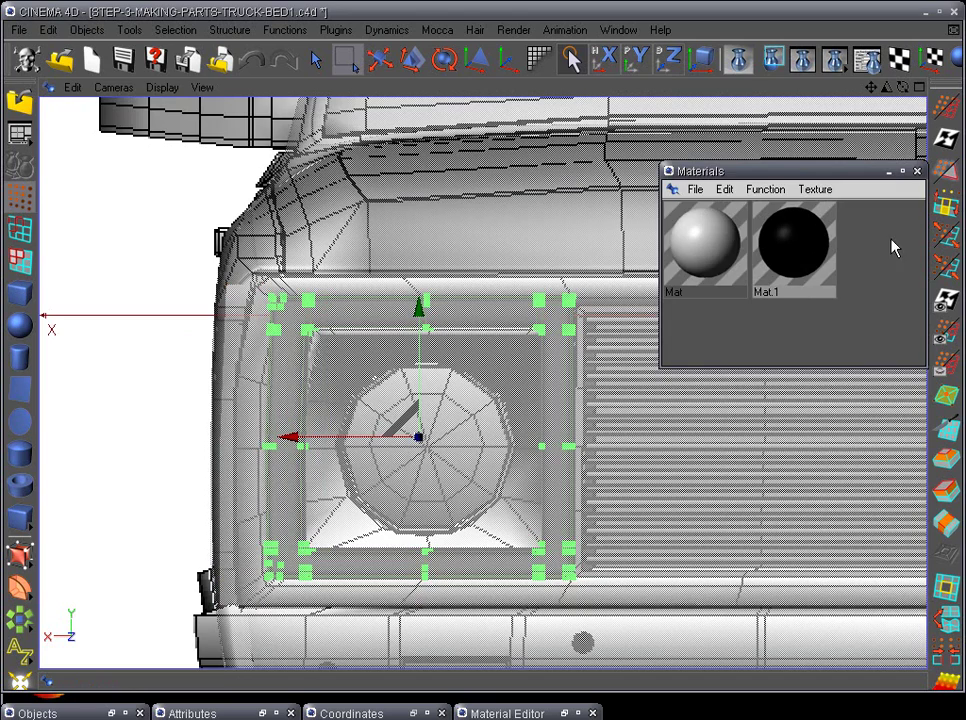
click(888, 171)
scroll(597, 440, up, 4)
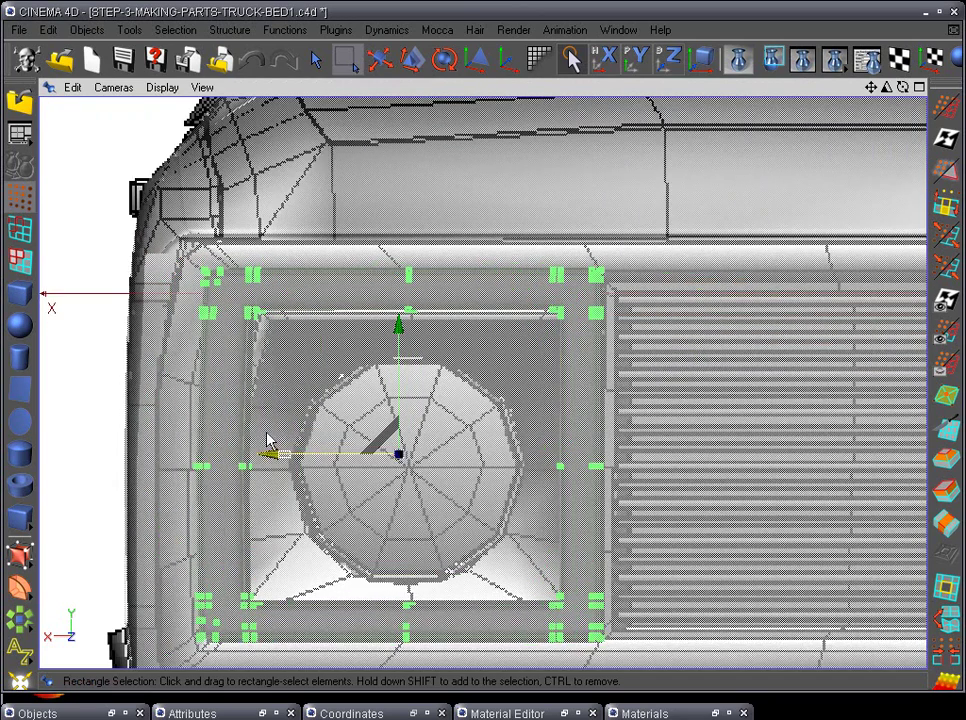
Step: Enable the Transparency channel on the black Mat.1 material of HEAD-LIGHT-FRAM and set its transparency brightness to 0%
scroll(450, 430, down, 2)
scroll(455, 443, down, 3)
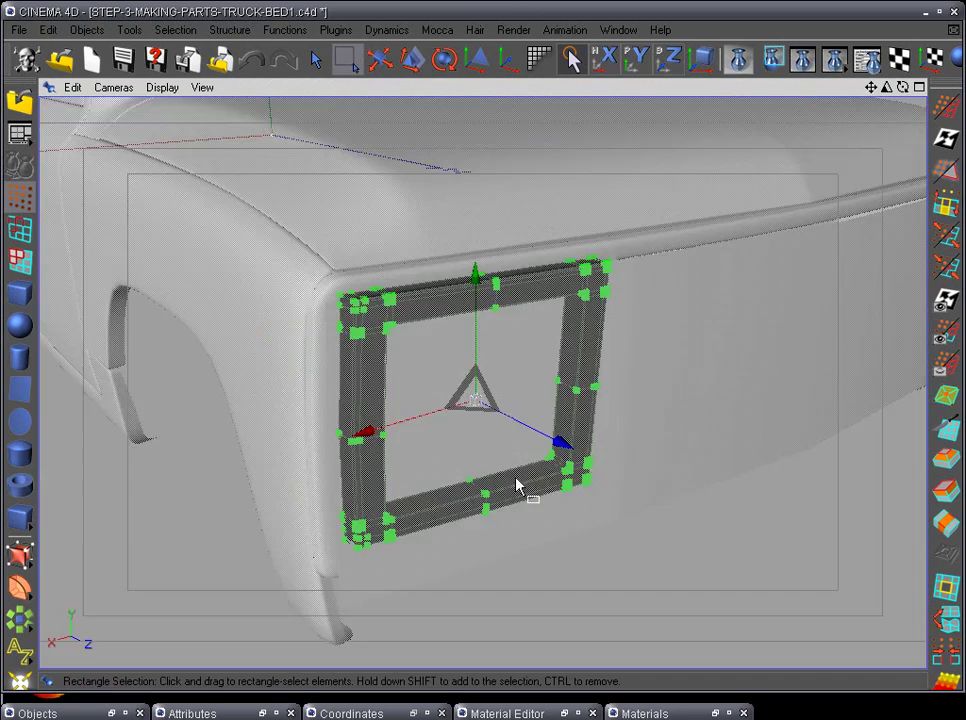
alt+drag(517, 487, 480, 310)
click(112, 713)
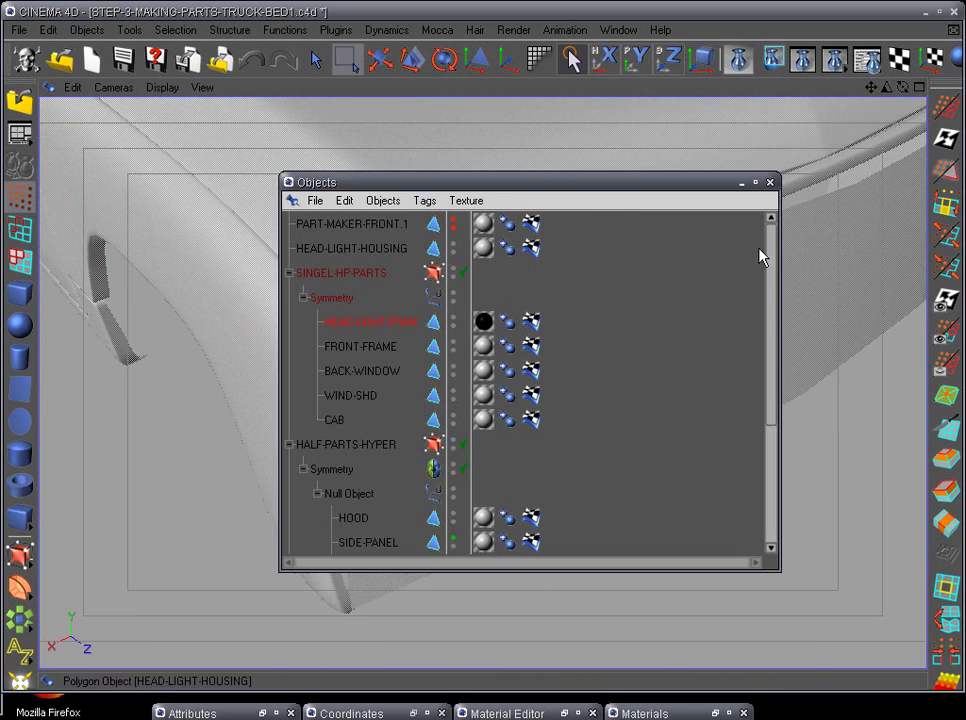
double_click(484, 320)
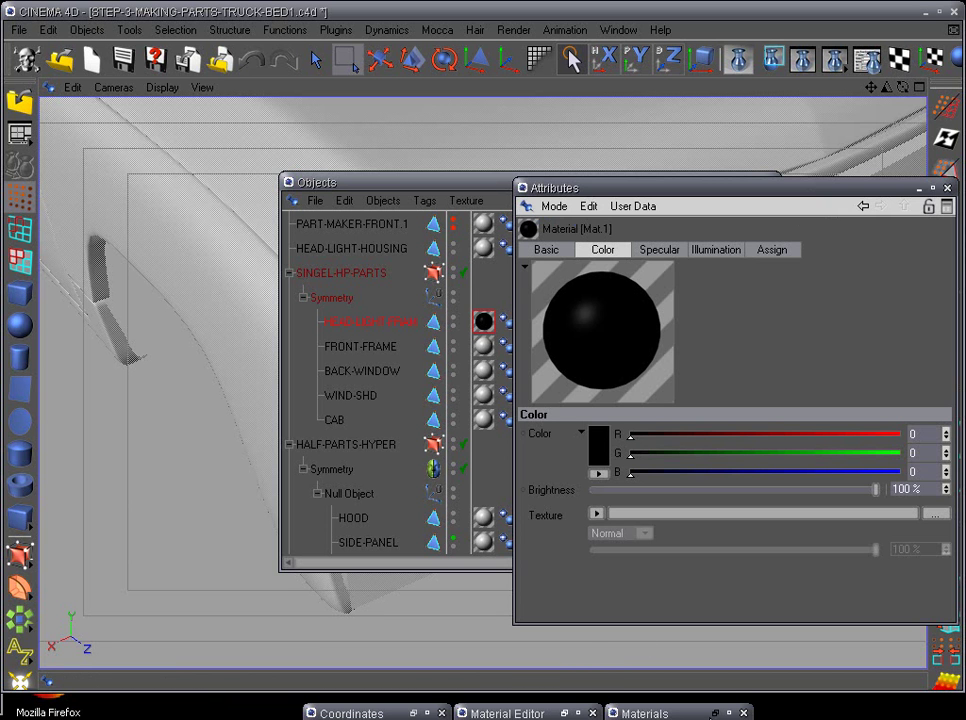
right_click(567, 711)
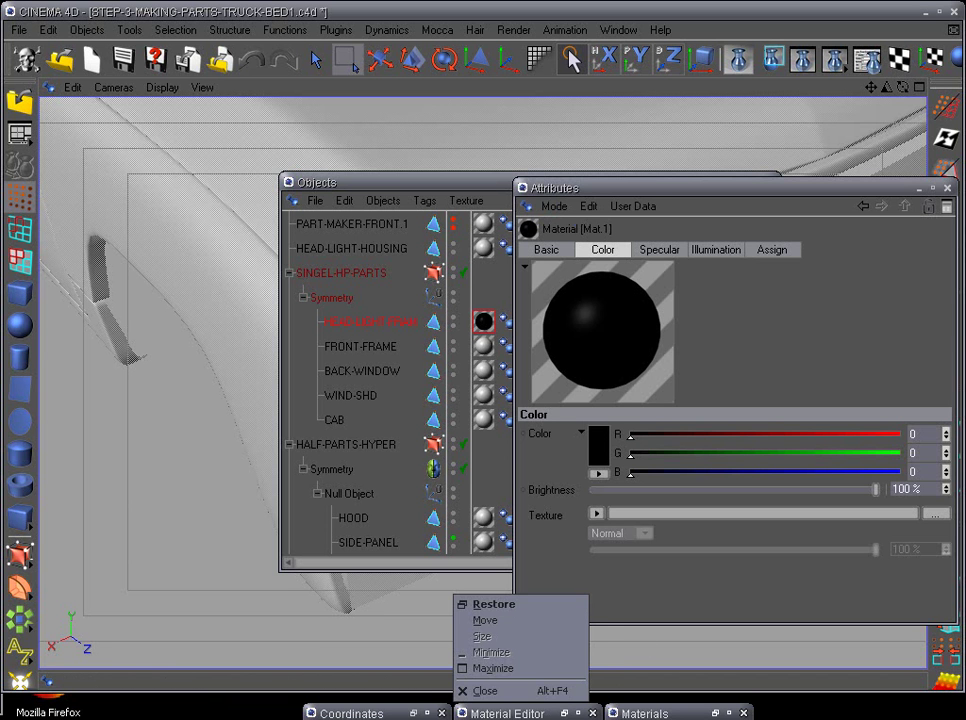
click(565, 714)
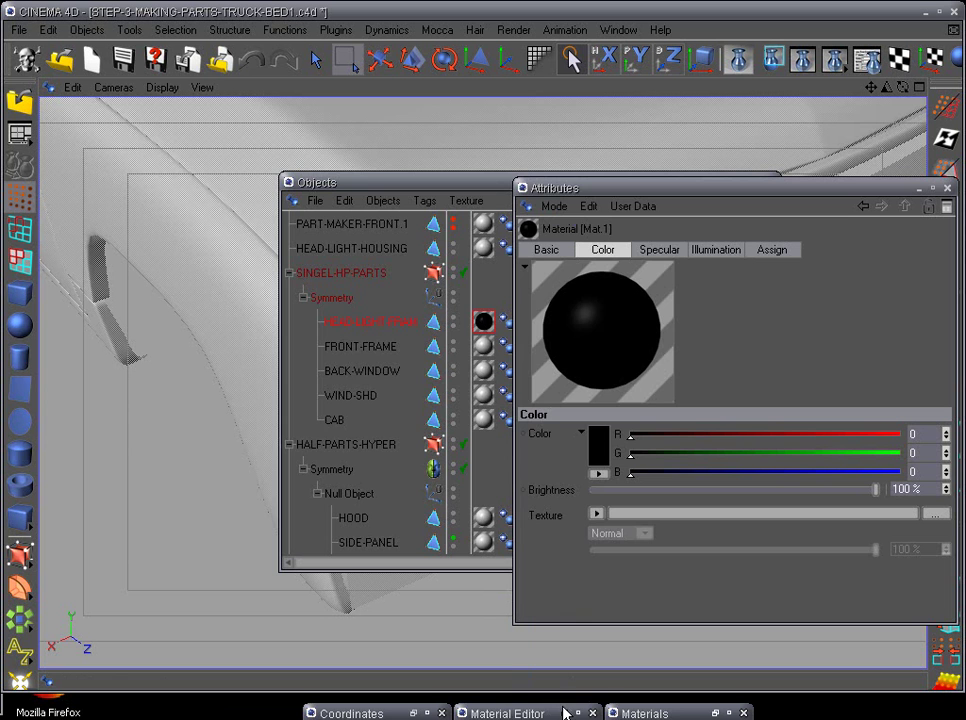
click(565, 712)
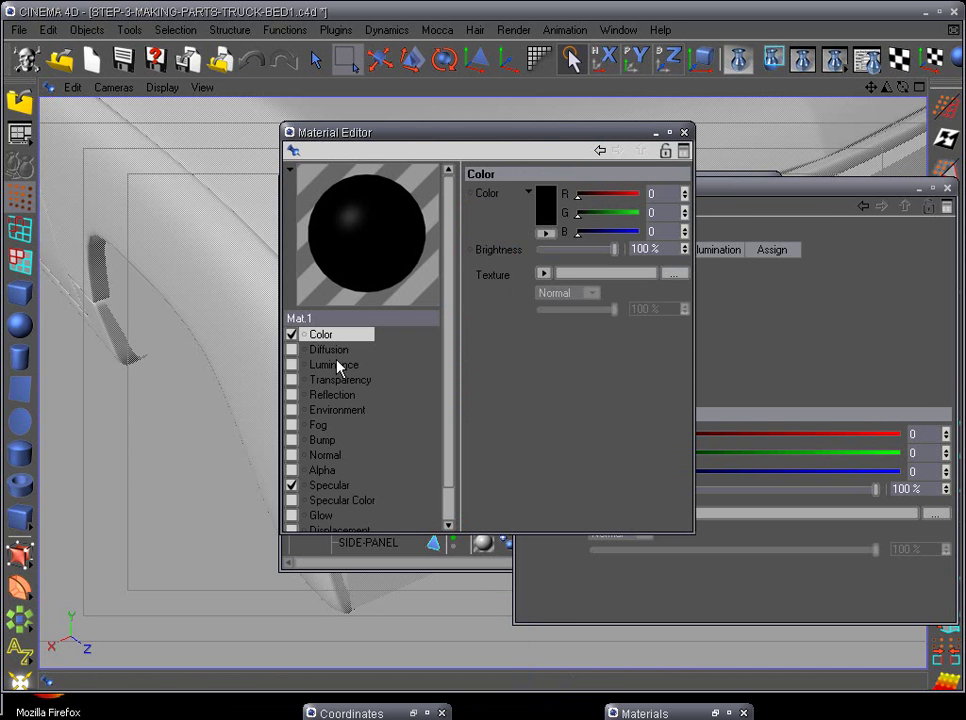
click(335, 381)
drag(573, 250, 535, 261)
click(292, 380)
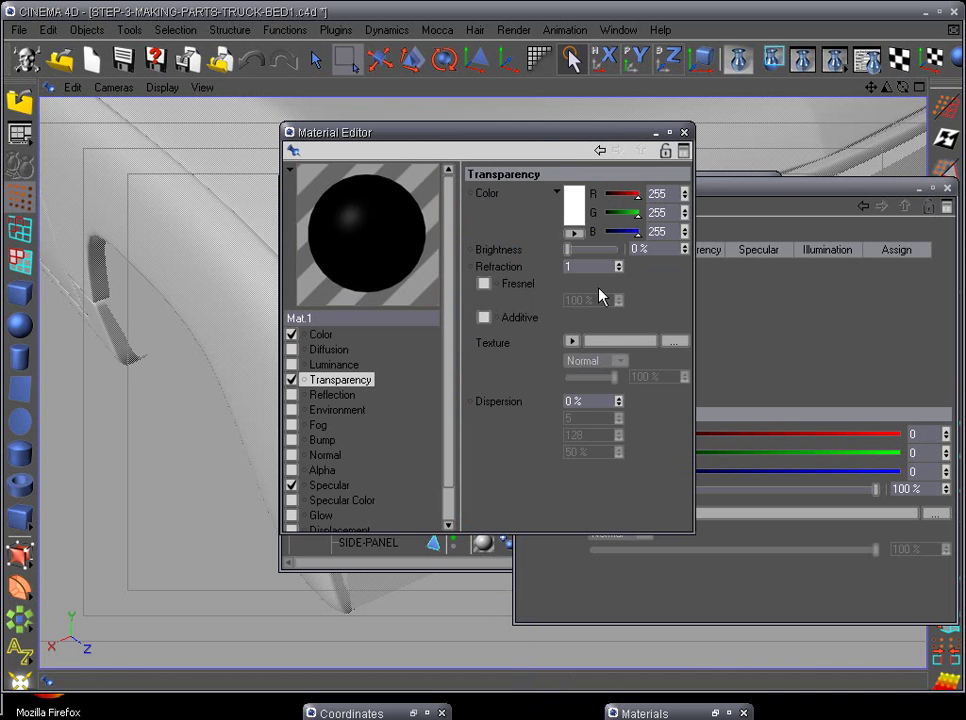
click(669, 134)
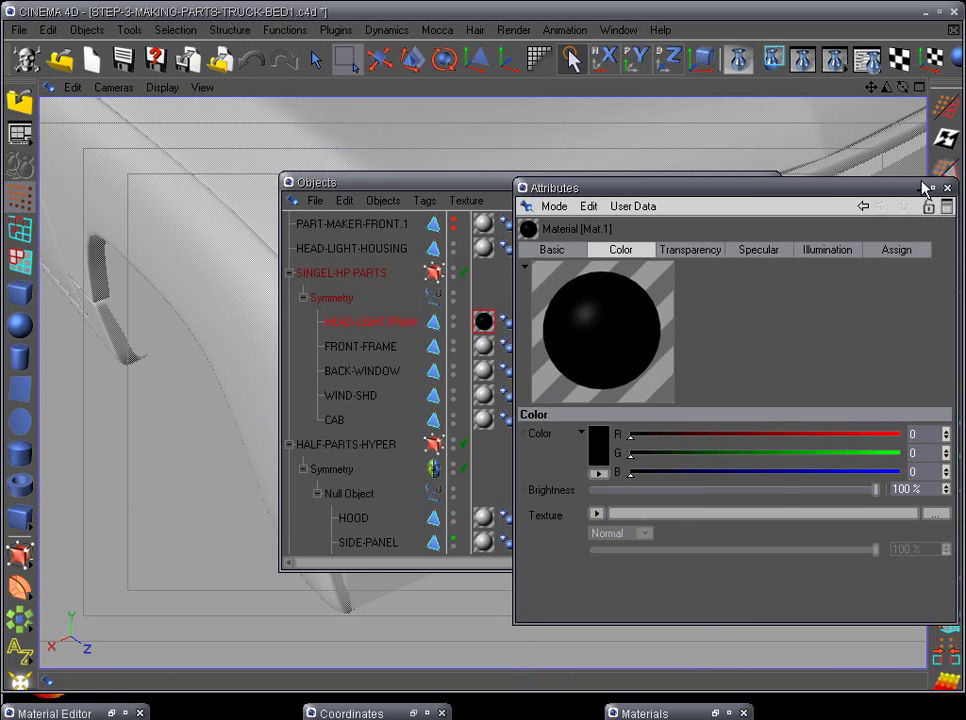
click(932, 188)
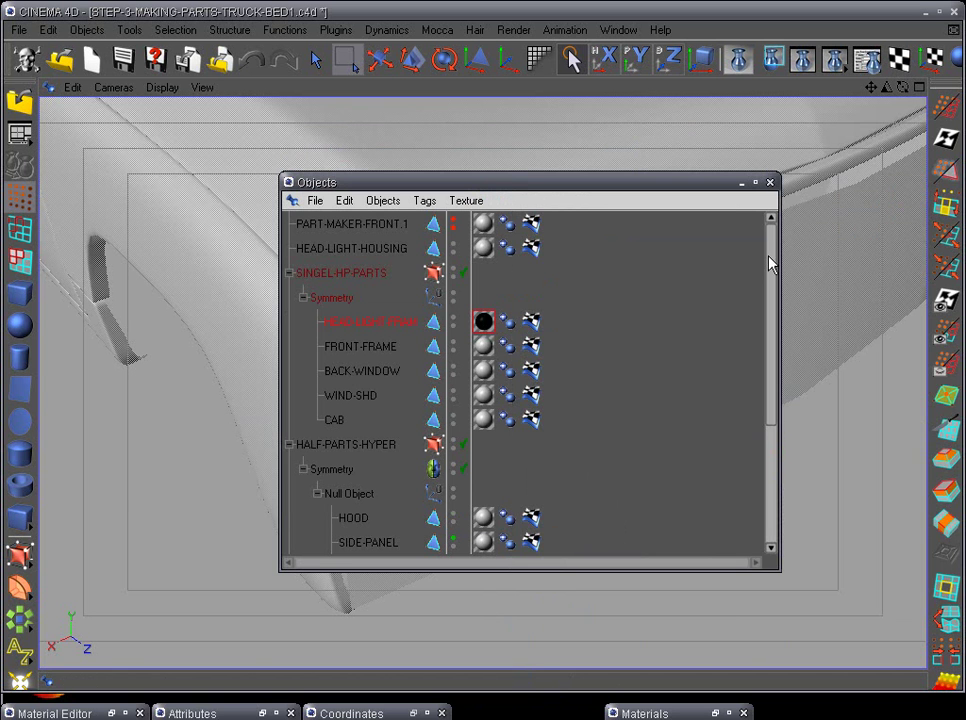
Step: Delete all HEAD-LIGHT-HOUSING points across the grille and the opposite headlight, keeping only the section around one headlight
click(366, 248)
click(741, 183)
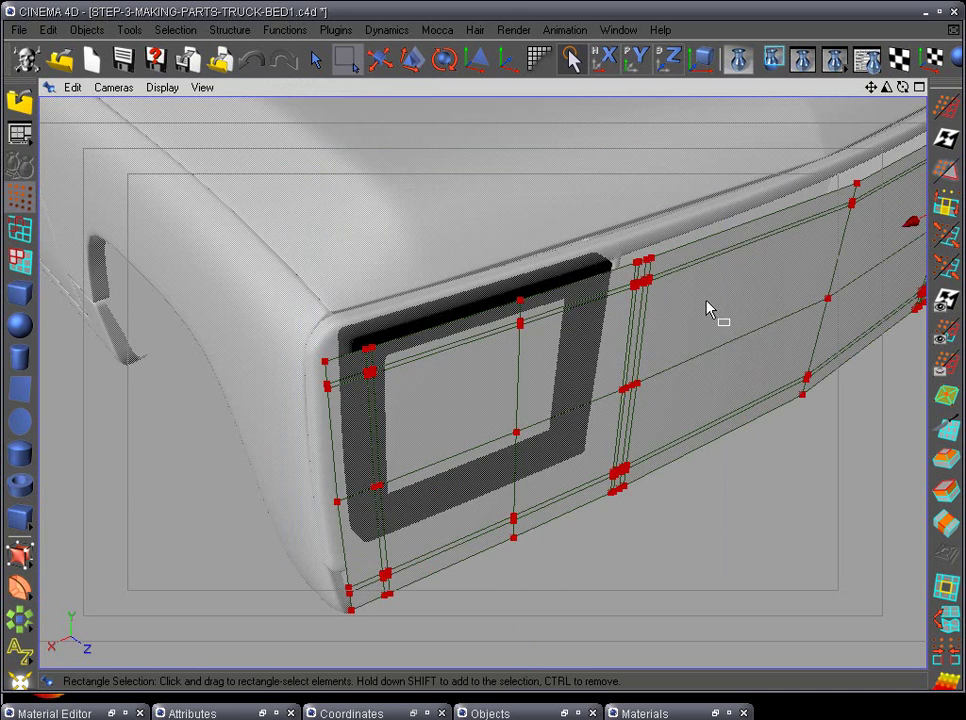
alt+drag(707, 310, 698, 336)
key(F4)
scroll(686, 304, down, 2)
alt+middle_drag(681, 339, 427, 358)
drag(371, 244, 815, 577)
key(Delete)
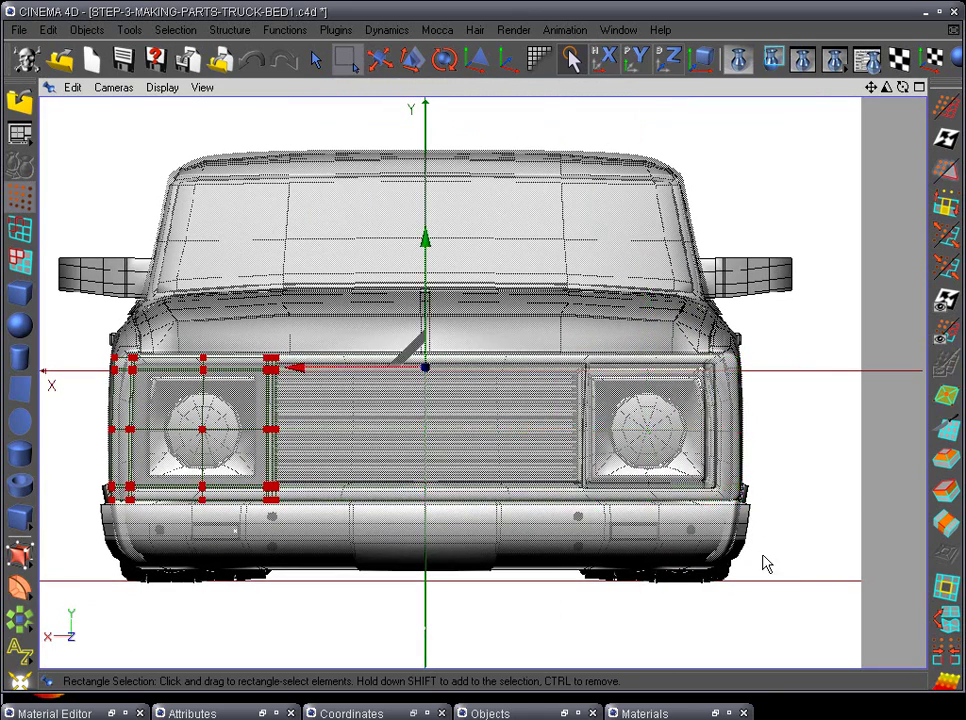
Step: Delete the housing mesh's outermost rows and columns of points on all four sides, leaving the grid around the headlight opening
alt+middle_drag(468, 453, 676, 416)
scroll(668, 414, up, 3)
scroll(668, 408, up, 3)
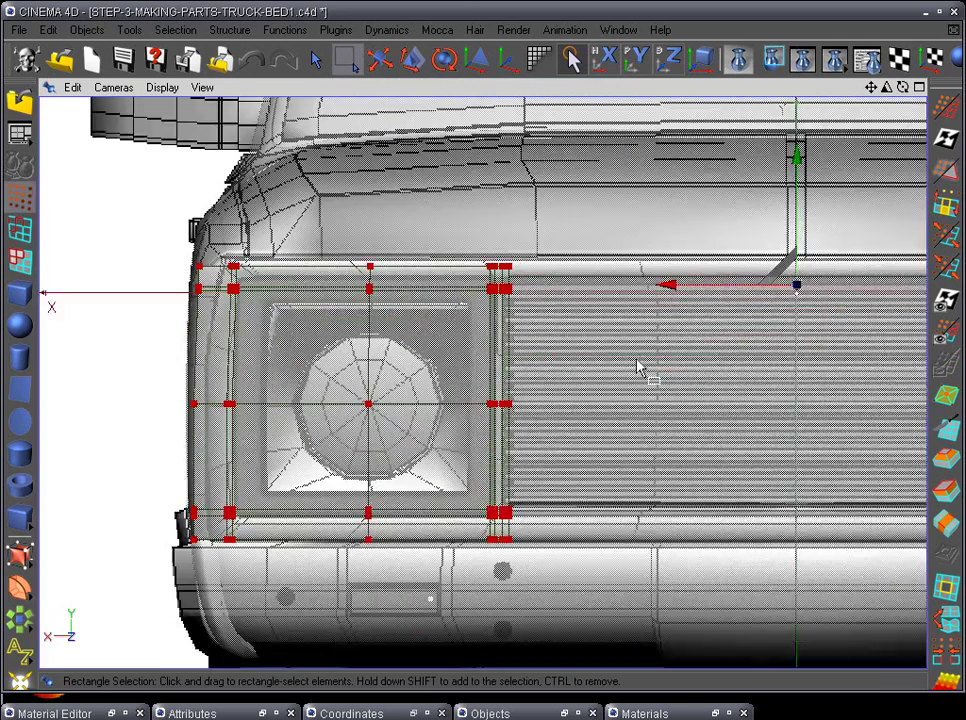
alt+middle_drag(637, 364, 692, 393)
scroll(692, 393, up, 2)
alt+middle_drag(437, 376, 487, 348)
scroll(478, 381, up, 1)
scroll(486, 346, up, 2)
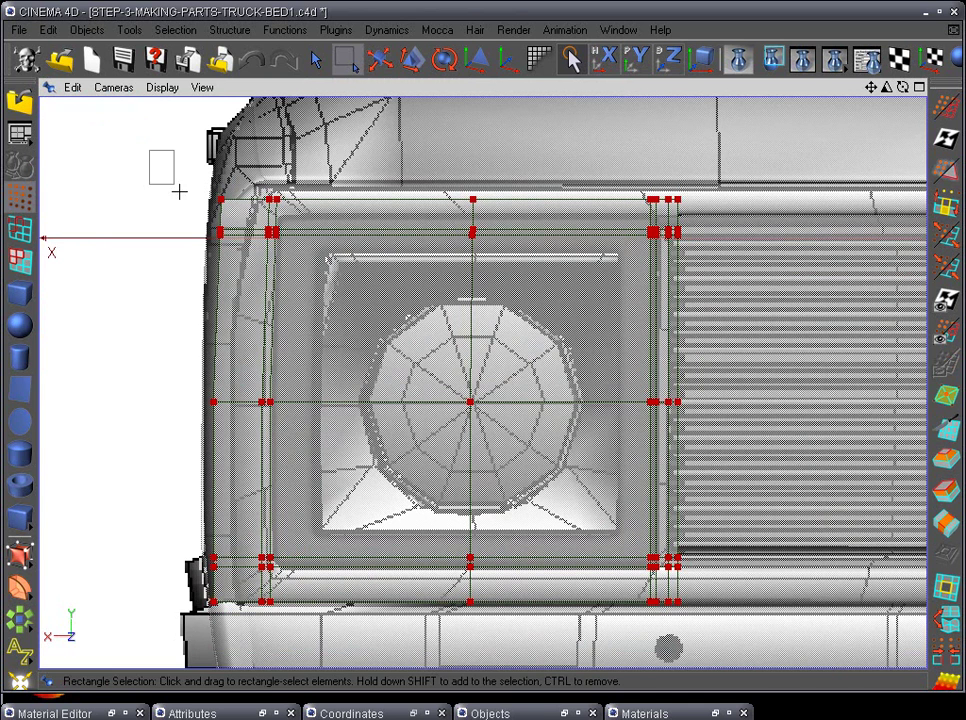
drag(151, 147, 240, 618)
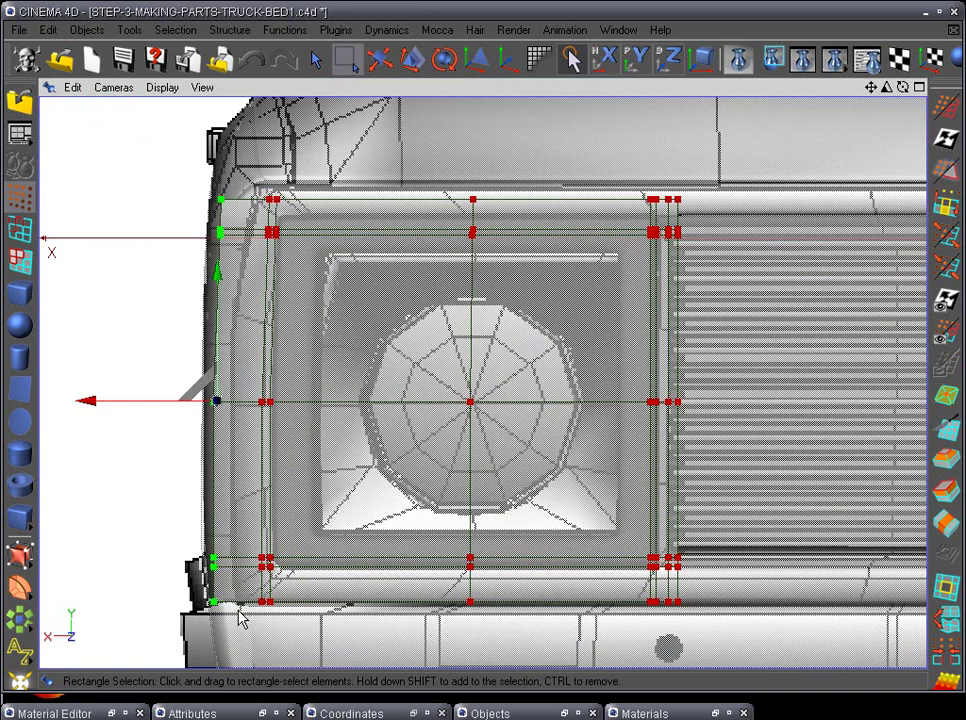
key(Delete)
key(Delete)
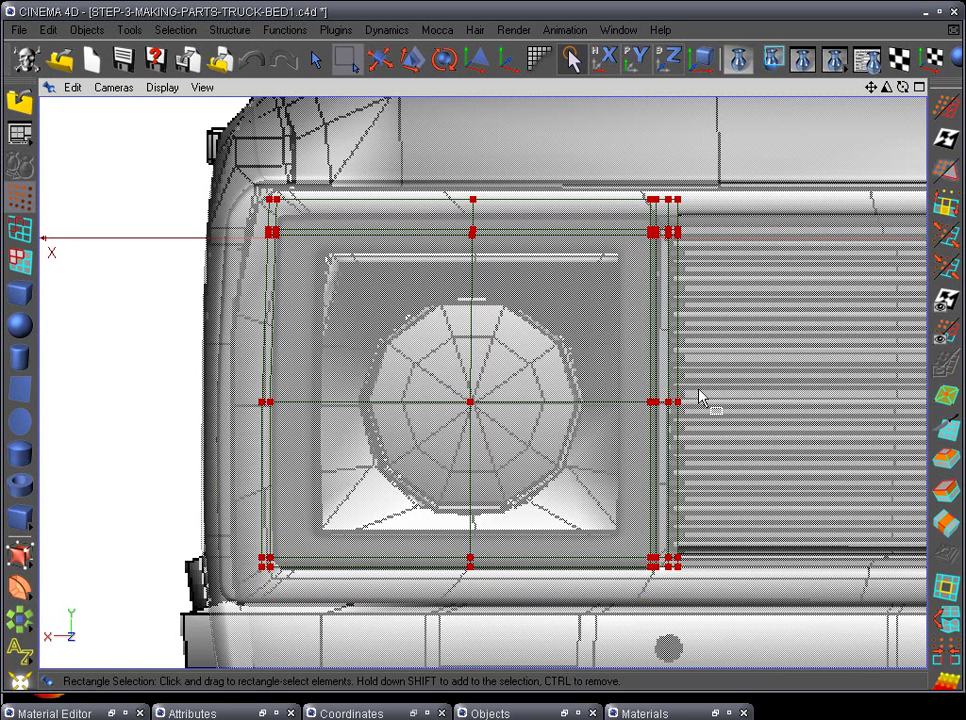
drag(709, 339, 768, 610)
key(Delete)
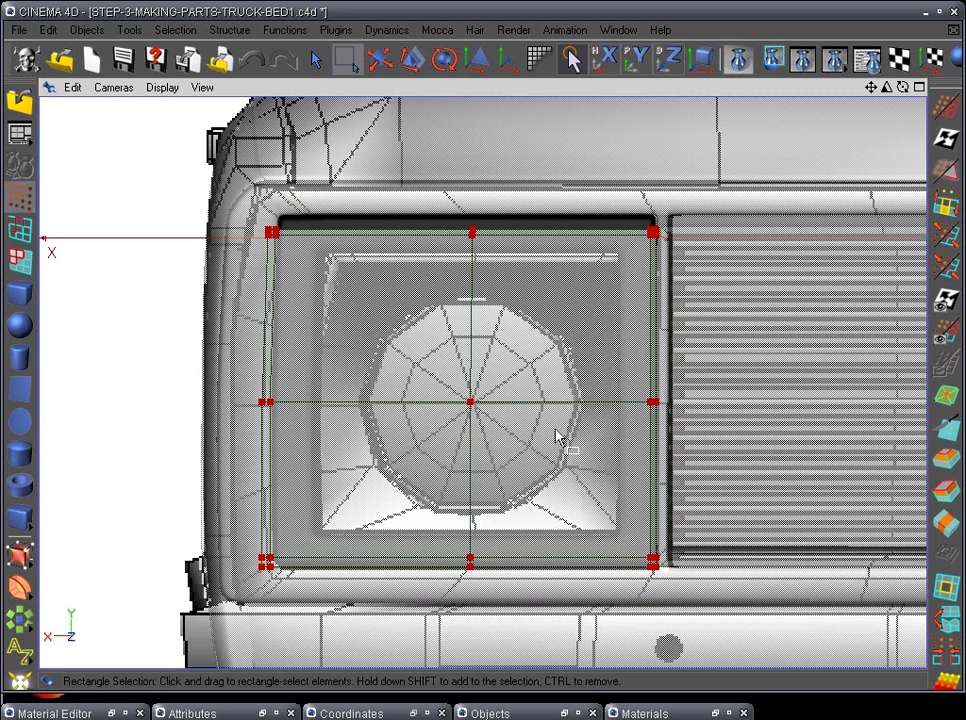
Step: Move the housing's upper point rows down and its grille-side point columns inward to the inner edges of the headlight frame
scroll(558, 437, up, 1)
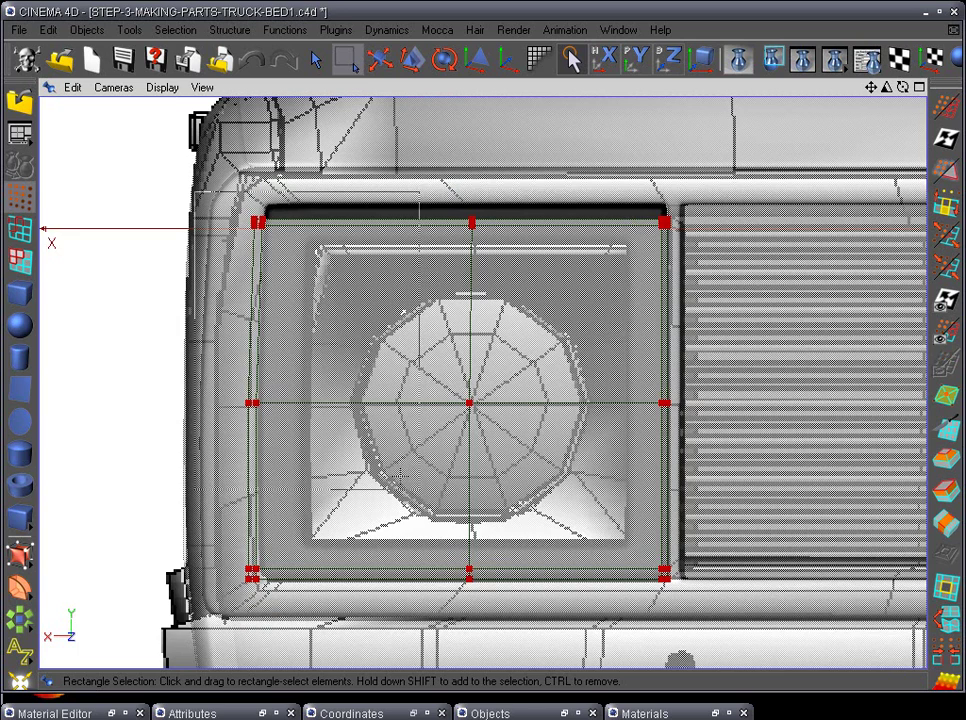
drag(750, 613, 761, 280)
alt+middle_drag(778, 288, 770, 374)
scroll(770, 374, up, 2)
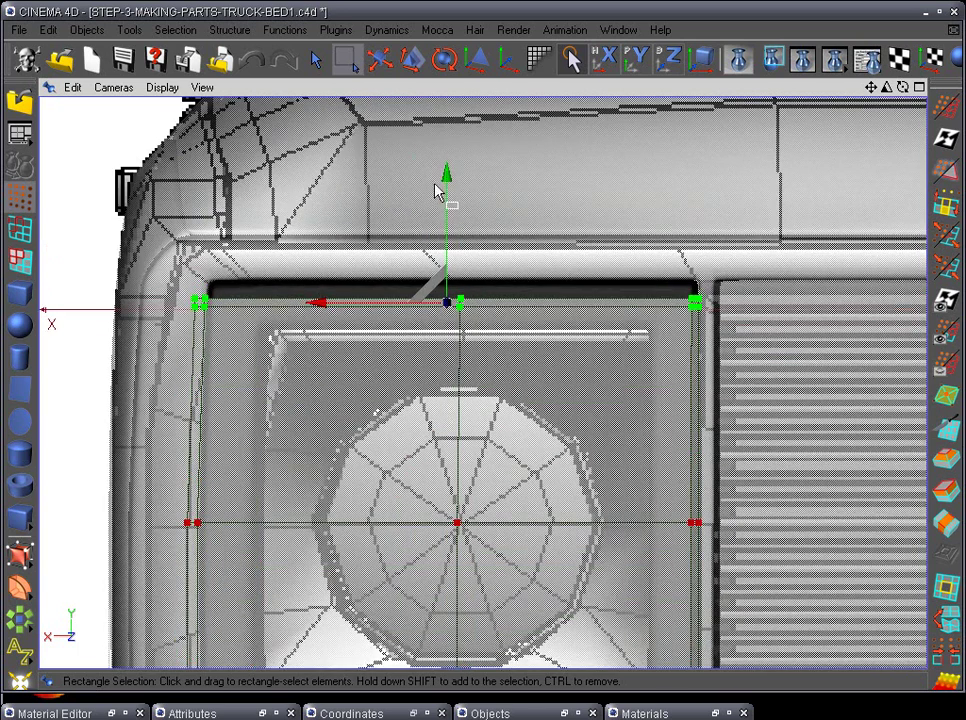
drag(446, 183, 448, 217)
alt+middle_drag(531, 244, 490, 52)
drag(613, 111, 728, 556)
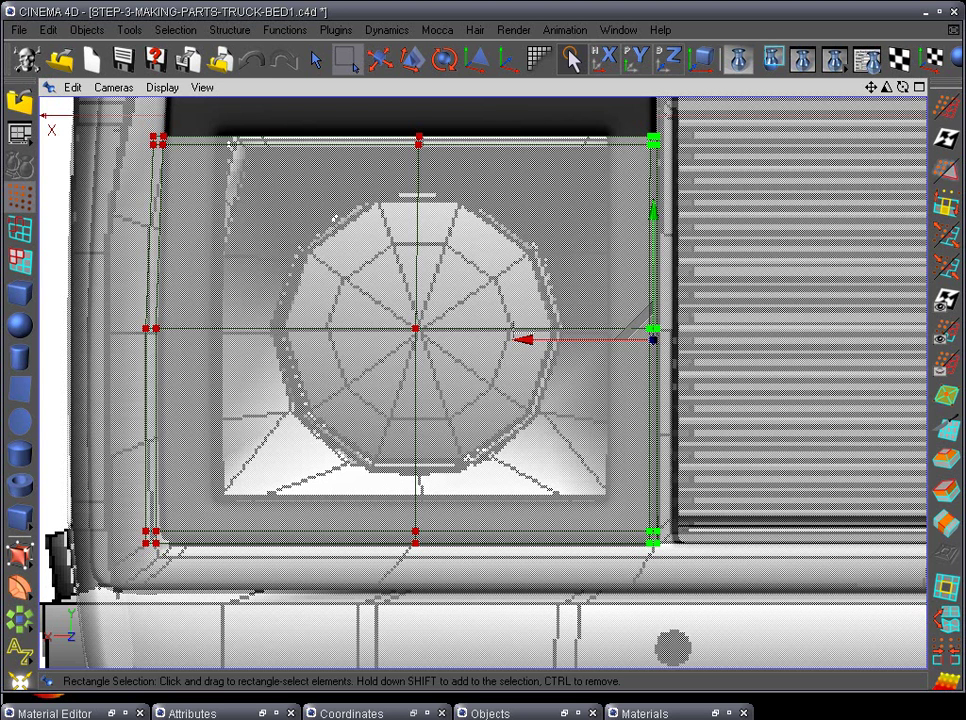
drag(528, 339, 475, 336)
Step: Move the housing's lower point rows up and its fender-side point columns inward to the frame's inner edges, and clear the selection
drag(75, 518, 135, 556)
drag(377, 410, 332, 377)
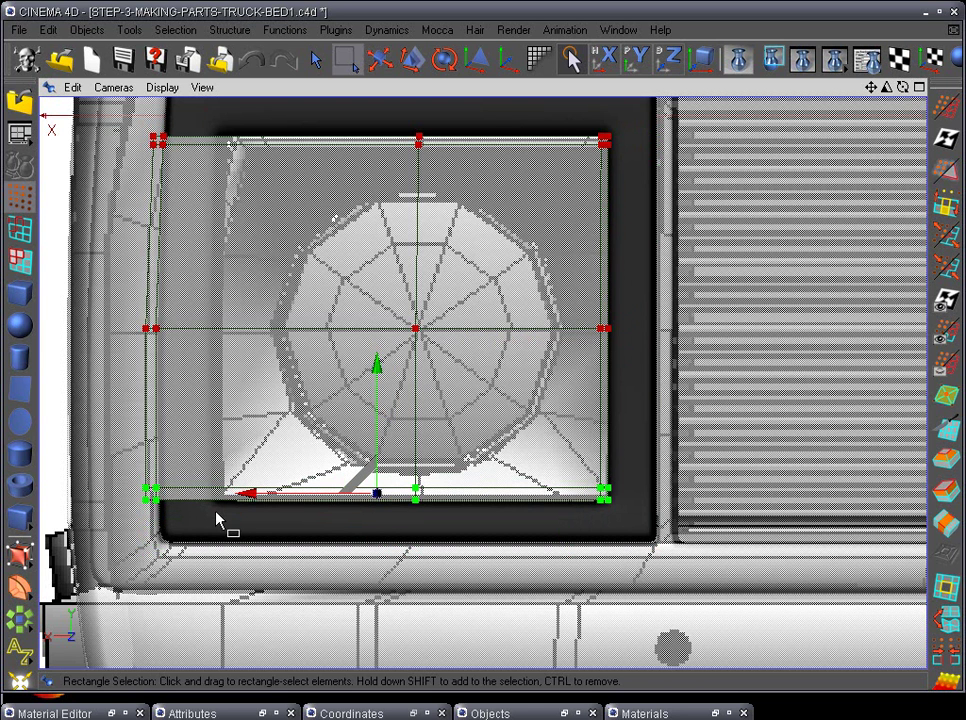
drag(216, 518, 110, 112)
drag(86, 323, 162, 338)
key(F1)
alt+drag(523, 487, 558, 548)
alt+right_drag(558, 548, 589, 522)
alt+drag(589, 522, 650, 492)
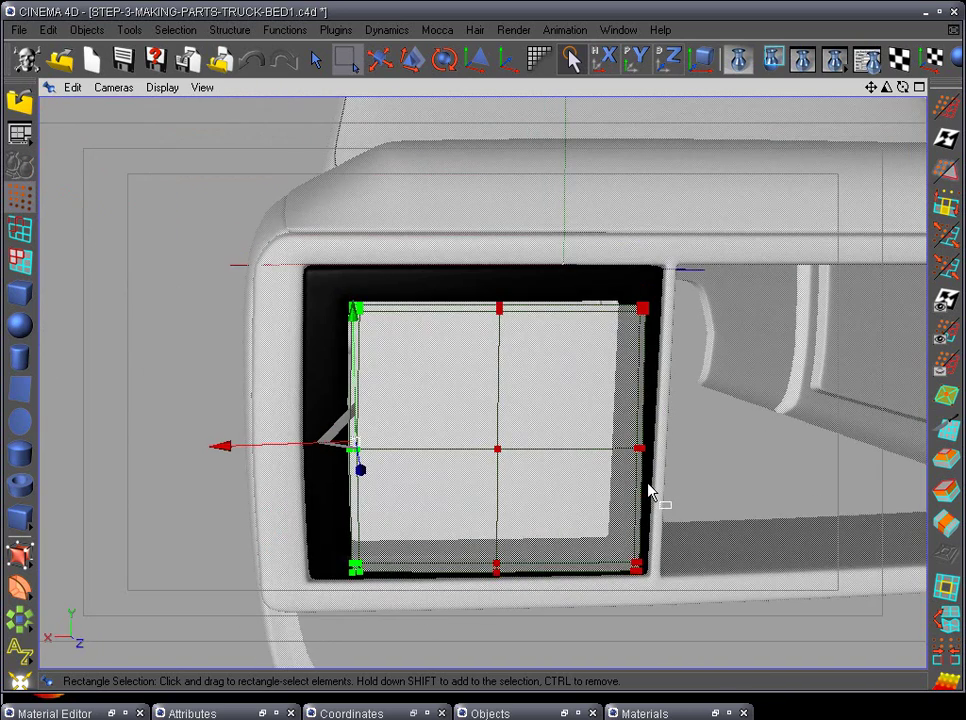
scroll(648, 492, up, 3)
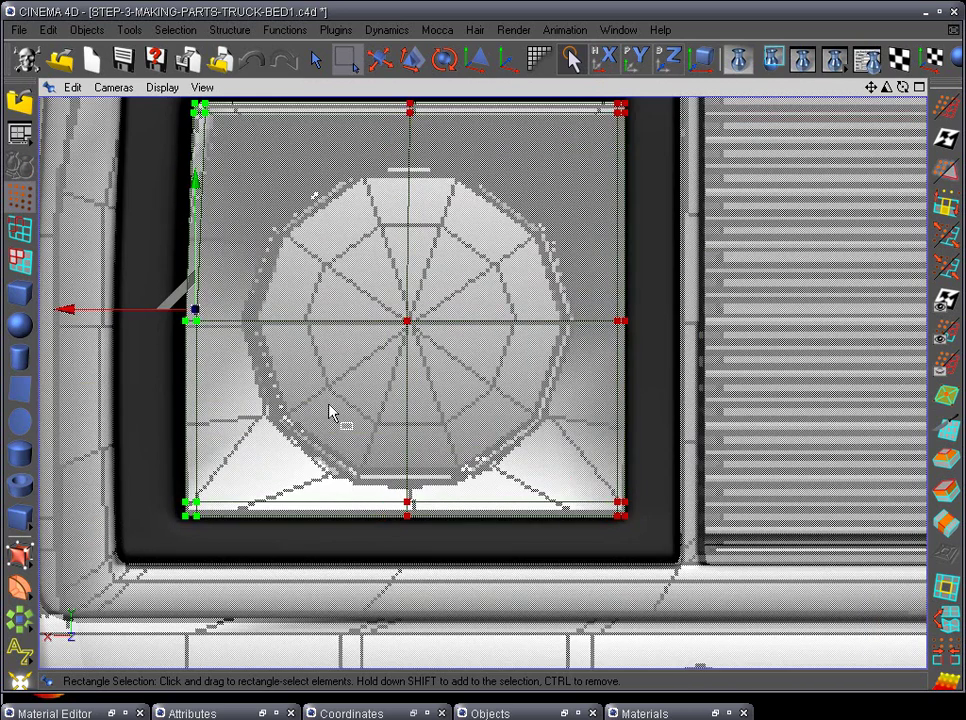
click(377, 614)
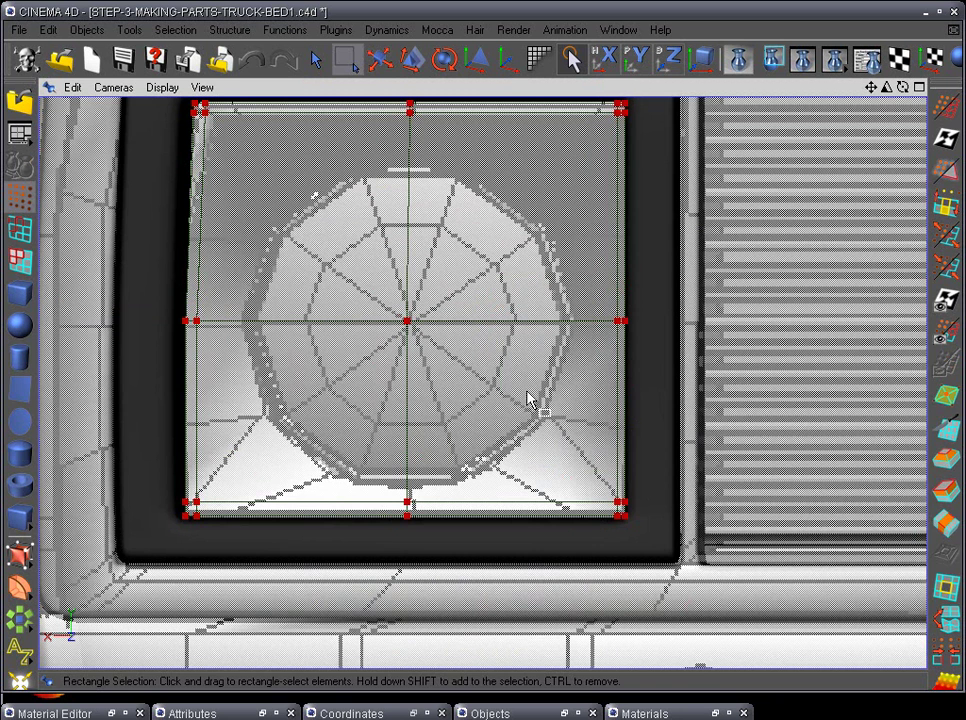
Step: Set the Knife tool to Line mode with Single turned off
double_click(948, 431)
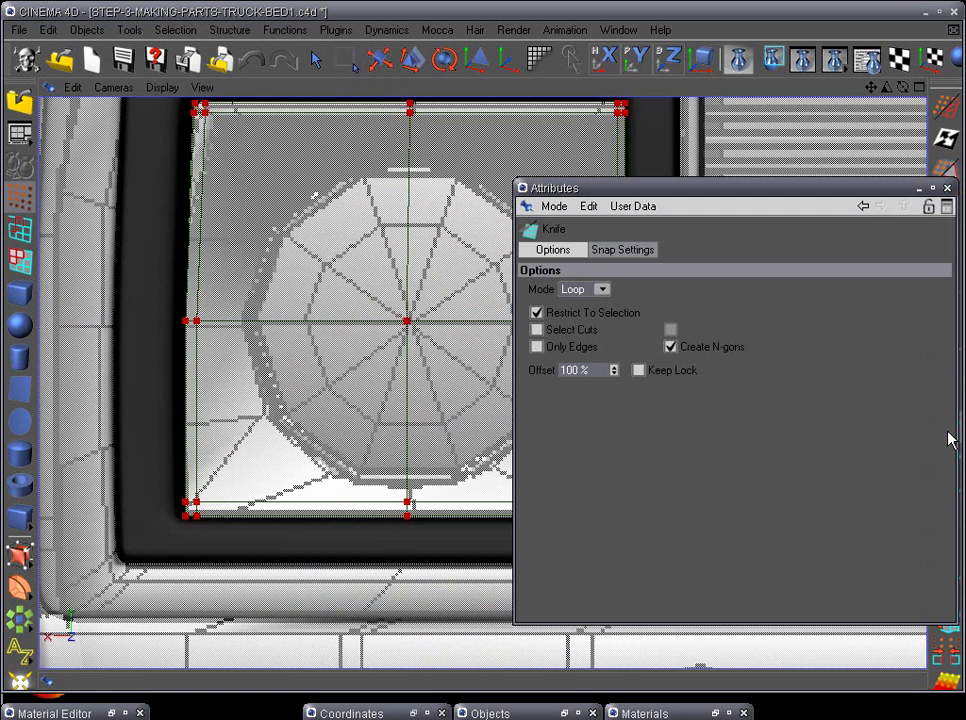
click(606, 290)
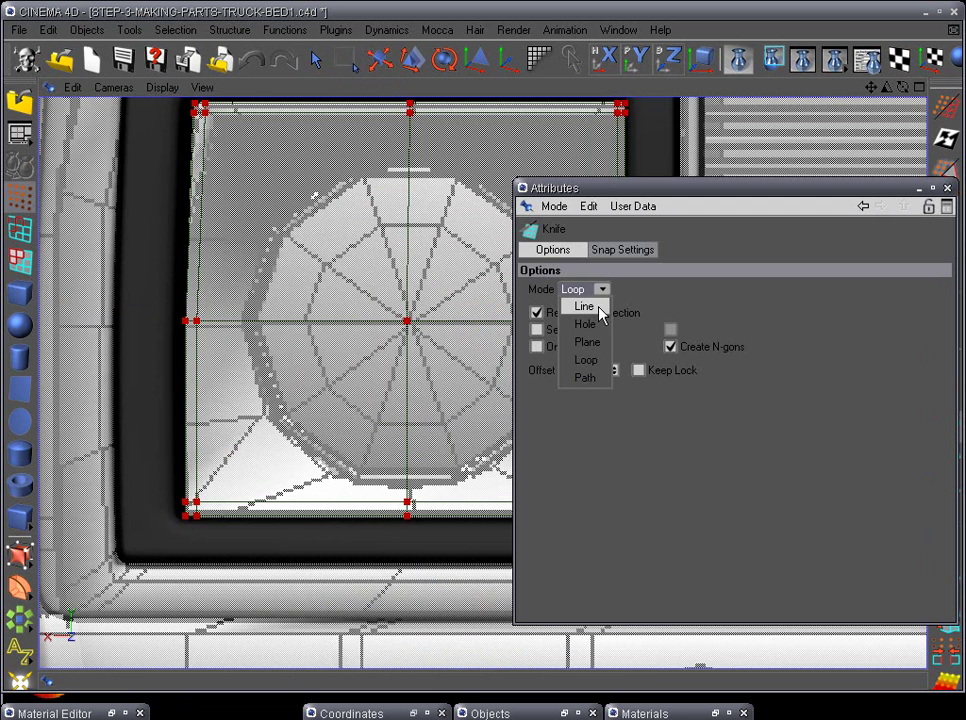
click(592, 308)
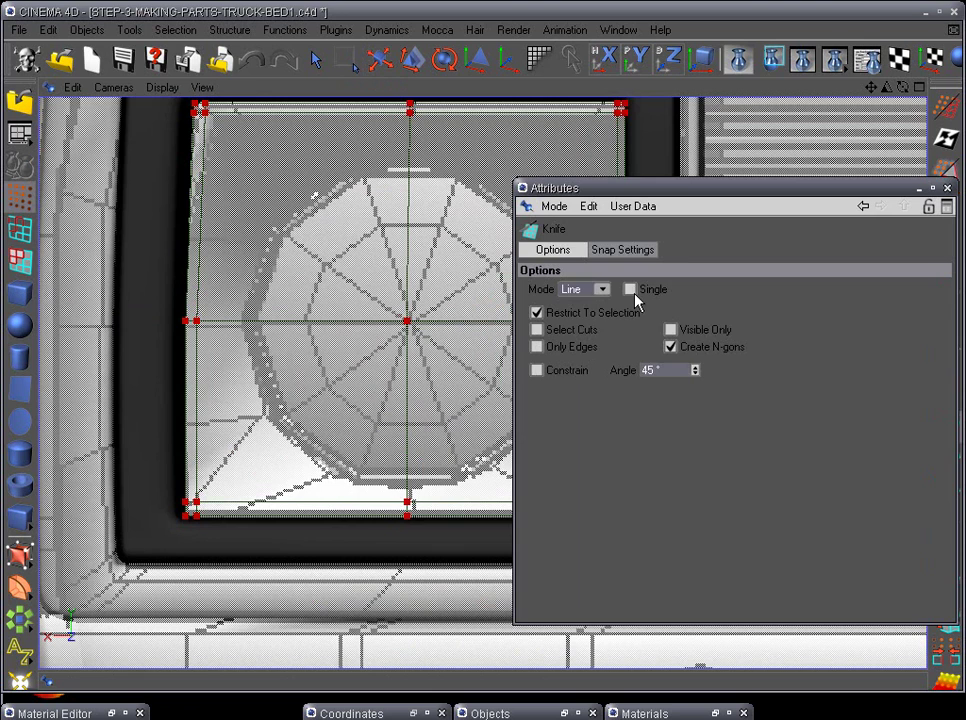
click(920, 190)
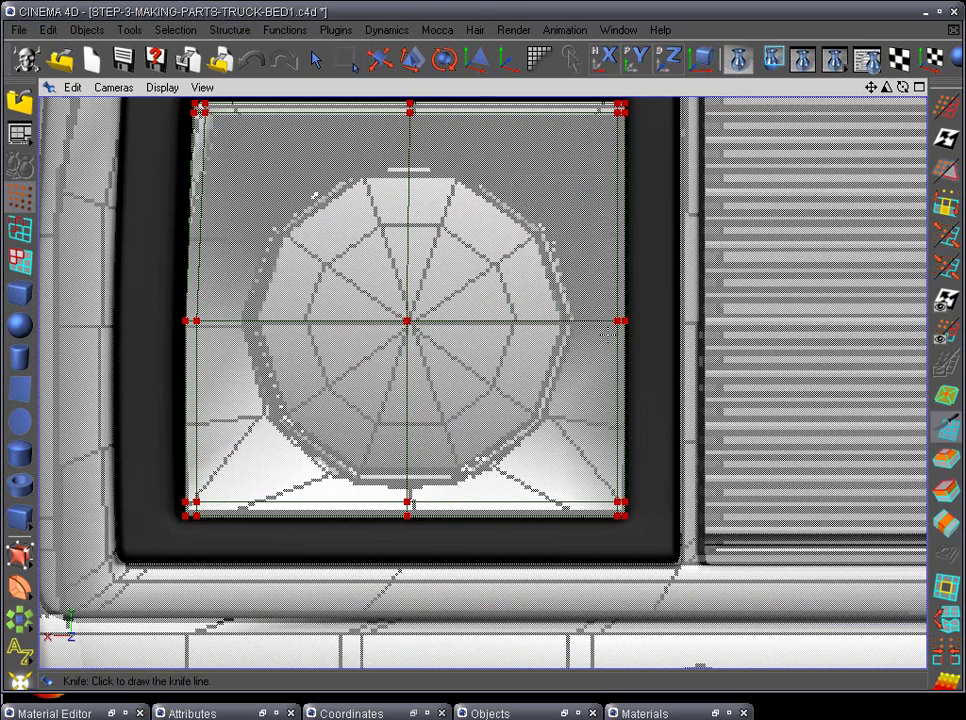
Step: Cut a closed diamond into the housing mesh around the round headlight, placing its four corners where the centre edges meet the lamp's rim
alt+middle_drag(492, 298, 496, 374)
scroll(494, 372, up, 1)
scroll(441, 316, up, 1)
alt+middle_drag(453, 321, 561, 266)
scroll(500, 290, up, 2)
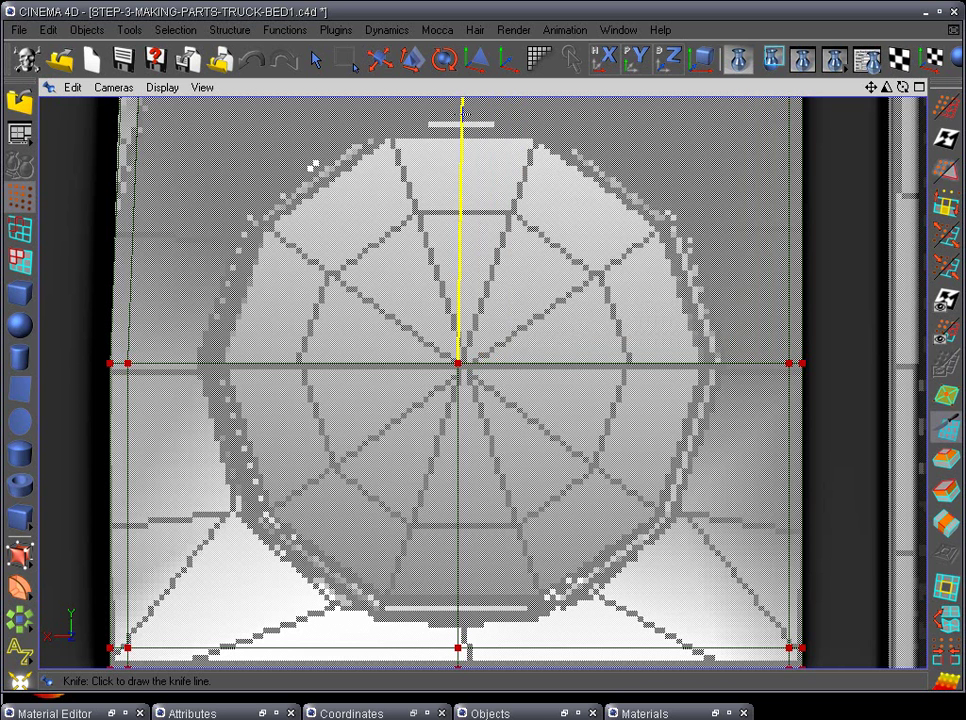
click(462, 114)
drag(461, 115, 724, 362)
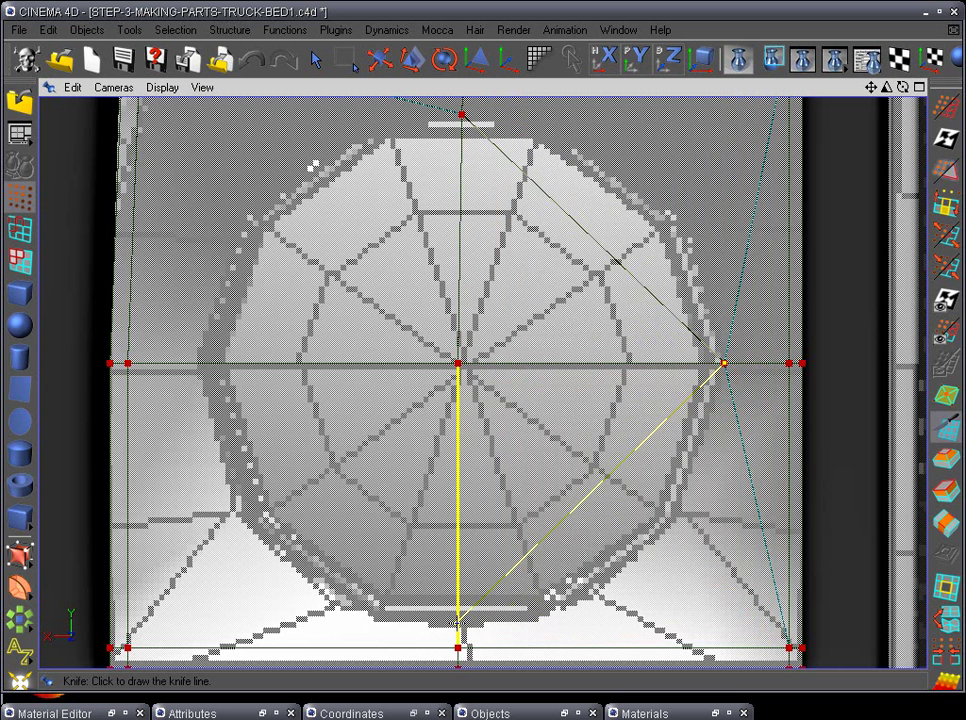
click(457, 622)
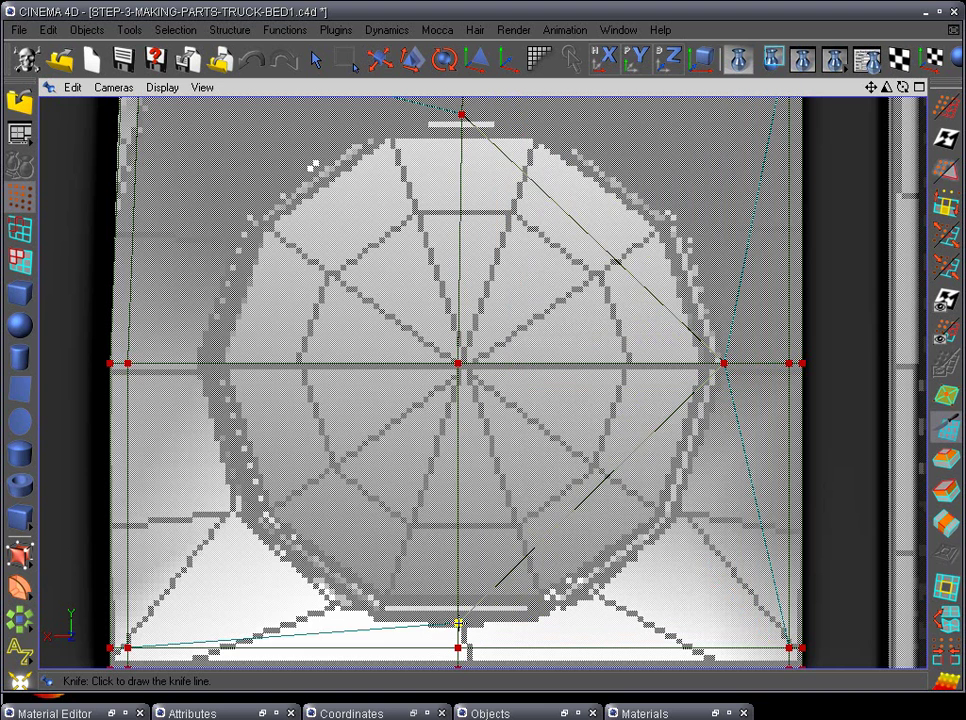
click(195, 364)
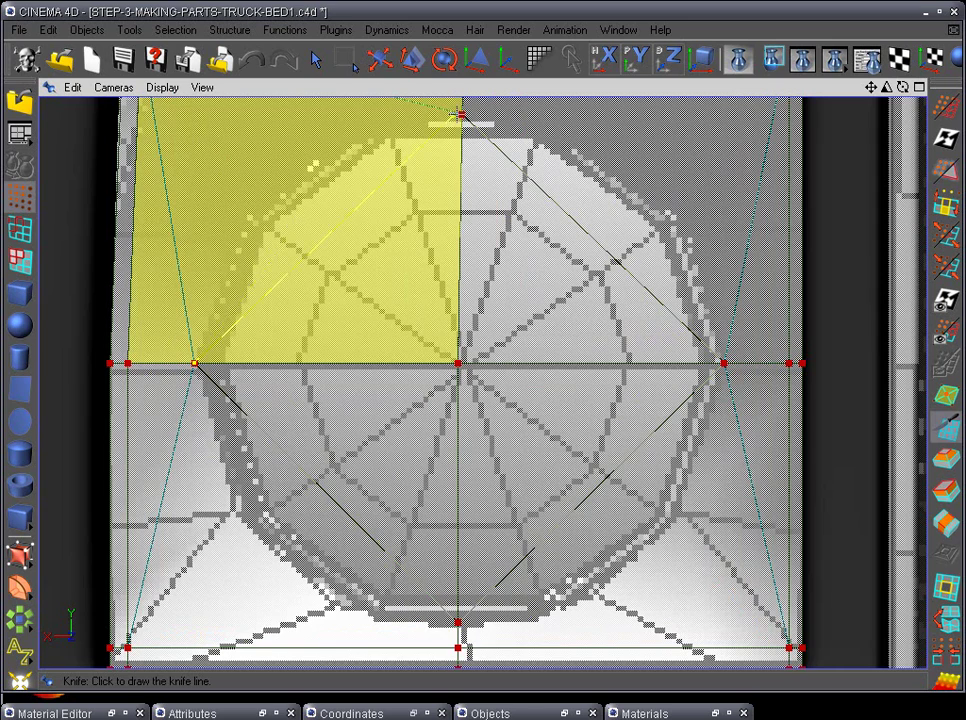
click(461, 116)
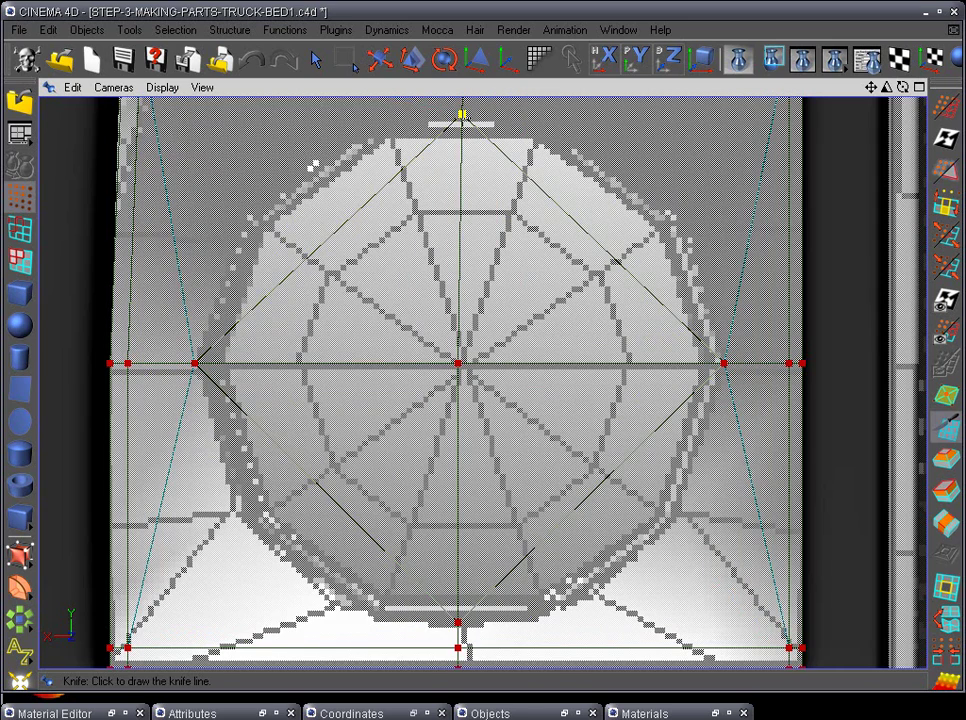
key(space)
scroll(538, 365, down, 2)
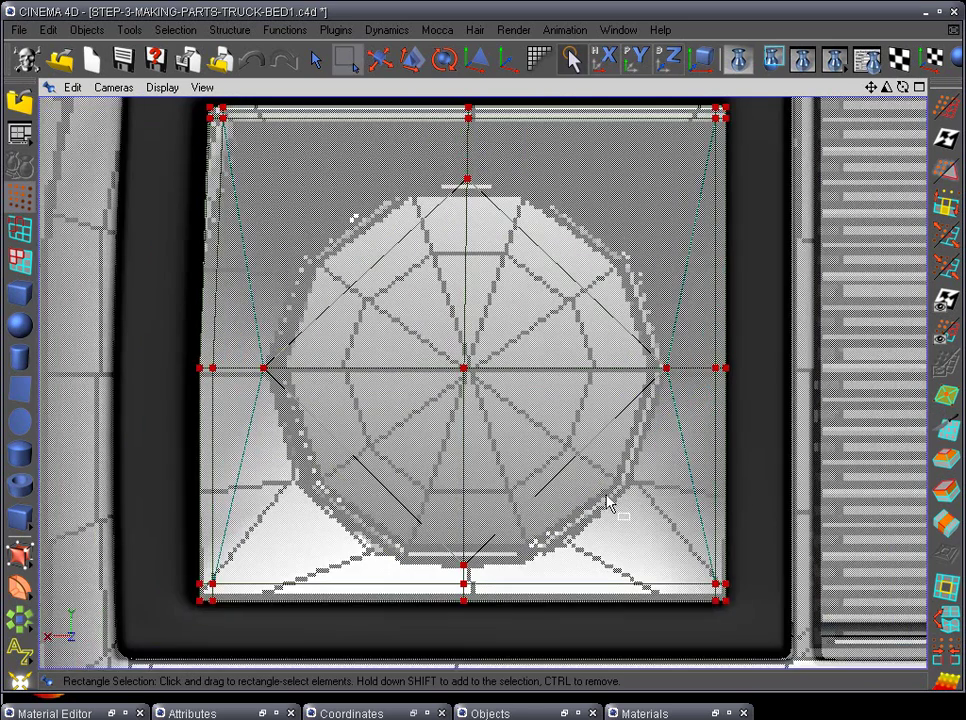
scroll(598, 507, up, 3)
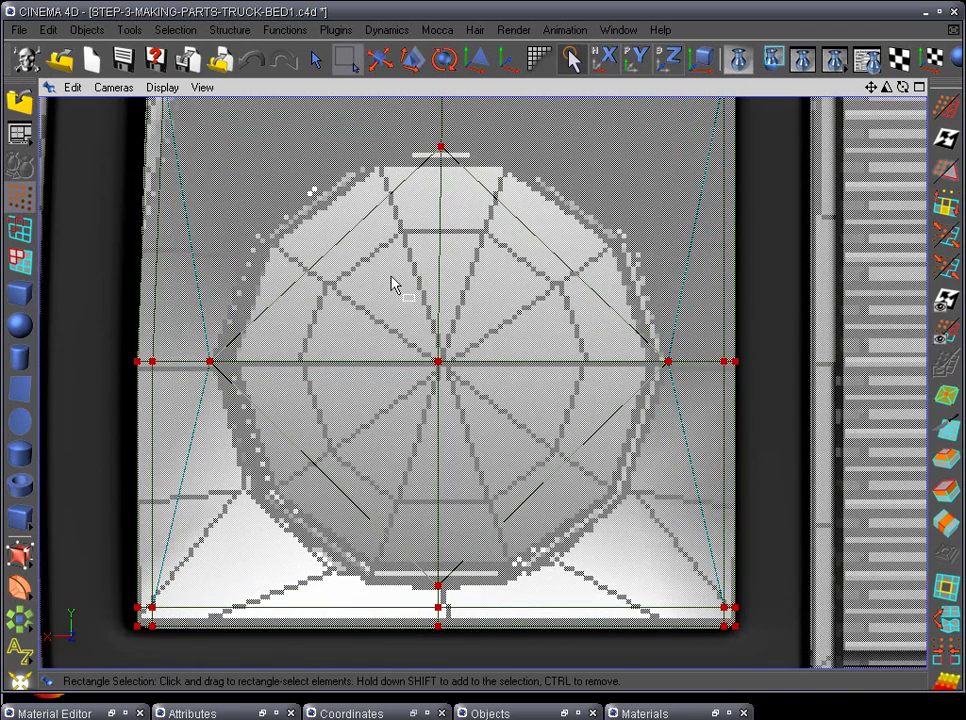
scroll(392, 284, down, 3)
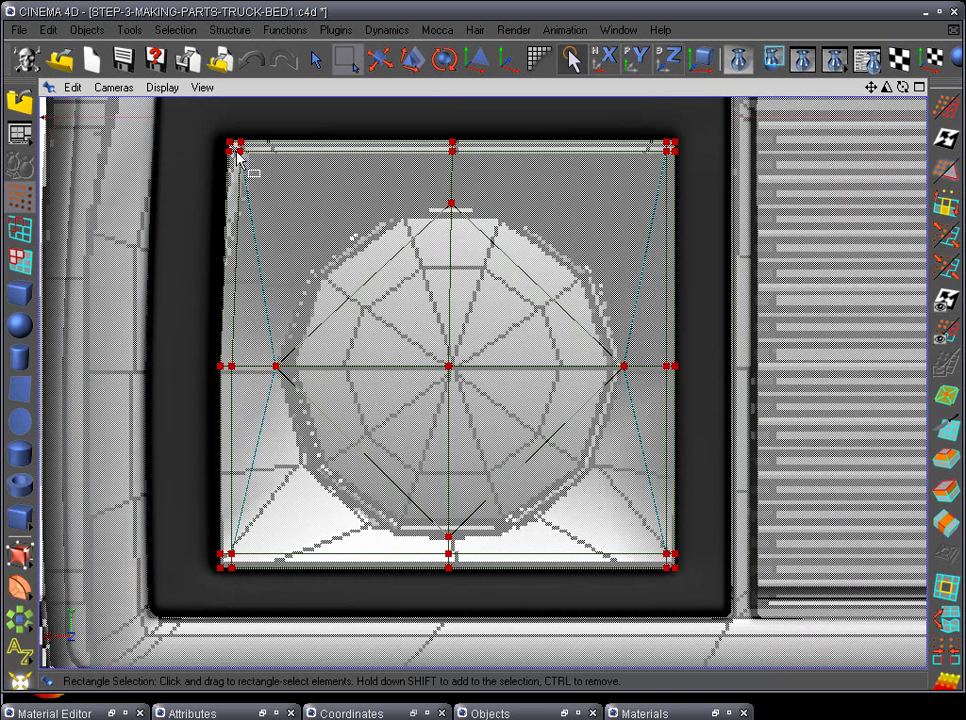
Step: Turn on Single for the Knife and cut from the housing's two upper inner corners to the middles of the diamond's upper edges
click(948, 430)
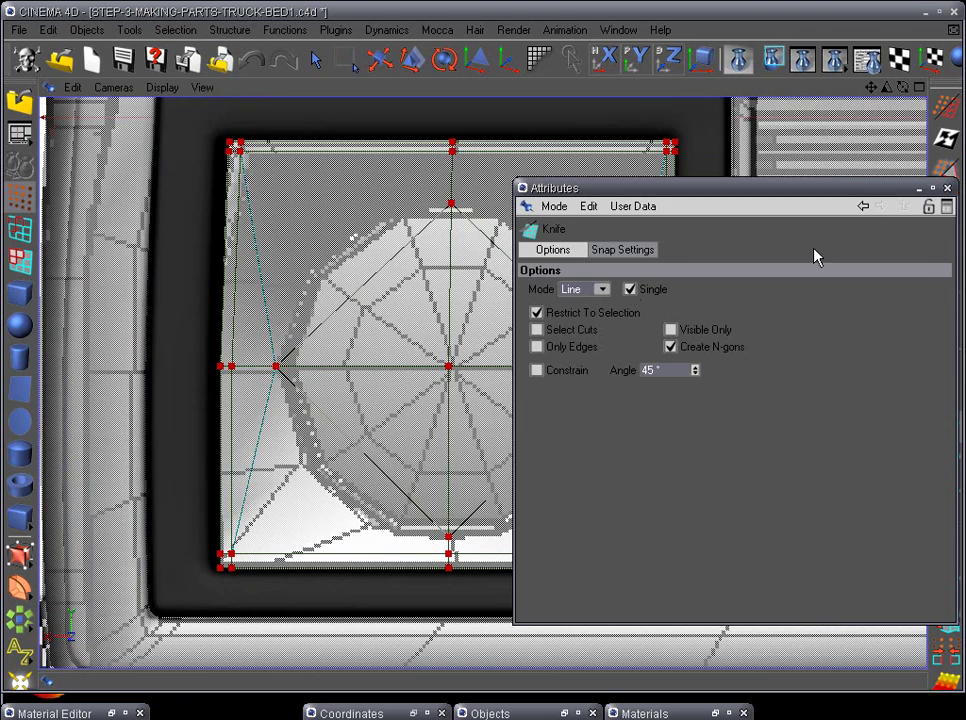
click(932, 188)
scroll(392, 431, up, 5)
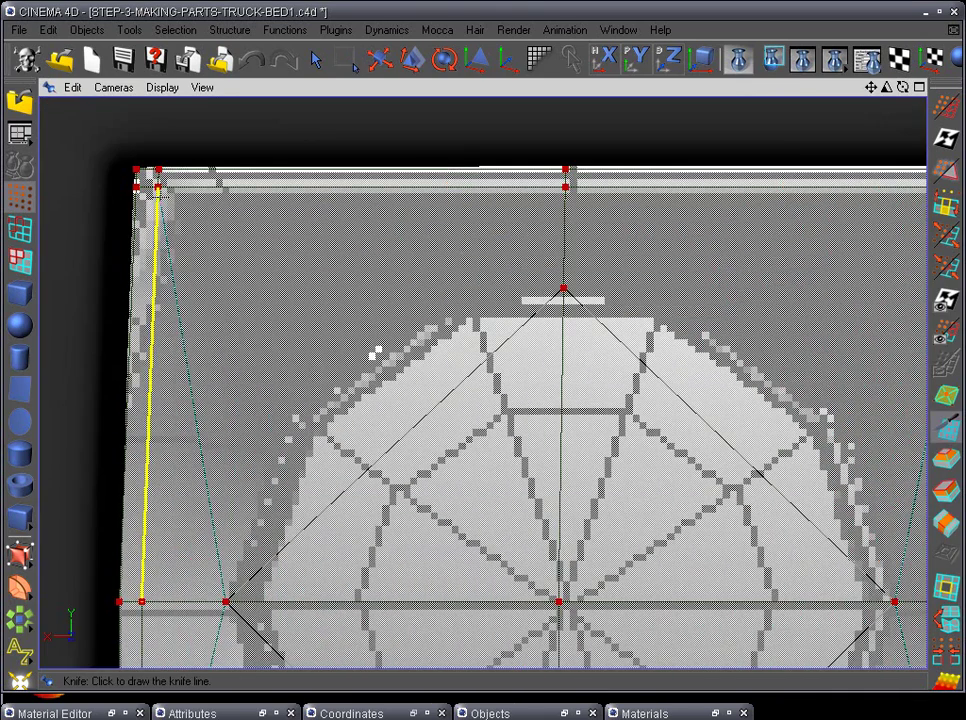
drag(158, 187, 263, 307)
drag(336, 388, 395, 442)
middle_drag(565, 487, 276, 504)
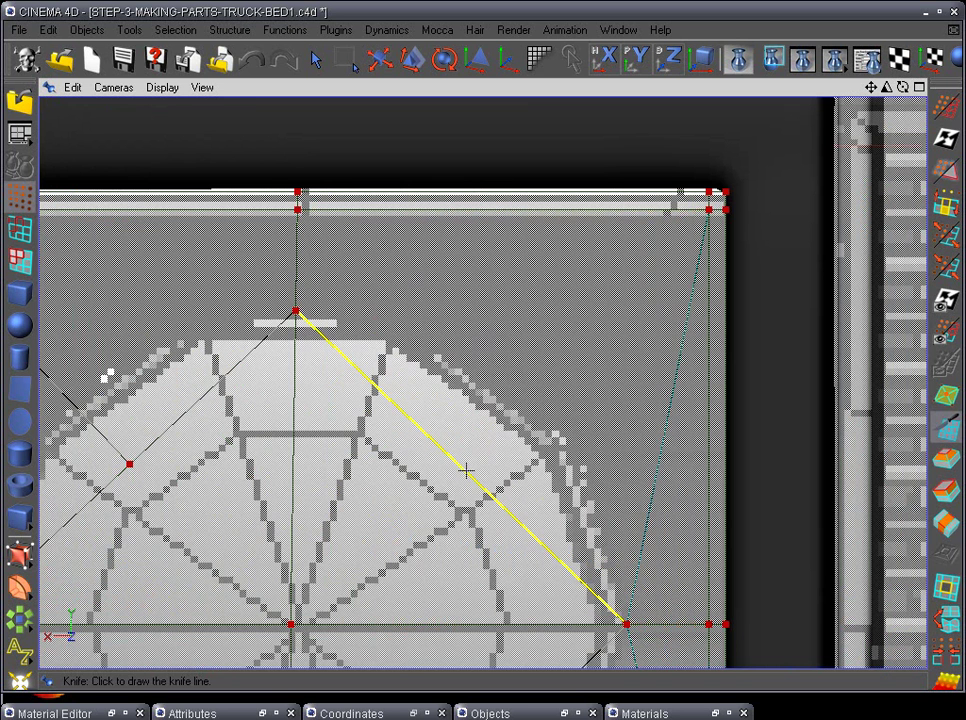
drag(462, 468, 708, 210)
Step: Cut from the housing's two lower inner corners to the middles of the diamond's lower edges
scroll(560, 450, down, 3)
alt+middle_drag(536, 478, 598, 327)
scroll(605, 337, down, 1)
alt+middle_drag(606, 424, 615, 256)
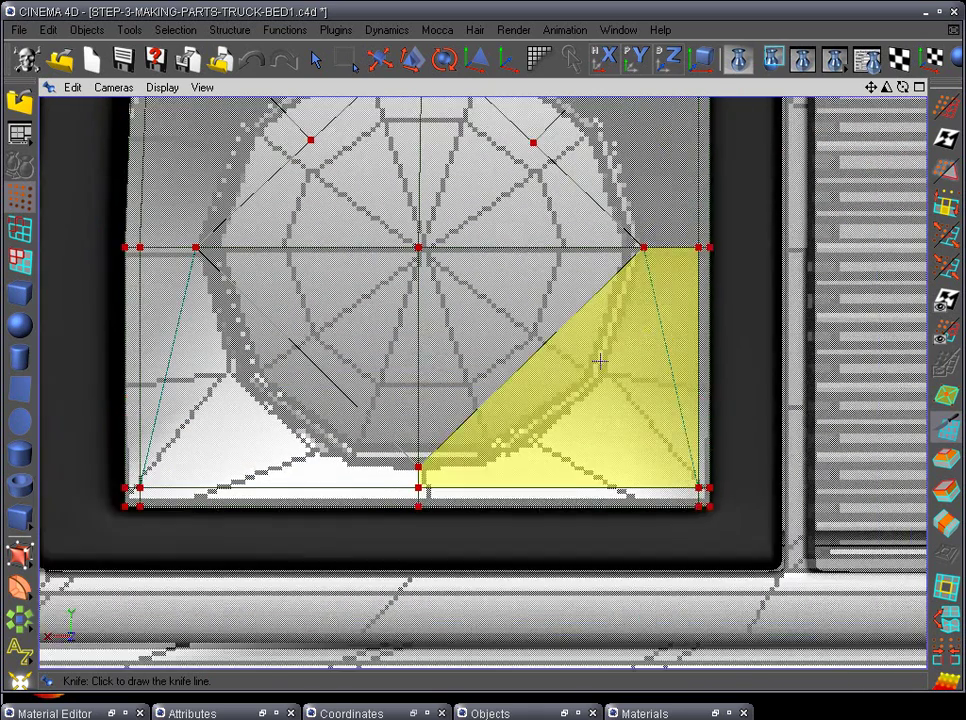
scroll(598, 360, up, 1)
drag(543, 349, 745, 511)
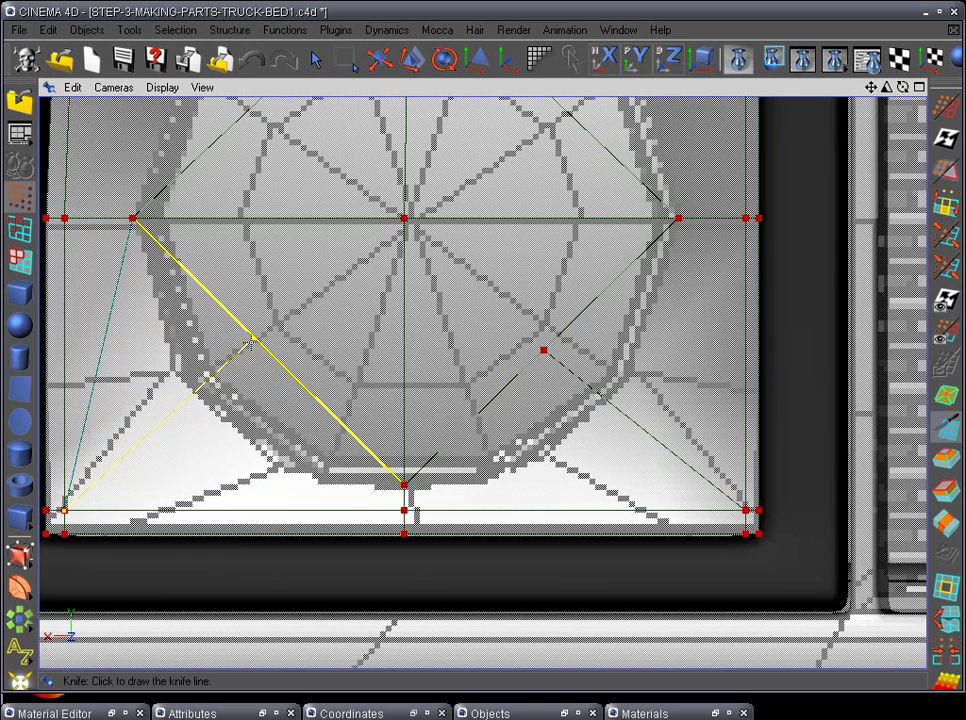
click(252, 341)
scroll(358, 383, down, 2)
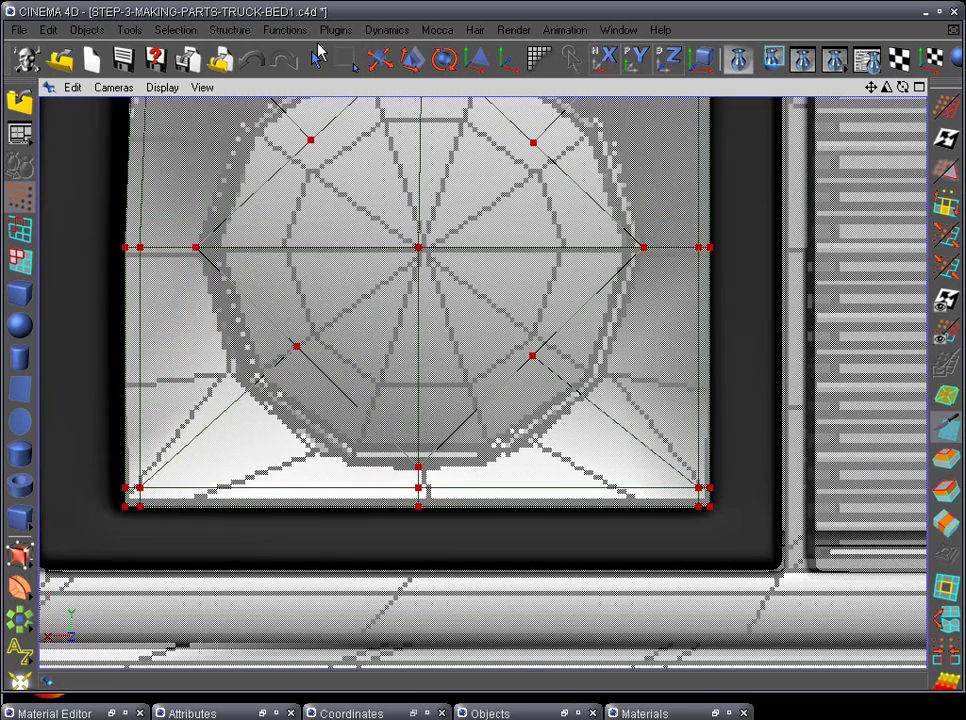
Step: Select the four new points on the diamond's edges and scale them outward to the round headlight's rim
click(345, 60)
alt+middle_drag(362, 147, 422, 302)
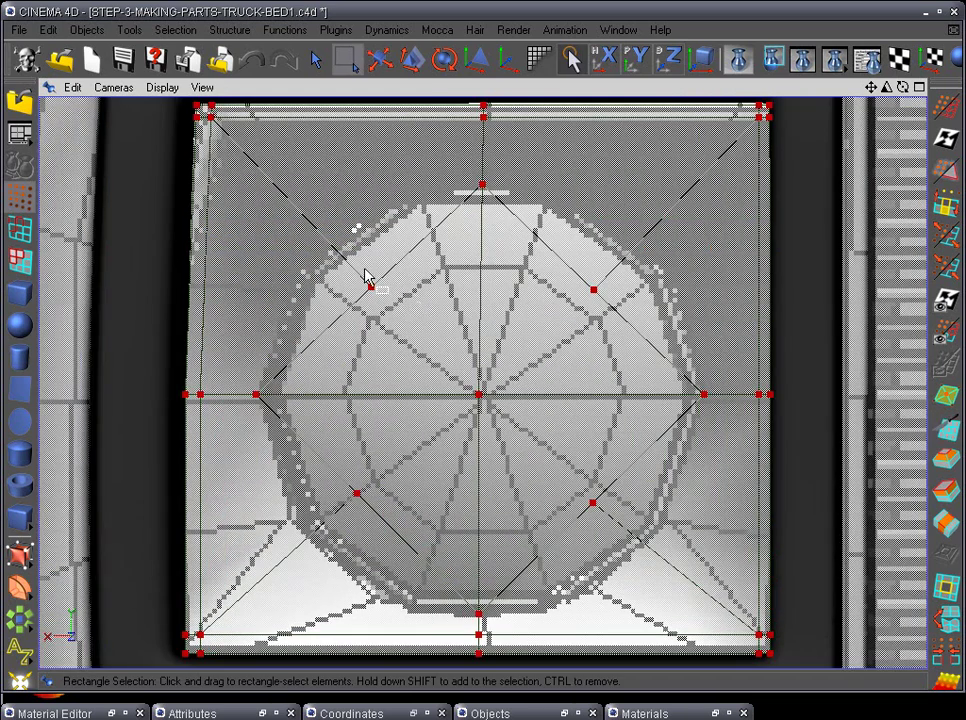
drag(413, 340, 240, 195)
shift+drag(336, 473, 382, 518)
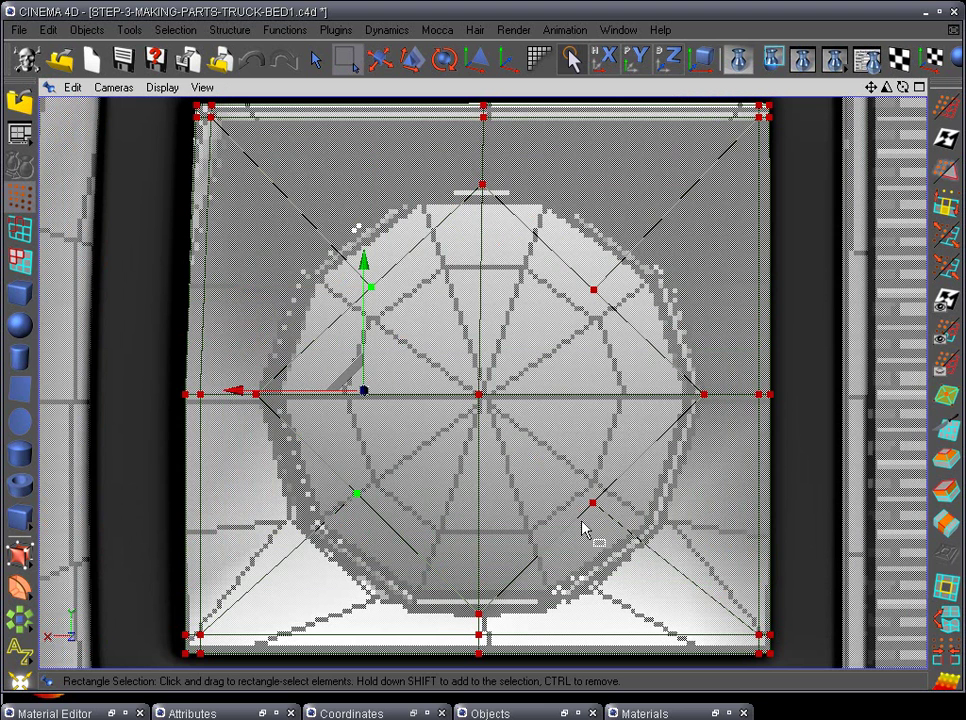
shift+drag(631, 529, 568, 480)
shift+drag(622, 322, 586, 284)
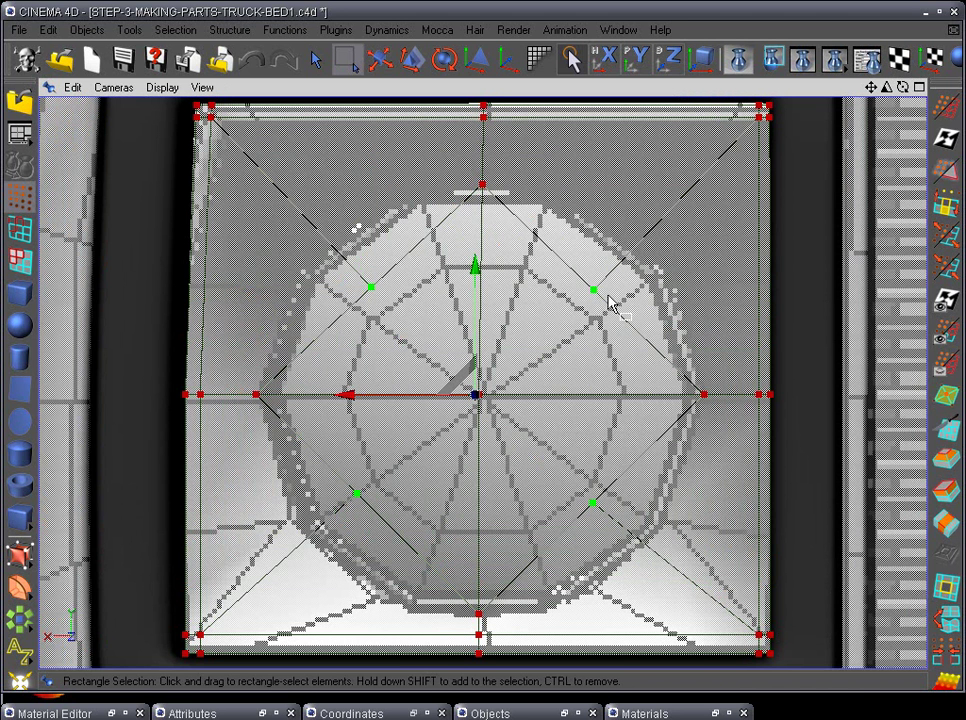
click(410, 59)
mouse_move(478, 398)
mouse_down()
mouse_move(958, 255)
mouse_move(476, 398)
mouse_up()
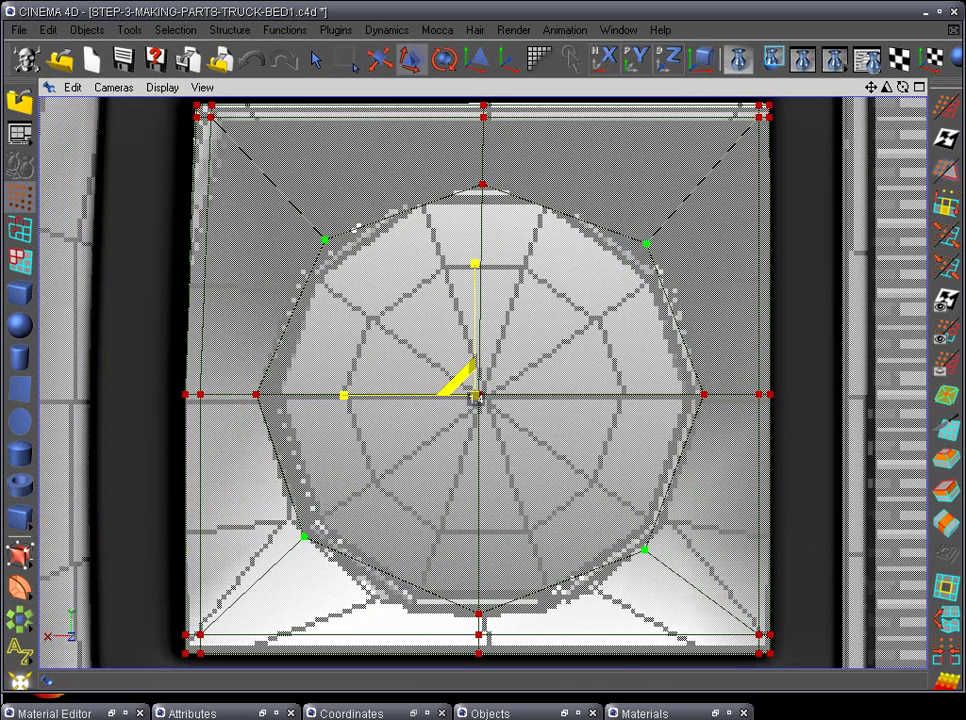
Step: Adjust the octagon's lower and upper diagonal points on the fender side so they follow the lamp's round rim
alt+middle_drag(605, 502, 566, 476)
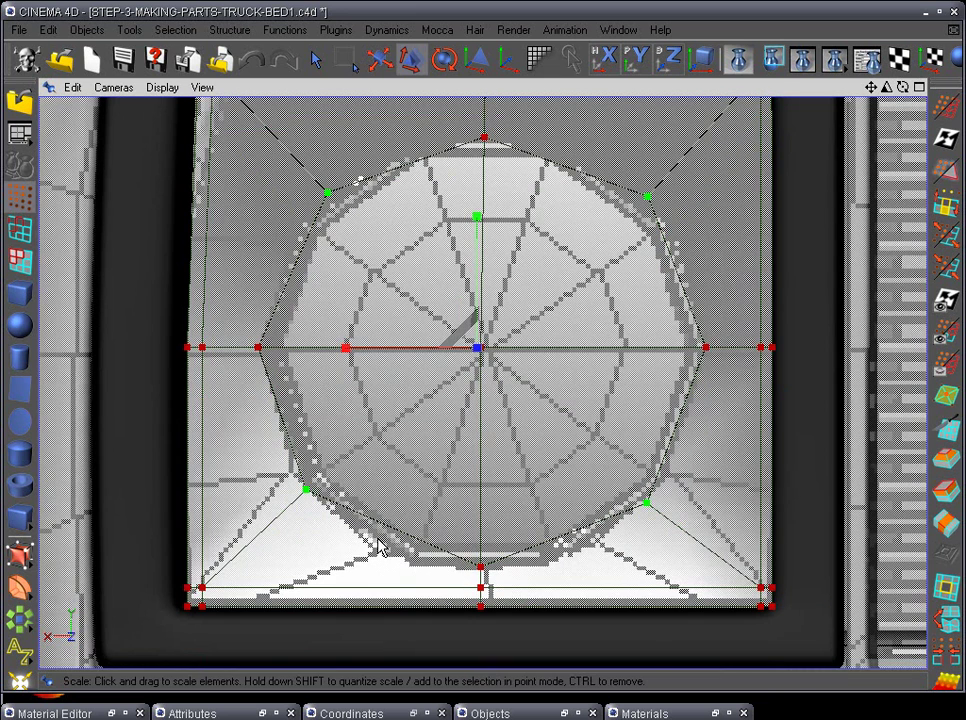
click(347, 58)
drag(258, 456, 321, 506)
click(328, 192)
drag(332, 200, 317, 196)
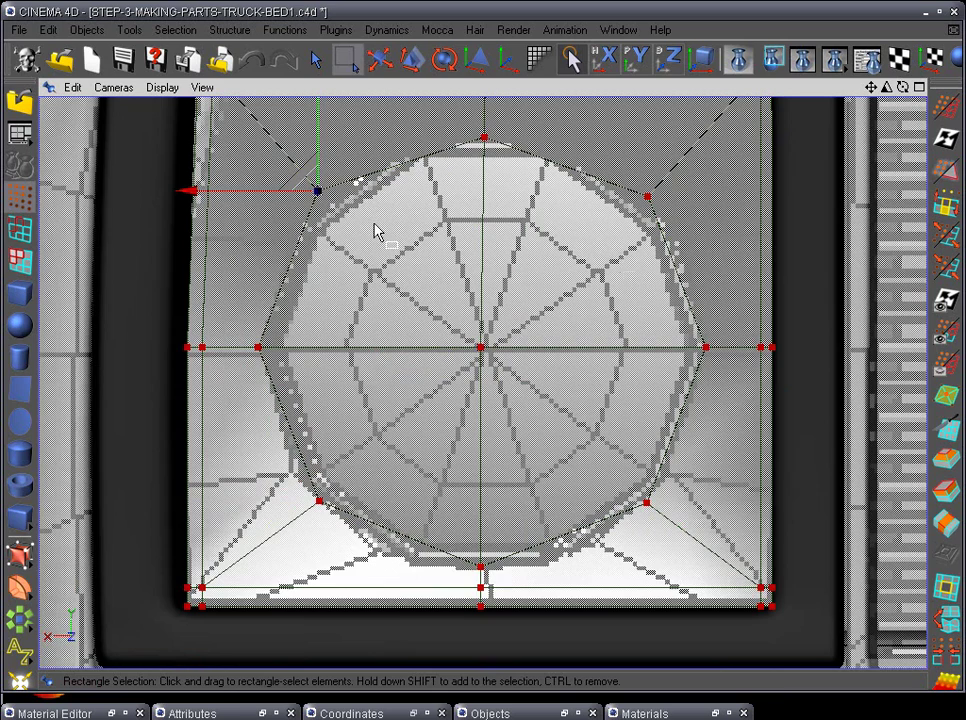
Step: Select the octagon's eight ring points plus its centre point and move them back in depth to recess the housing
scroll(625, 534, down, 8)
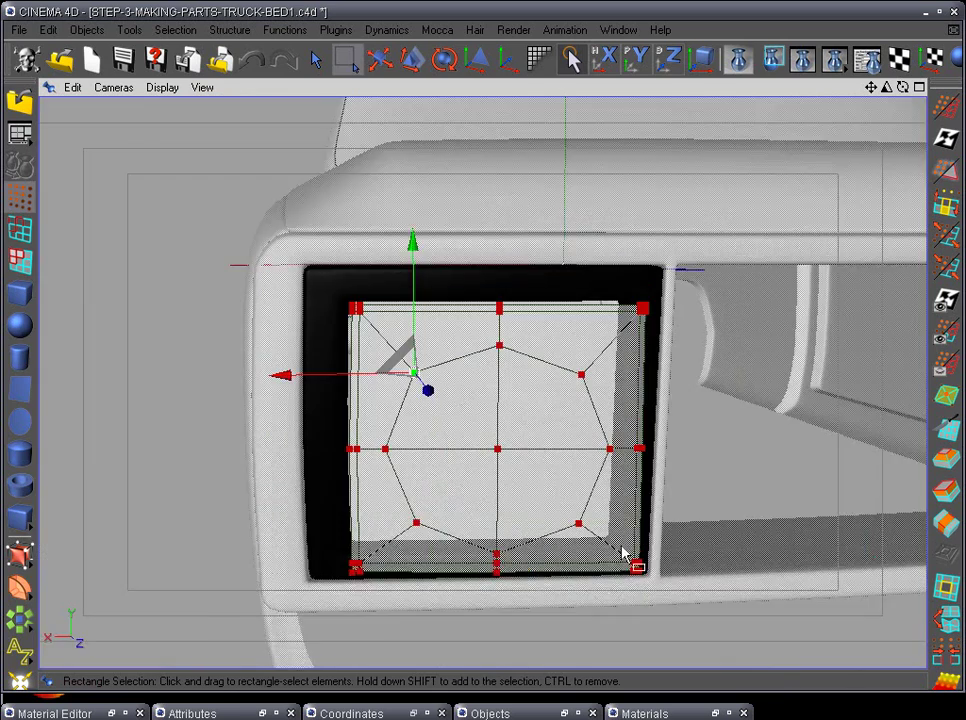
alt+drag(587, 568, 513, 331)
scroll(566, 475, up, 5)
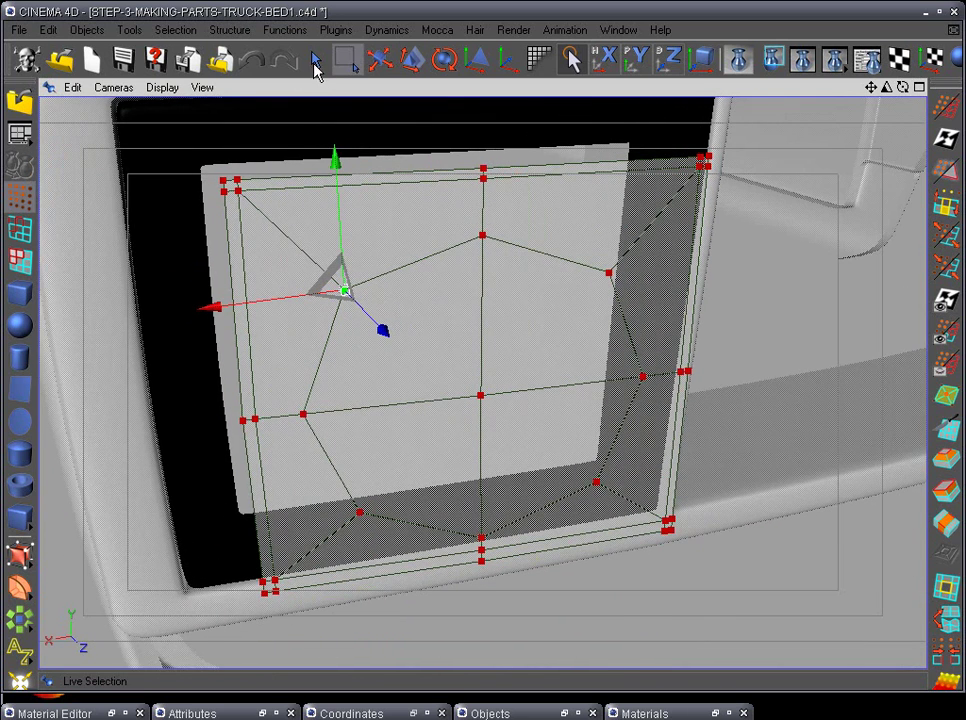
click(316, 63)
mouse_move(487, 245)
mouse_down()
mouse_move(614, 276)
mouse_move(643, 379)
mouse_move(605, 490)
mouse_up()
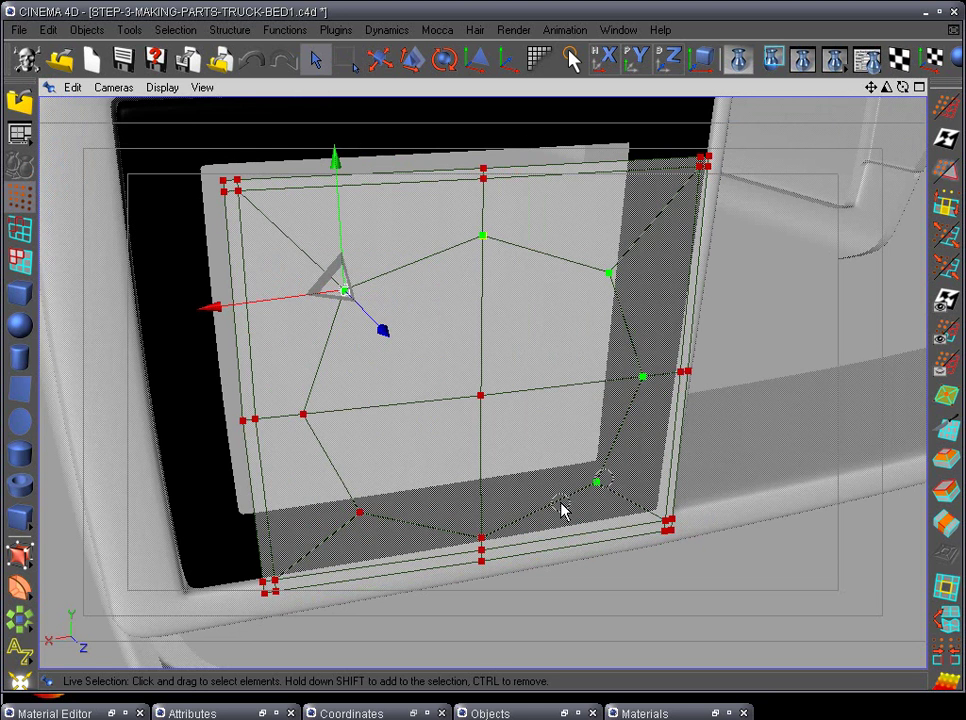
mouse_move(378, 524)
mouse_down()
mouse_move(305, 424)
mouse_move(507, 411)
mouse_move(484, 397)
mouse_up()
mouse_move(597, 423)
alt+mouse_down()
mouse_move(626, 408)
mouse_move(555, 478)
mouse_move(595, 440)
mouse_move(518, 444)
mouse_move(531, 451)
mouse_move(520, 442)
mouse_move(675, 323)
mouse_move(580, 395)
mouse_move(638, 157)
mouse_move(727, 328)
mouse_move(502, 530)
mouse_move(430, 493)
mouse_move(543, 461)
mouse_move(571, 505)
mouse_move(584, 457)
mouse_move(650, 428)
alt+mouse_up()
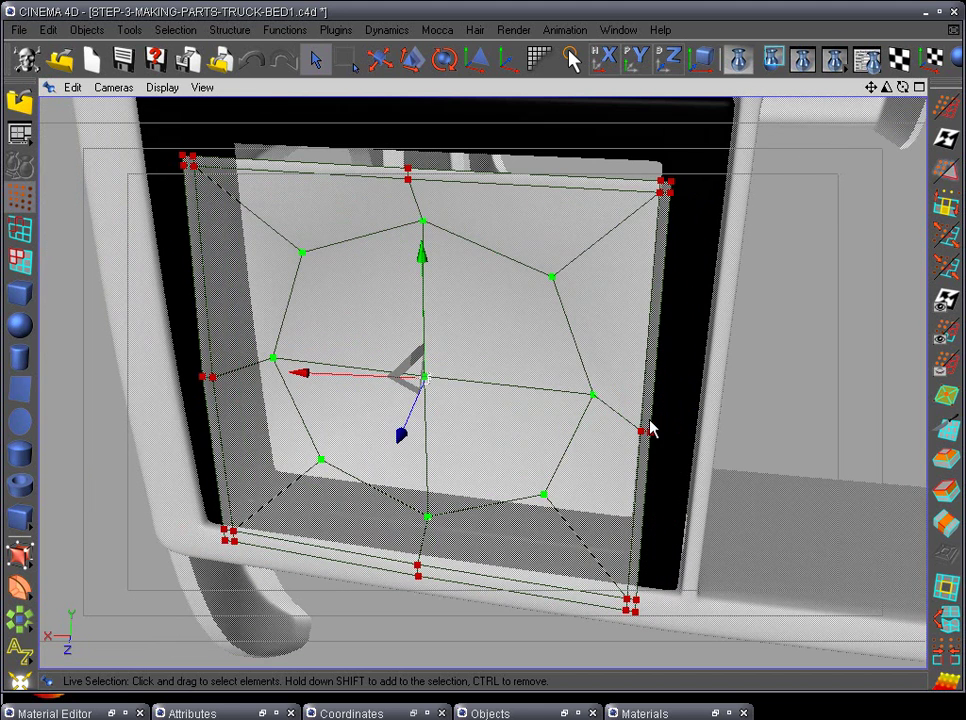
Step: Select the four polygons inside the octagon and extrude them backward twice, first very slightly and then deeper
click(20, 260)
click(350, 300)
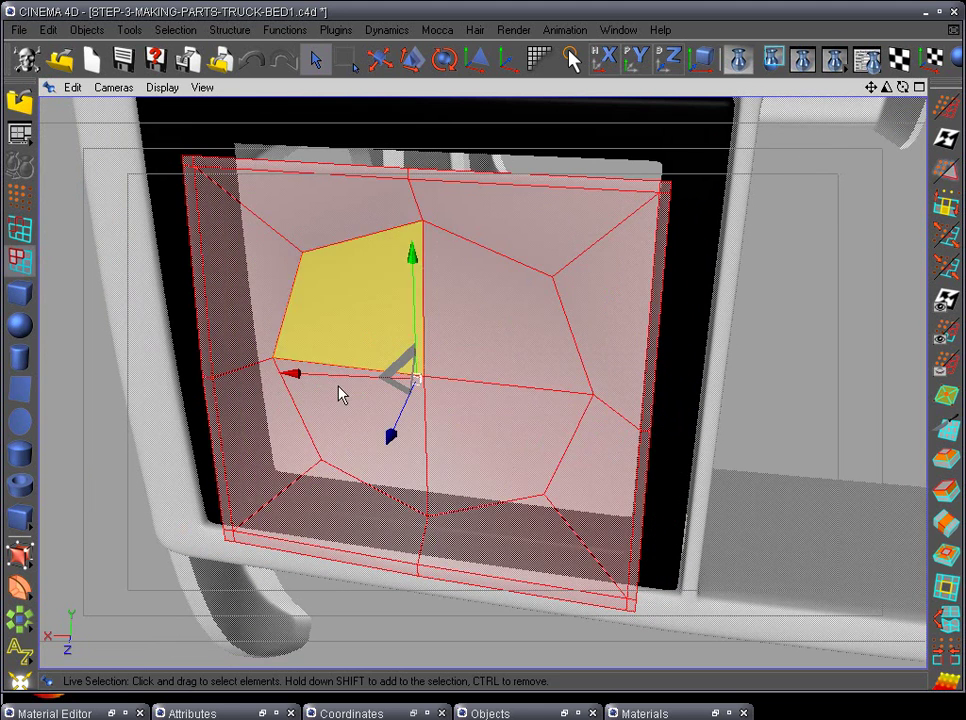
click(476, 397)
mouse_move(500, 383)
mouse_down()
mouse_move(450, 338)
mouse_move(417, 450)
mouse_move(485, 403)
mouse_up()
alt+drag(385, 551, 530, 490)
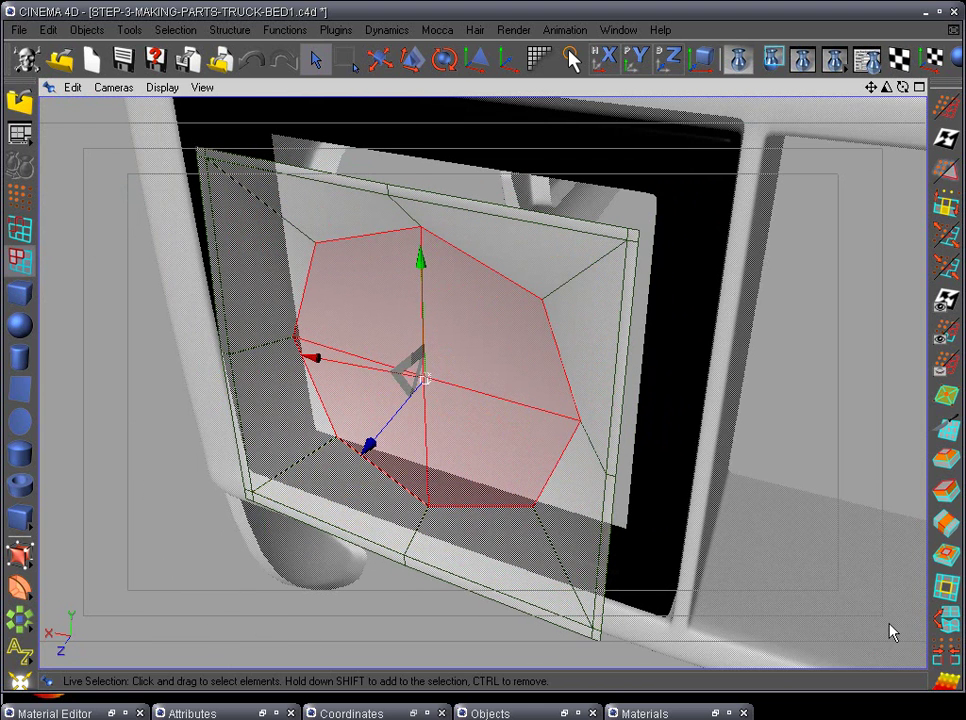
click(948, 495)
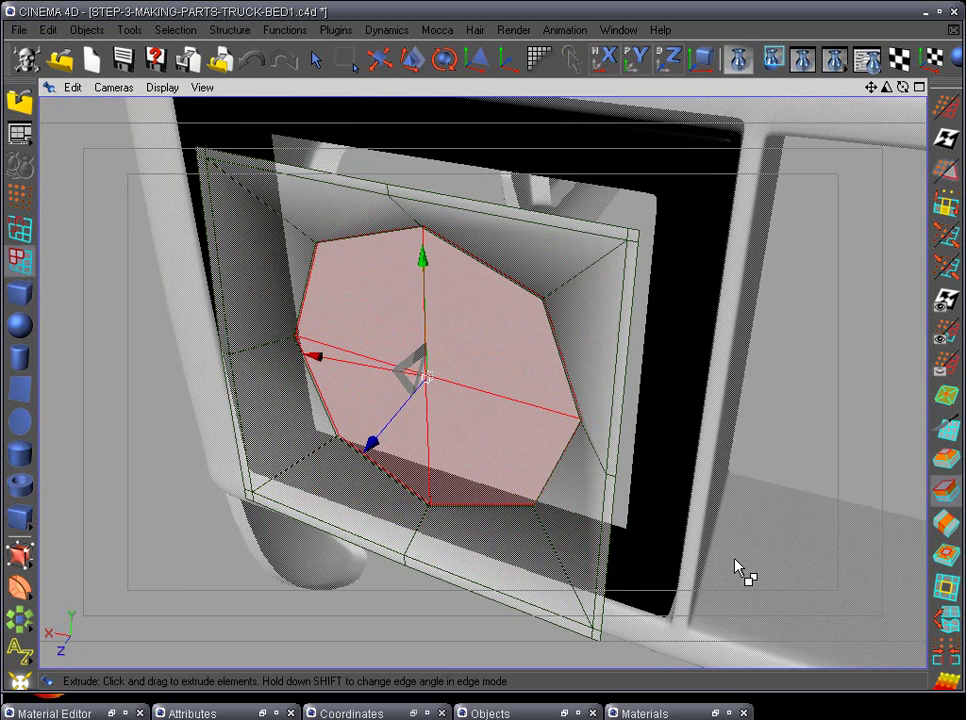
scroll(733, 567, up, 5)
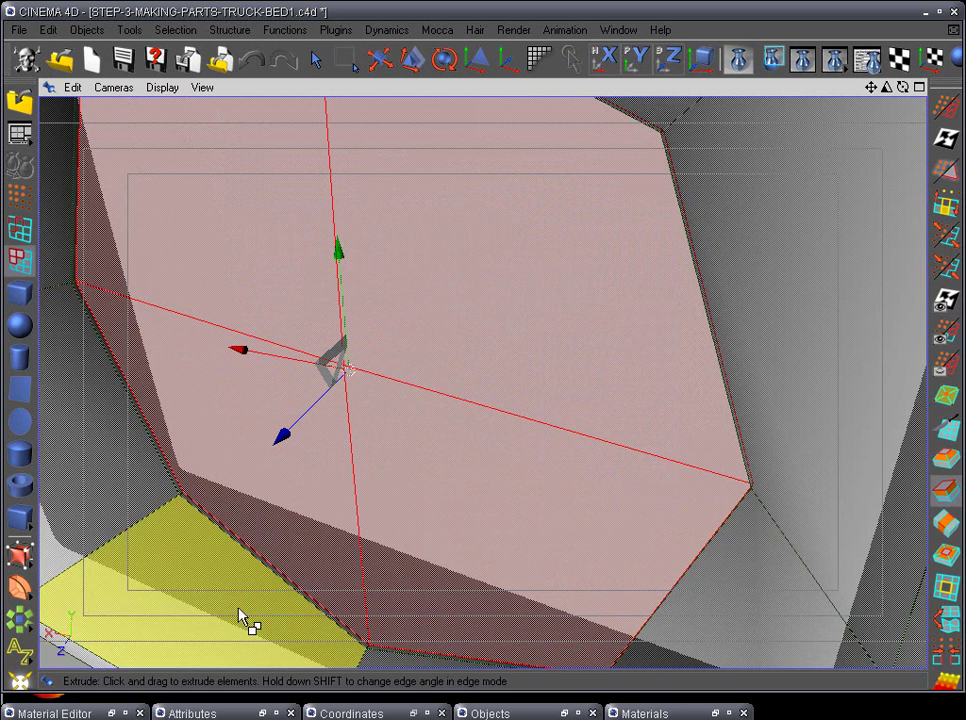
drag(238, 610, 0, 698)
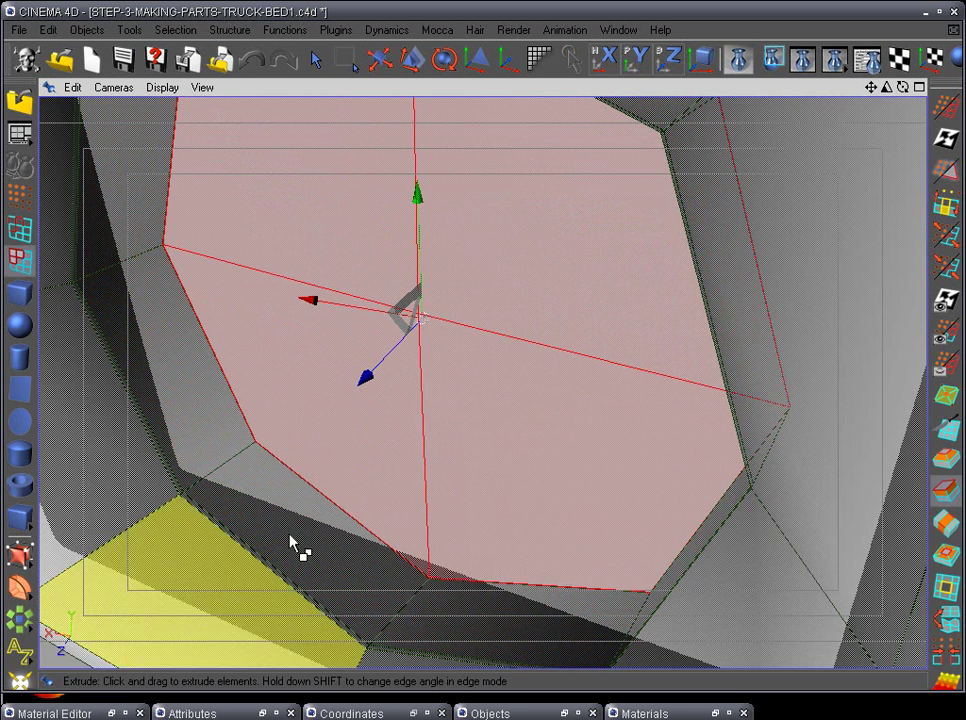
Step: Delete the extruded end polygons to open the round headlight hole
key(Delete)
alt+drag(650, 367, 784, 420)
alt+right_drag(784, 420, 771, 398)
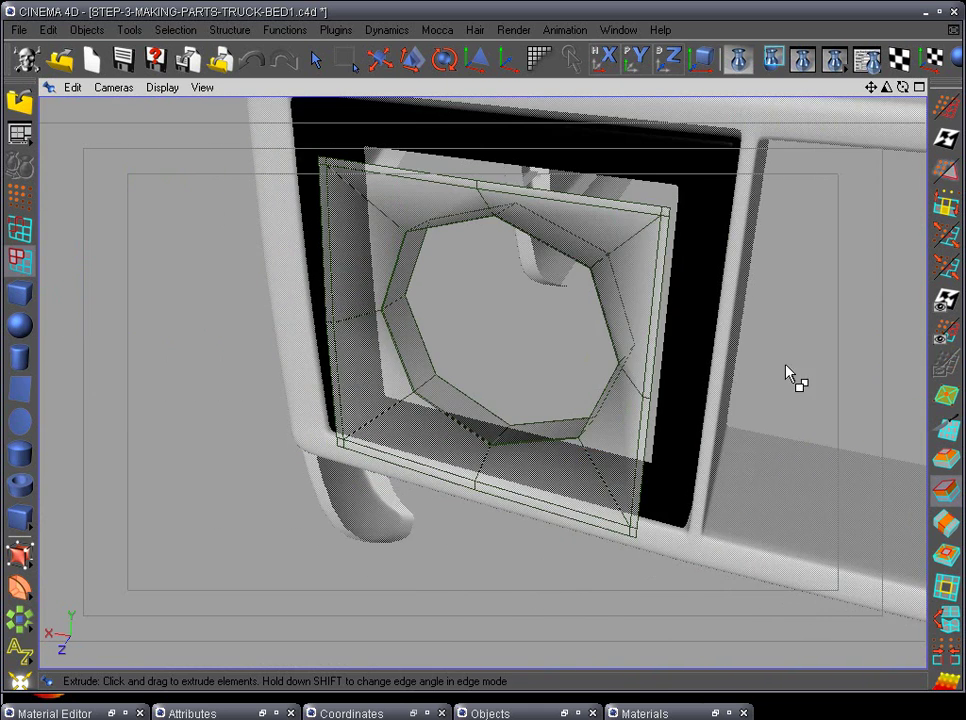
alt+middle_drag(786, 364, 759, 377)
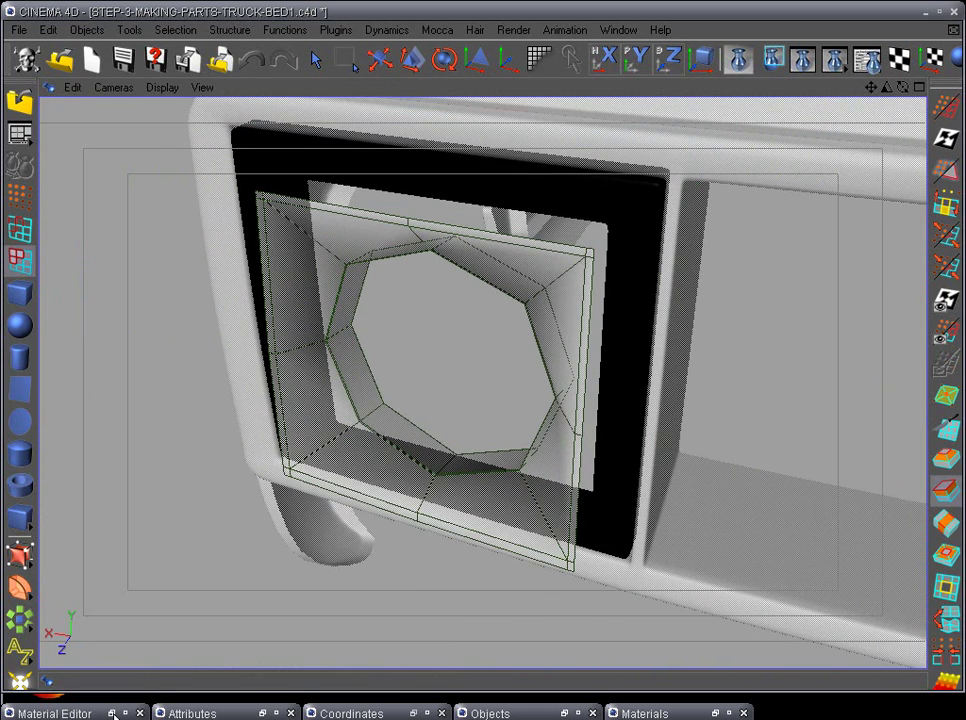
Step: Nest the headlight housing object under the Symmetry object of SINGEL-HP-PARTS, directly above HEAD-LIGHT-FRAM
click(118, 715)
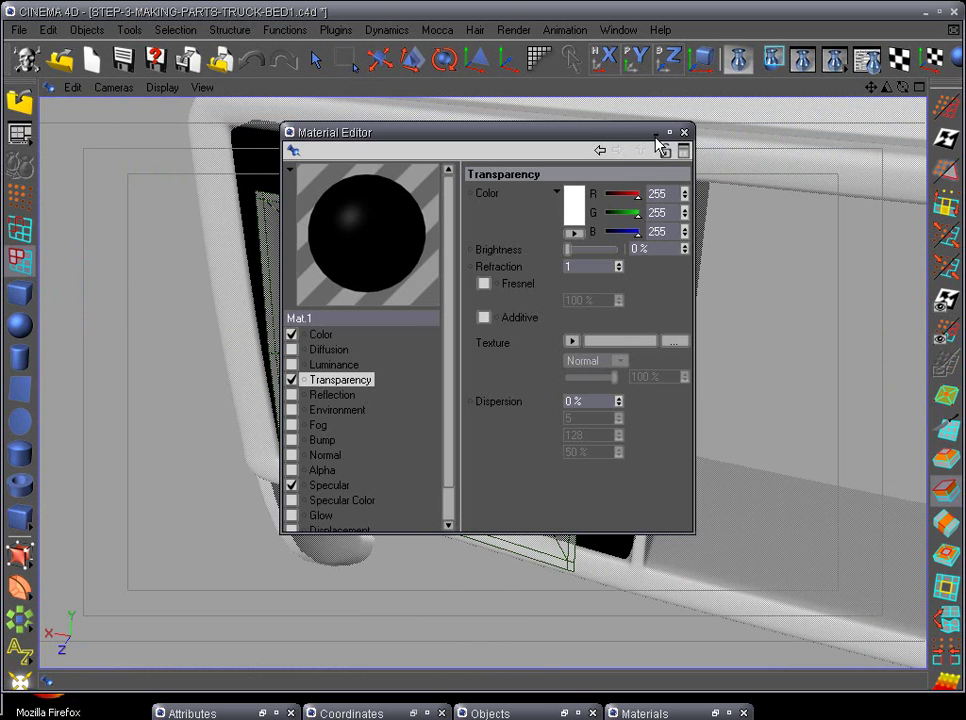
click(655, 132)
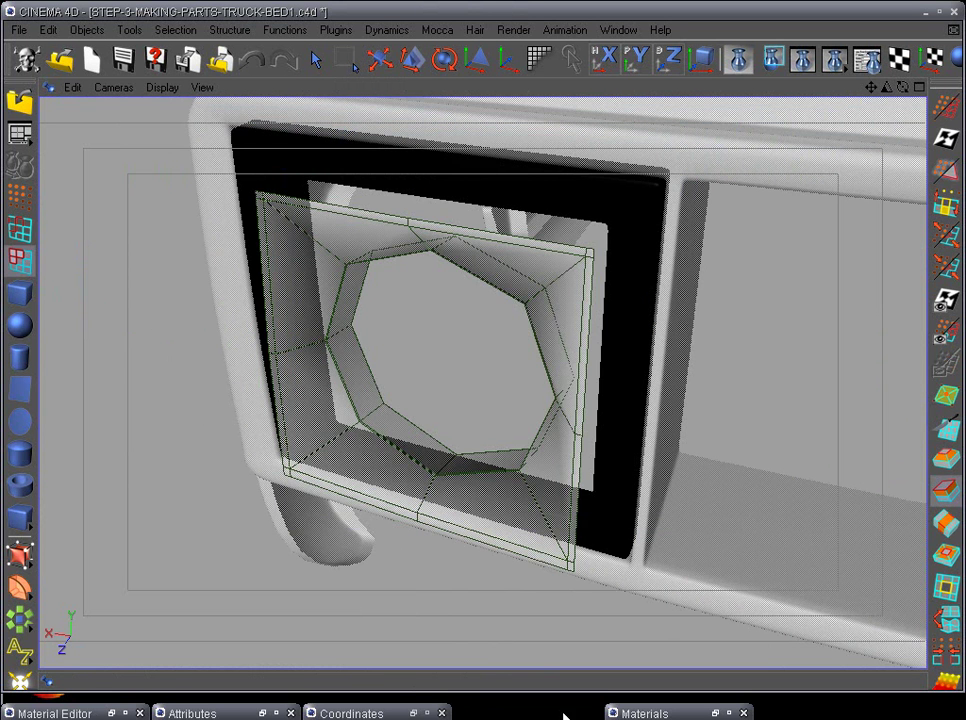
click(566, 714)
drag(390, 250, 362, 312)
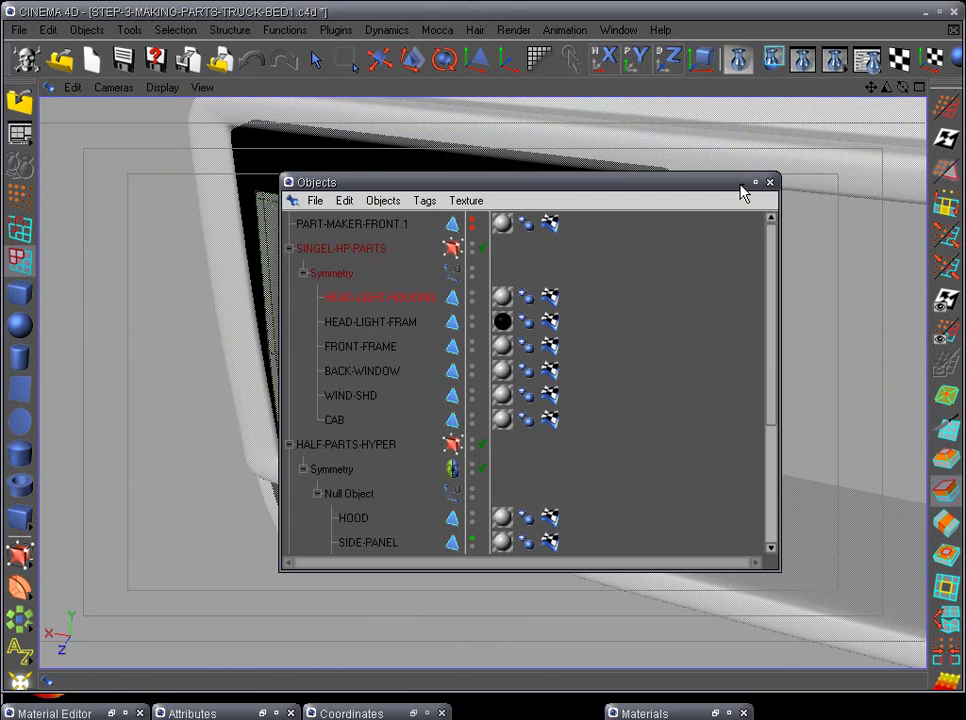
click(741, 184)
Step: Render a region around the headlight to examine the smoothed housing inside its frame
alt+drag(667, 372, 678, 397)
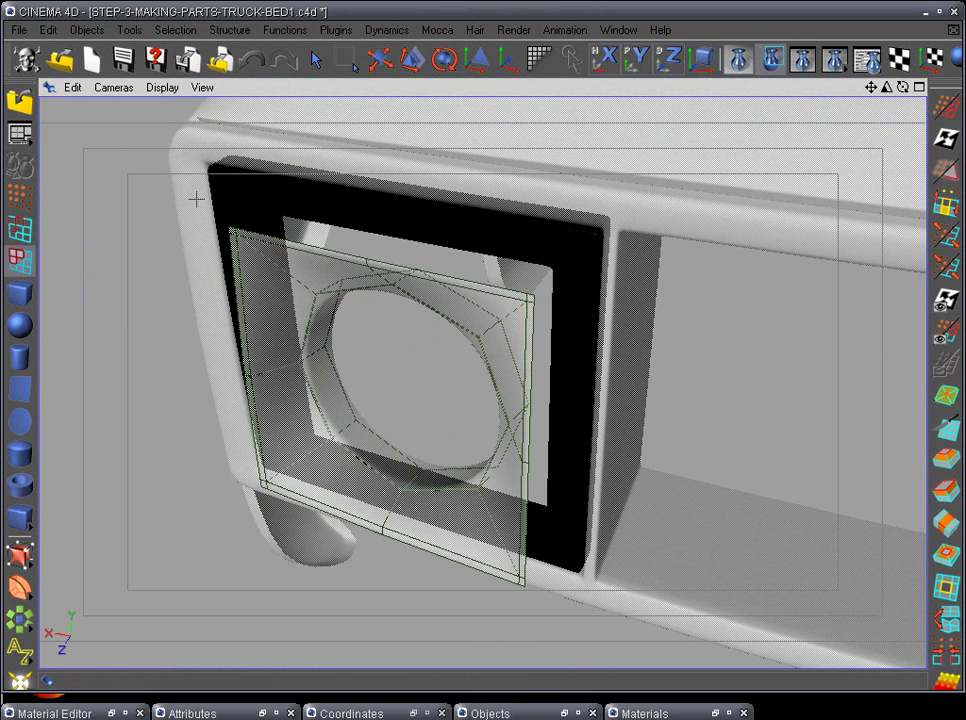
key(ctrl+r)
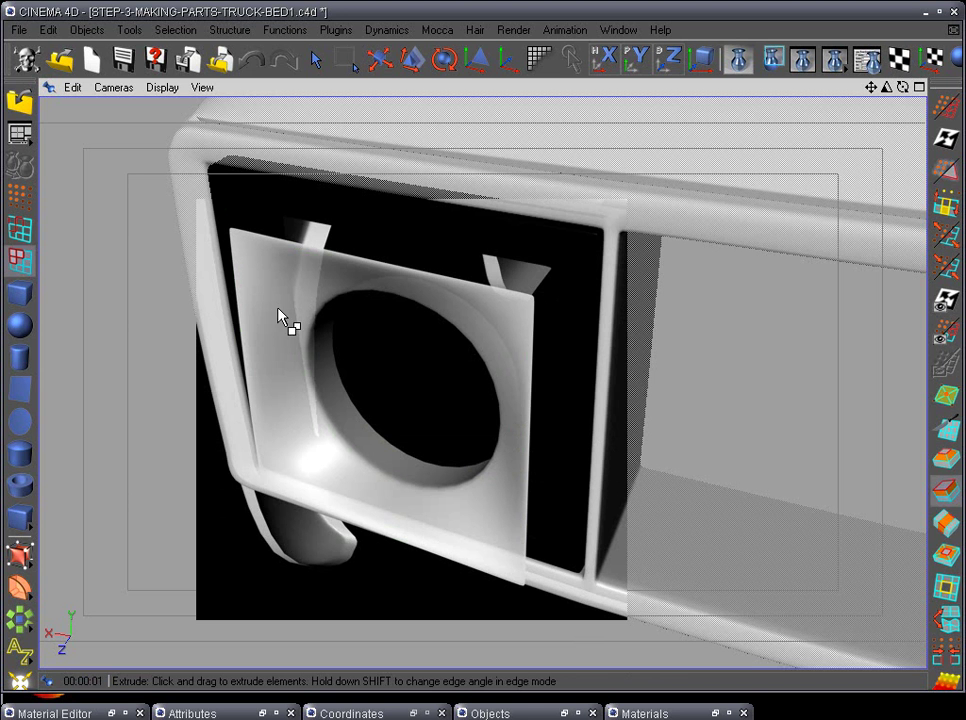
scroll(530, 484, up, 2)
alt+drag(522, 470, 628, 468)
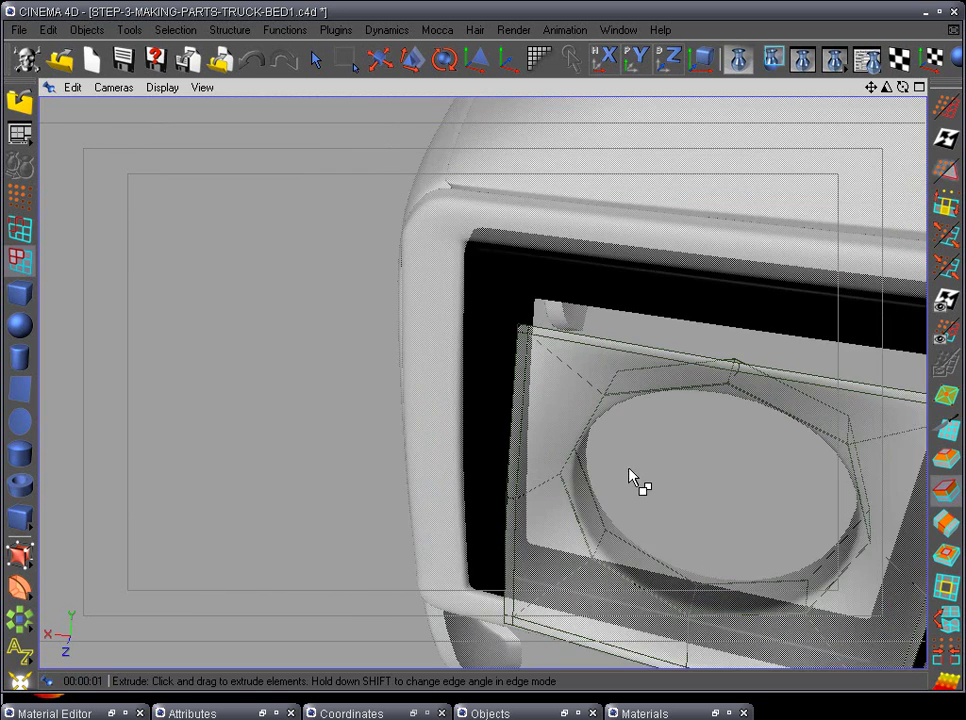
scroll(645, 464, down, 5)
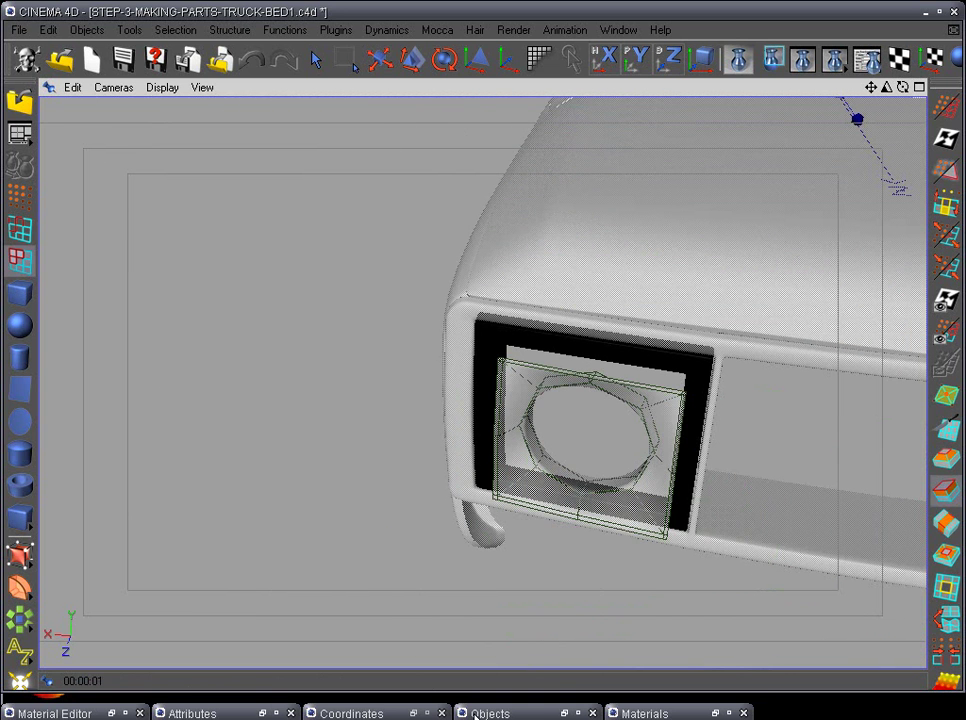
Step: Centre the housing's axis with Axis Tools, using the Bounding Box method, Move Axis to Object mode and 0% on all three axes
click(562, 713)
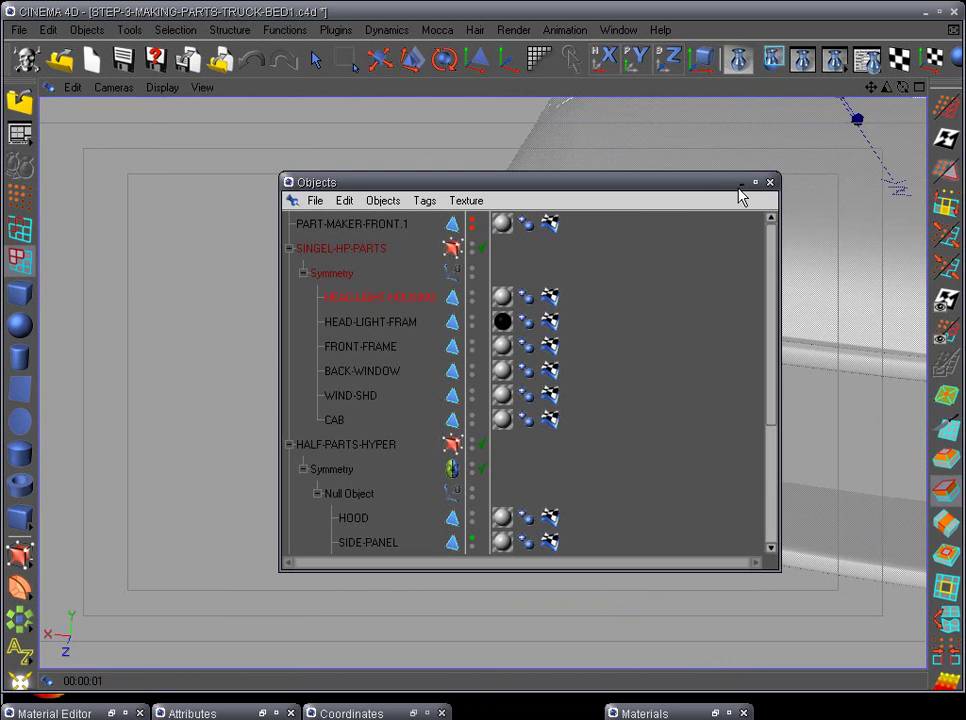
click(741, 184)
alt+drag(783, 372, 638, 378)
alt+right_drag(638, 378, 597, 356)
alt+drag(597, 356, 545, 260)
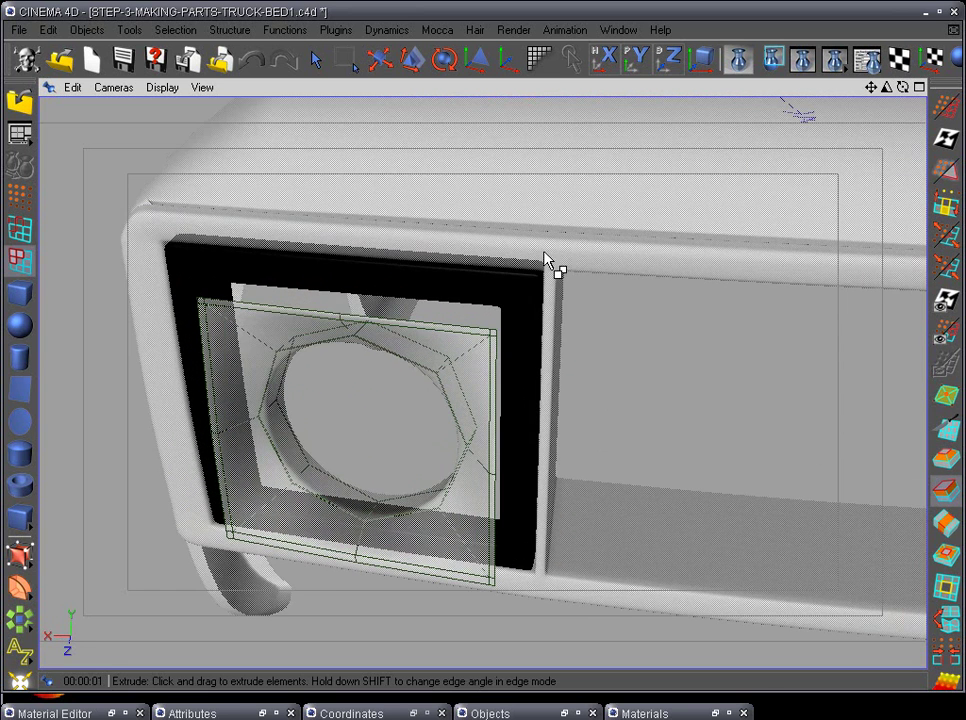
click(336, 30)
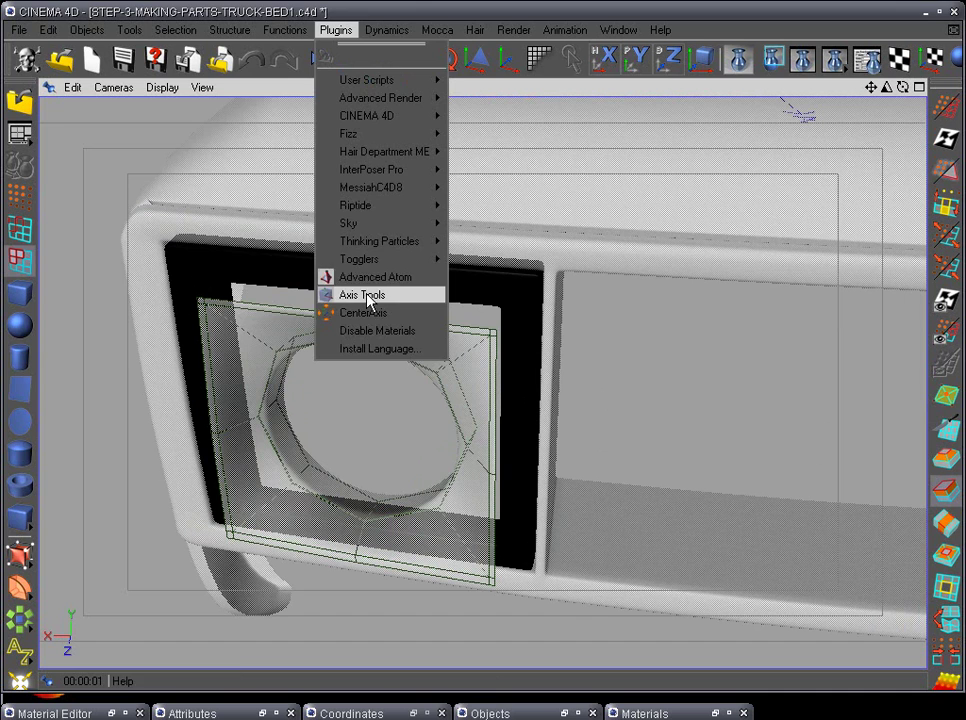
click(399, 296)
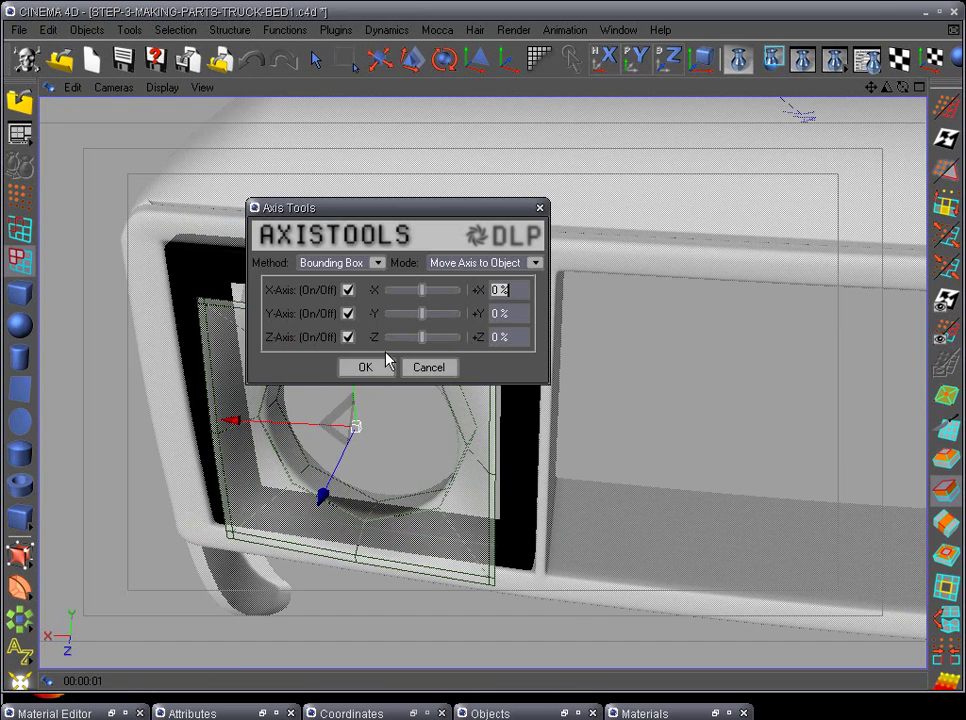
click(366, 367)
alt+drag(664, 431, 482, 414)
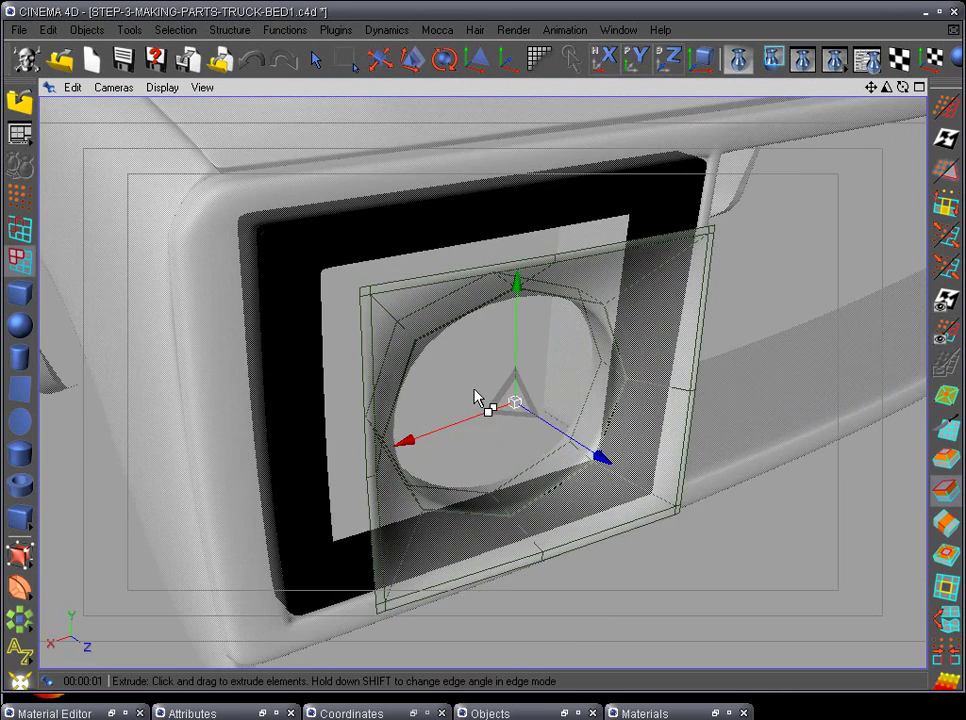
Step: Extrude all the narrow border polygons around the square front of the headlight housing slightly to form a raised lip
key(F4)
click(316, 62)
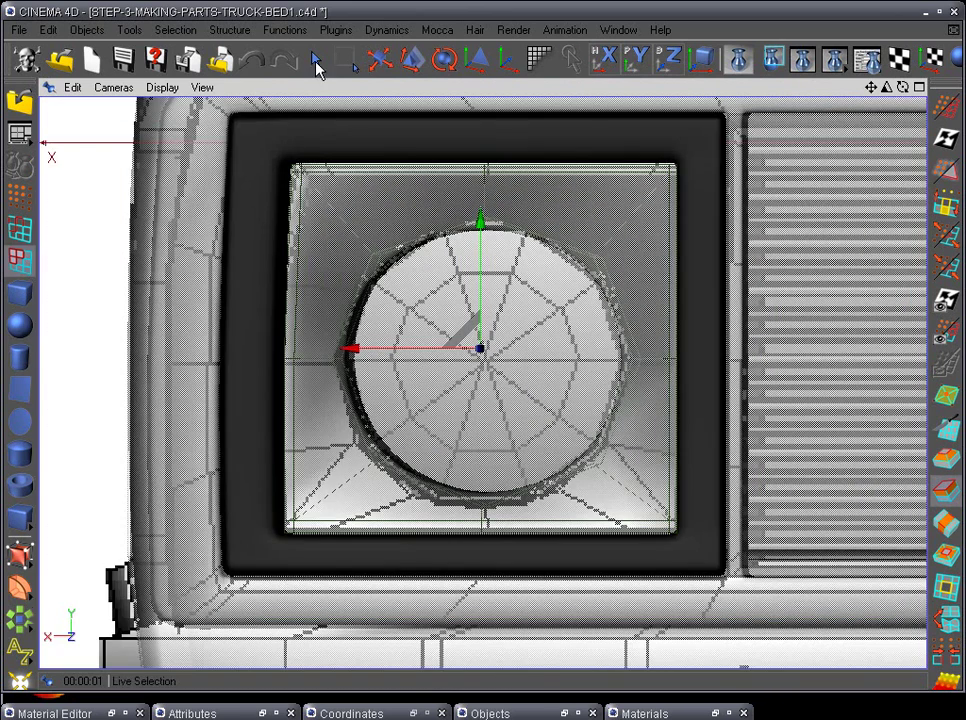
click(316, 62)
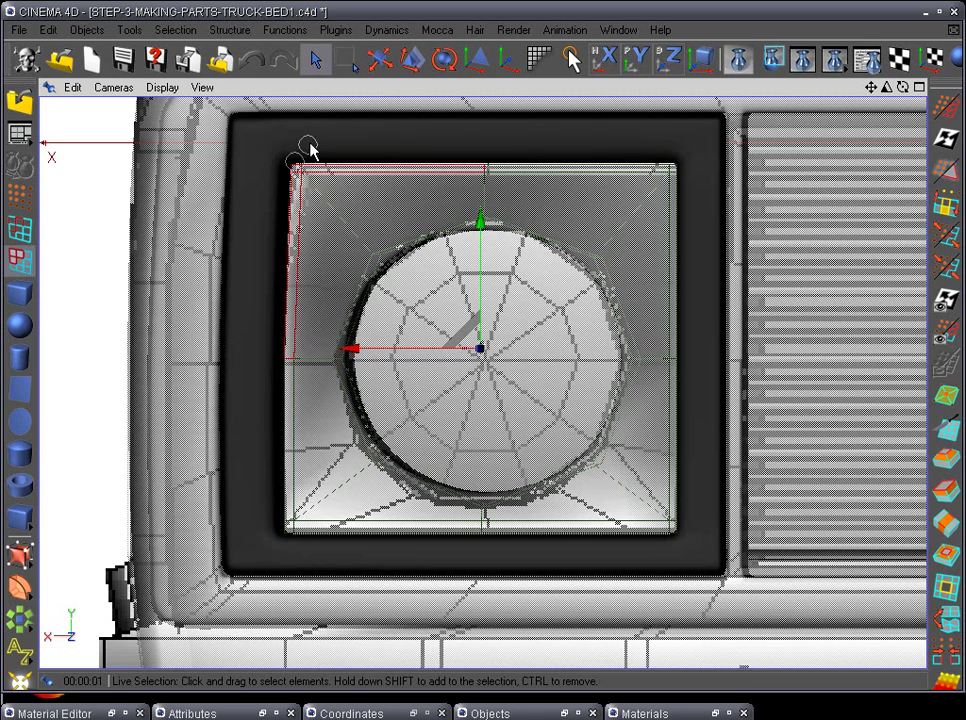
shift+click(678, 169)
shift+drag(678, 165, 688, 166)
alt+middle_drag(708, 332, 683, 265)
alt+right_drag(683, 265, 750, 513)
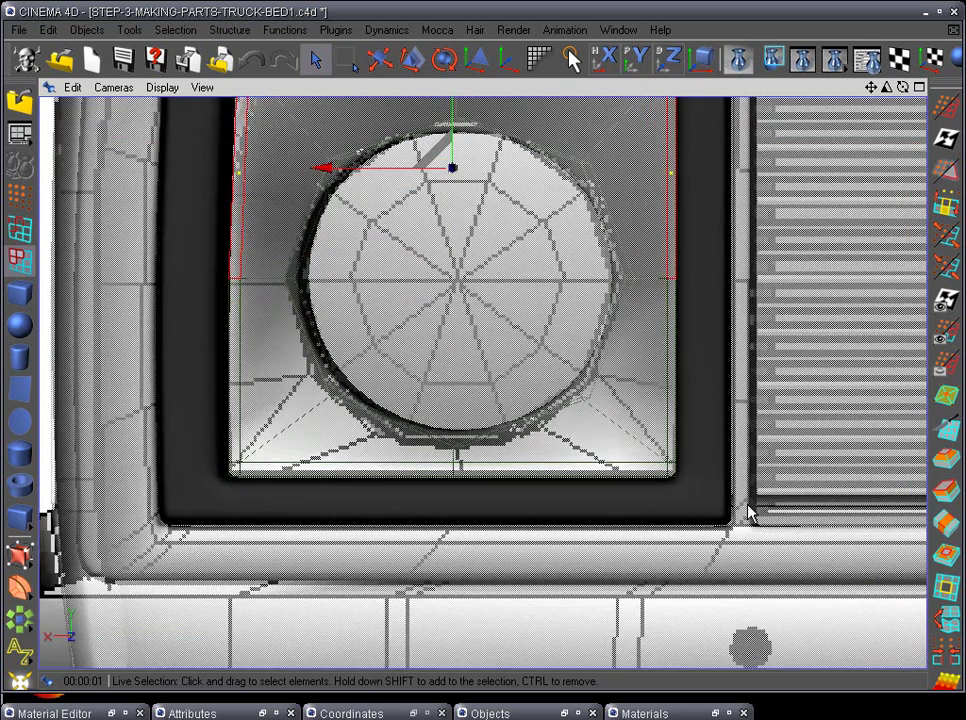
shift+click(678, 475)
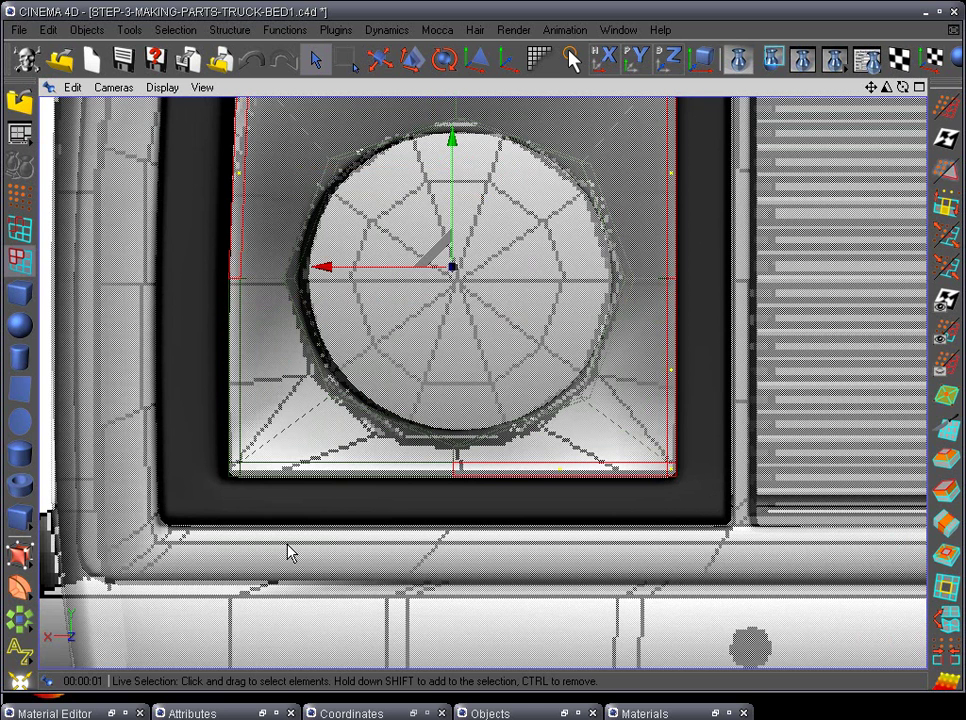
shift+click(231, 473)
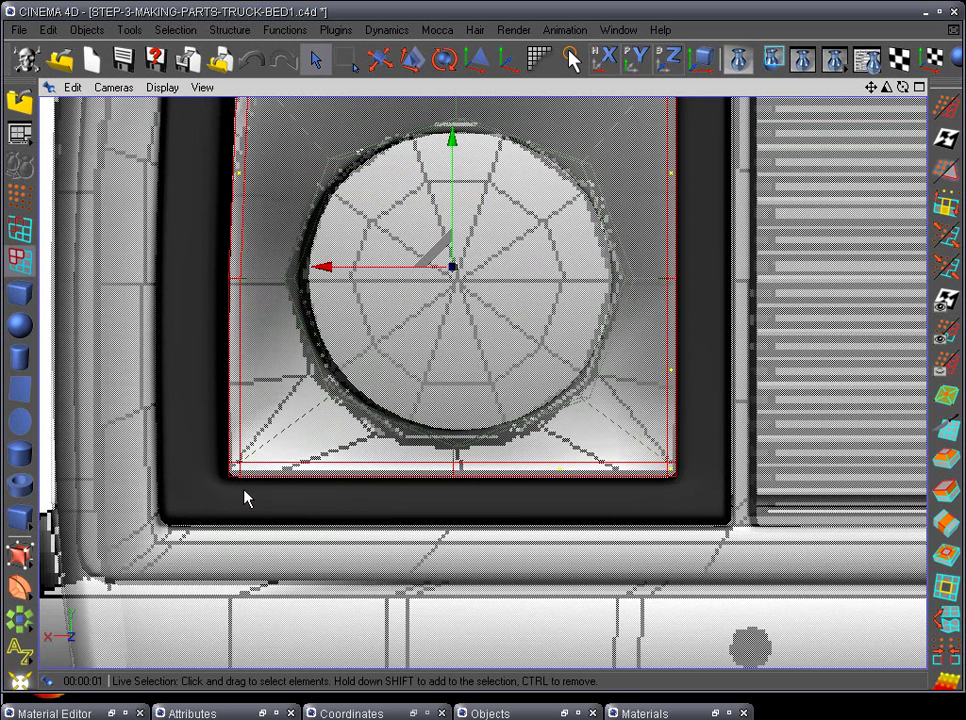
key(F1)
alt+drag(495, 554, 486, 574)
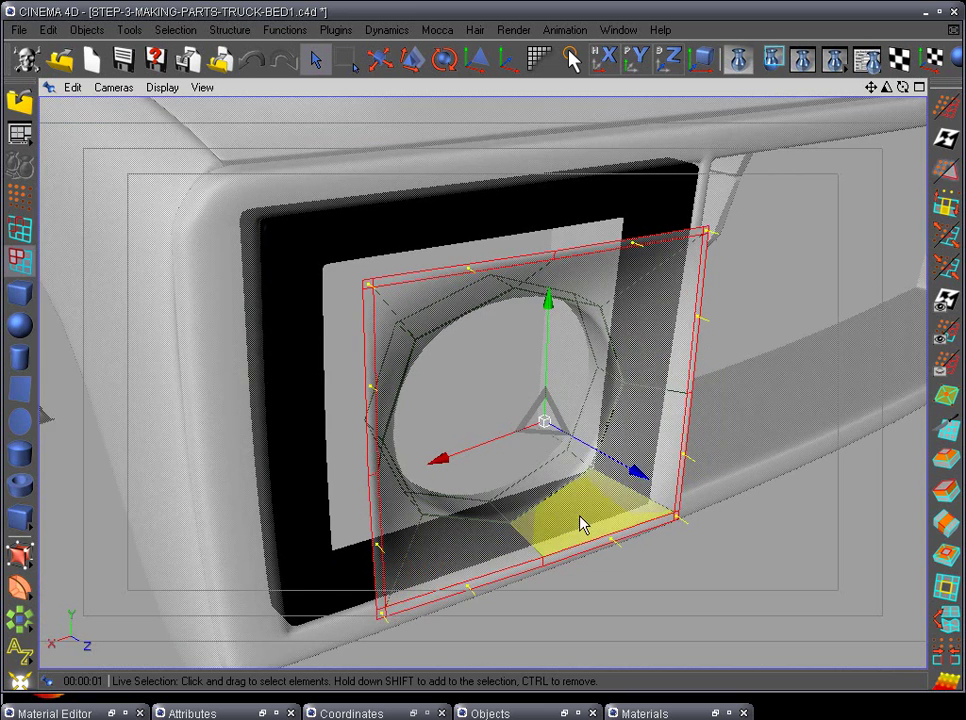
alt+middle_drag(579, 516, 569, 508)
mouse_move(683, 560)
alt+mouse_down()
mouse_move(658, 536)
mouse_move(686, 568)
alt+mouse_up()
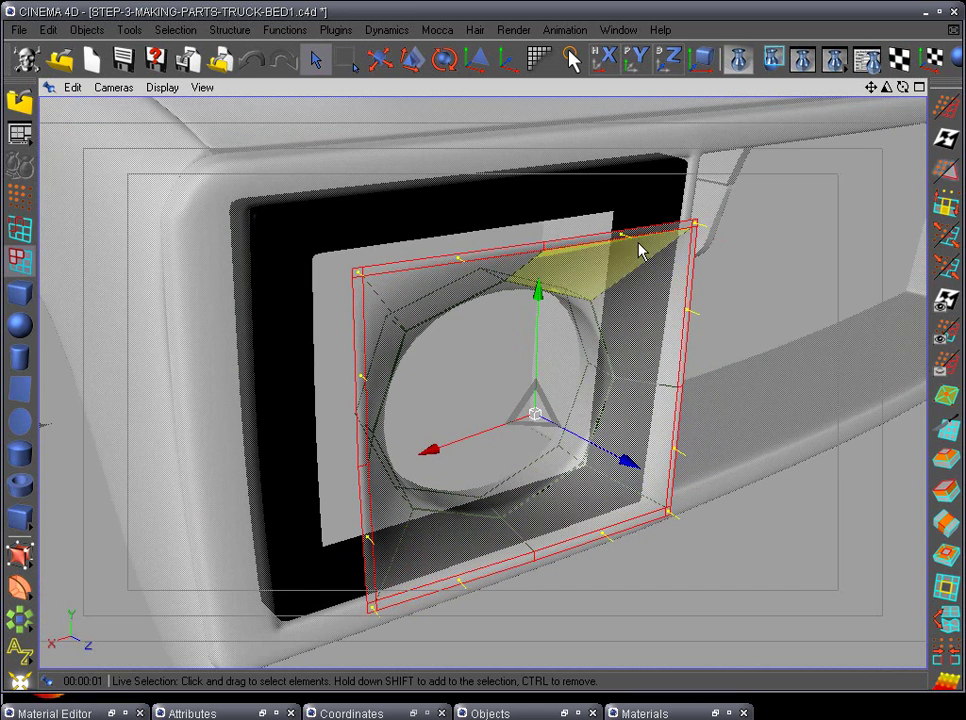
alt+drag(614, 470, 515, 440)
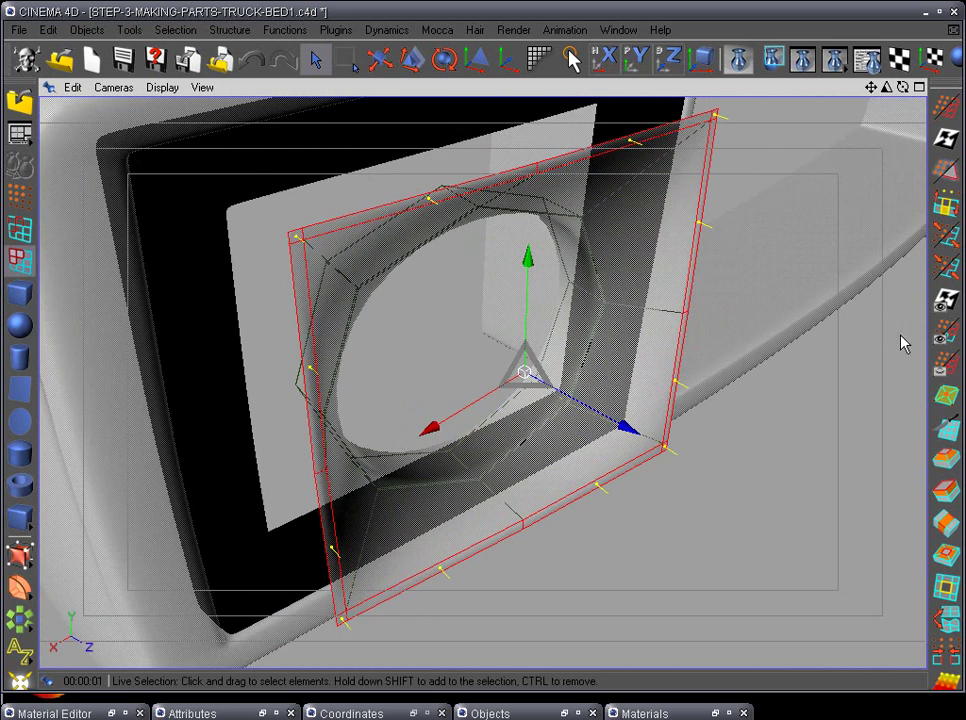
click(946, 490)
drag(899, 508, 250, 505)
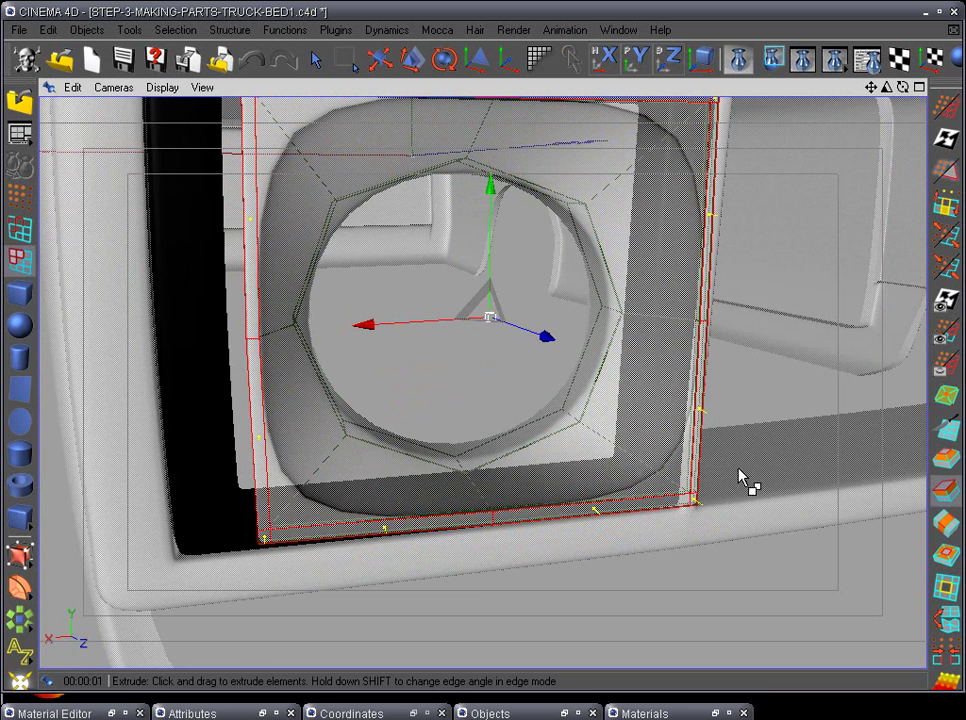
alt+drag(658, 590, 757, 463)
alt+drag(705, 570, 684, 589)
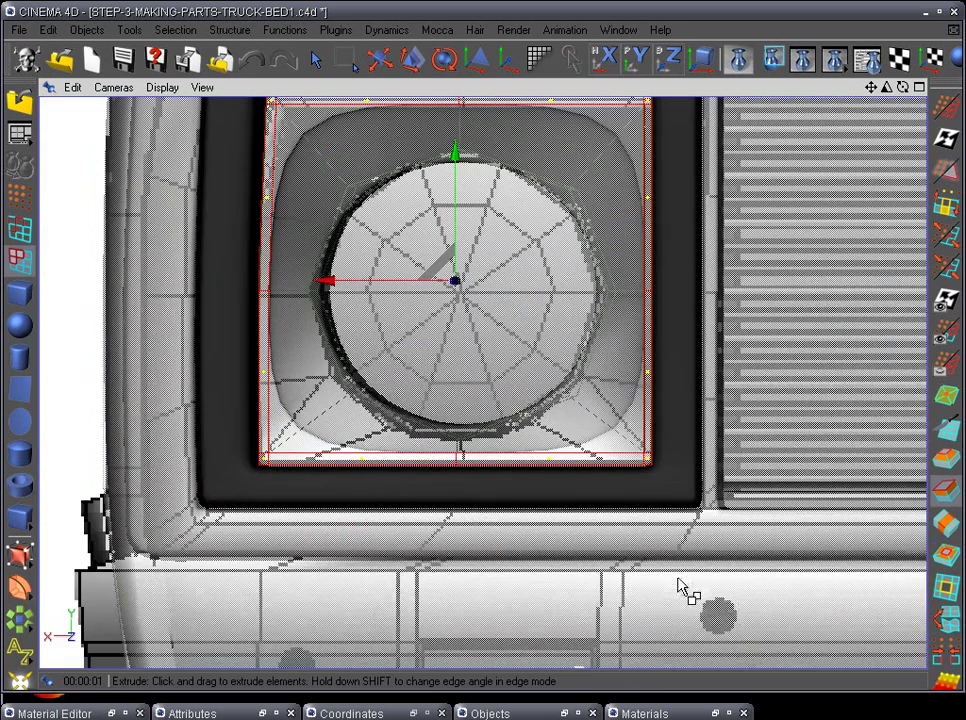
Step: With the Knife in Line mode and Visible Only off, cut horizontally across the housing just inside its lower and upper rims
click(30, 198)
key(k)
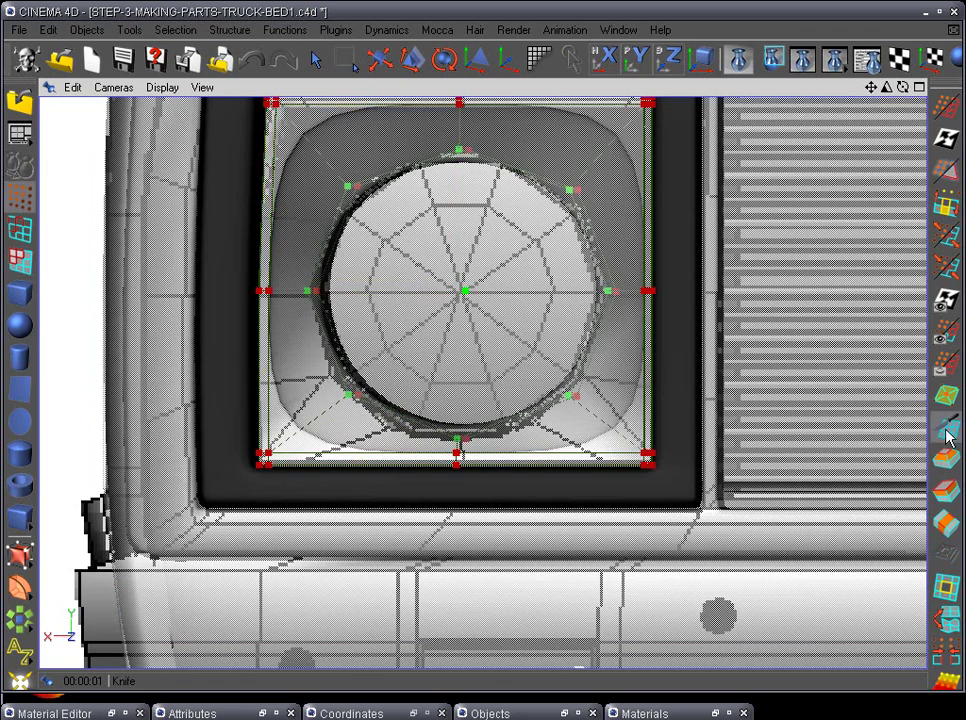
scroll(715, 335, up, 2)
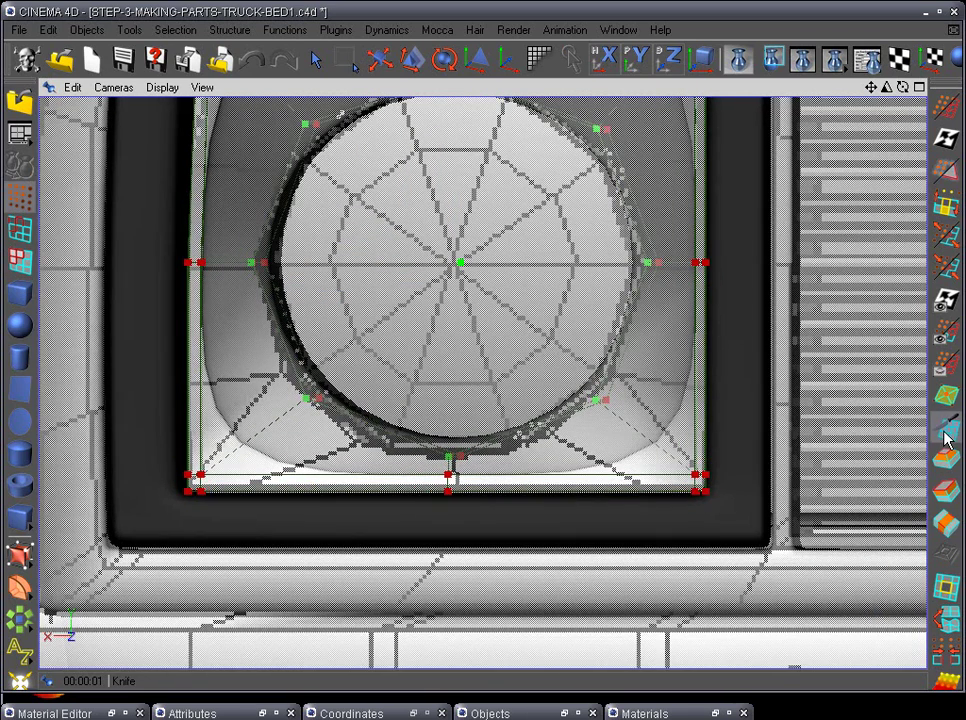
double_click(947, 438)
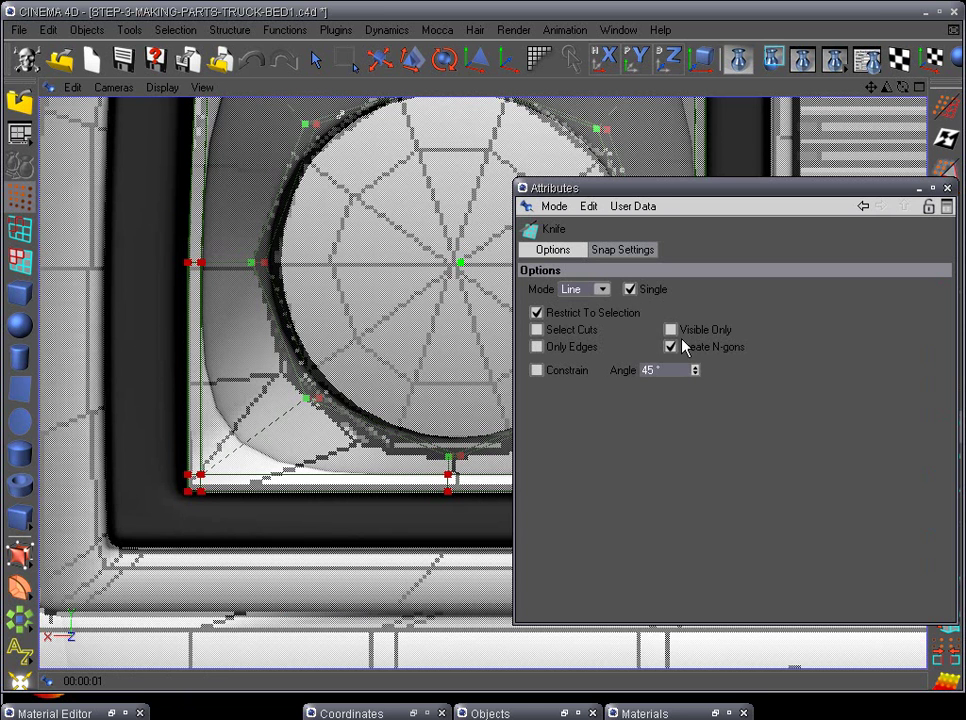
click(921, 189)
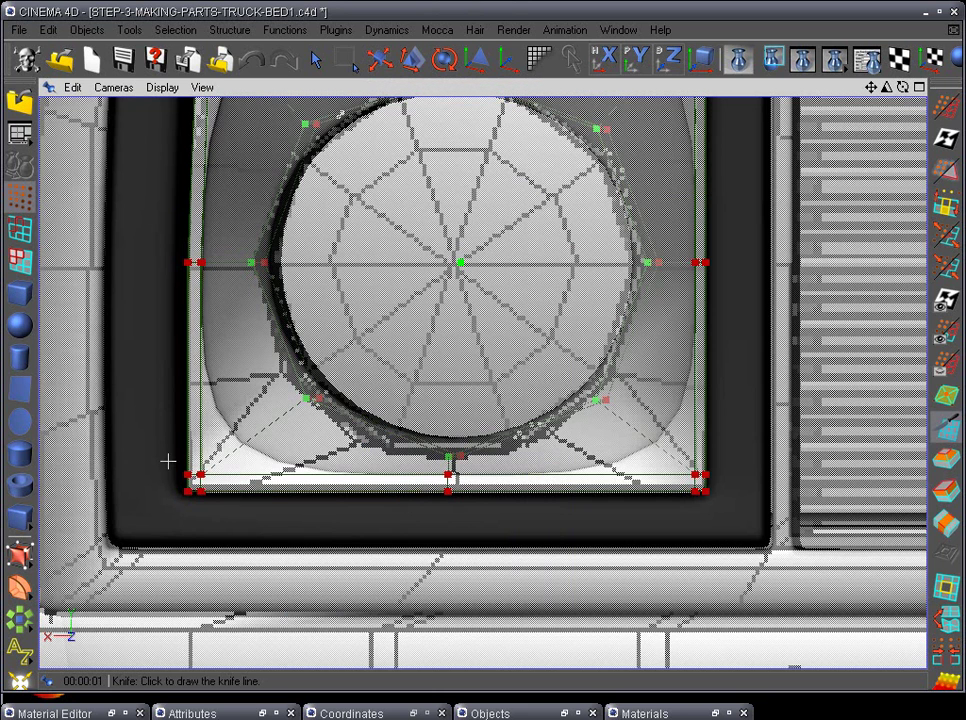
drag(270, 466, 764, 462)
alt+middle_drag(798, 336, 797, 577)
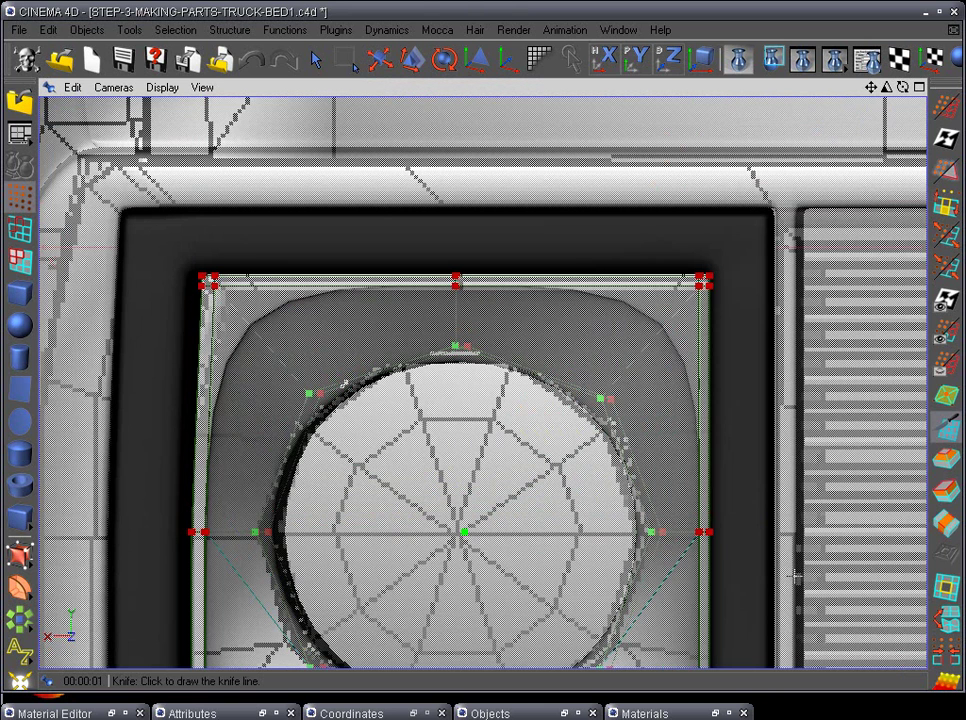
drag(183, 295, 796, 309)
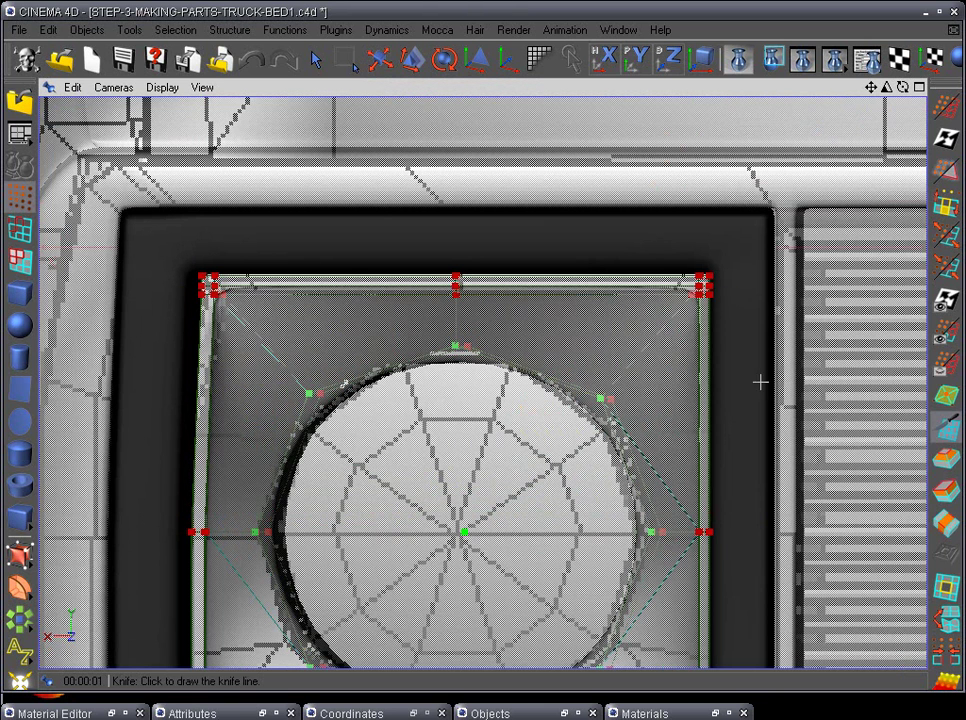
Step: Render a region around the headlight to examine the smoothed housing with its sharpened rim corners
key(F1)
alt+drag(544, 474, 566, 400)
scroll(516, 405, down, 3)
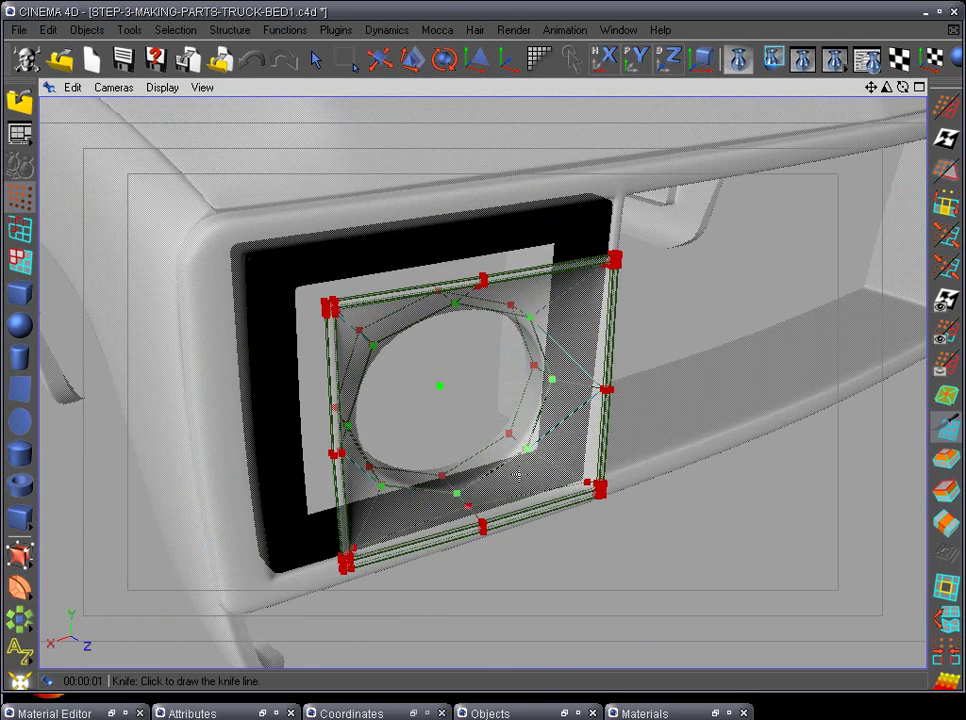
click(775, 68)
drag(276, 207, 648, 608)
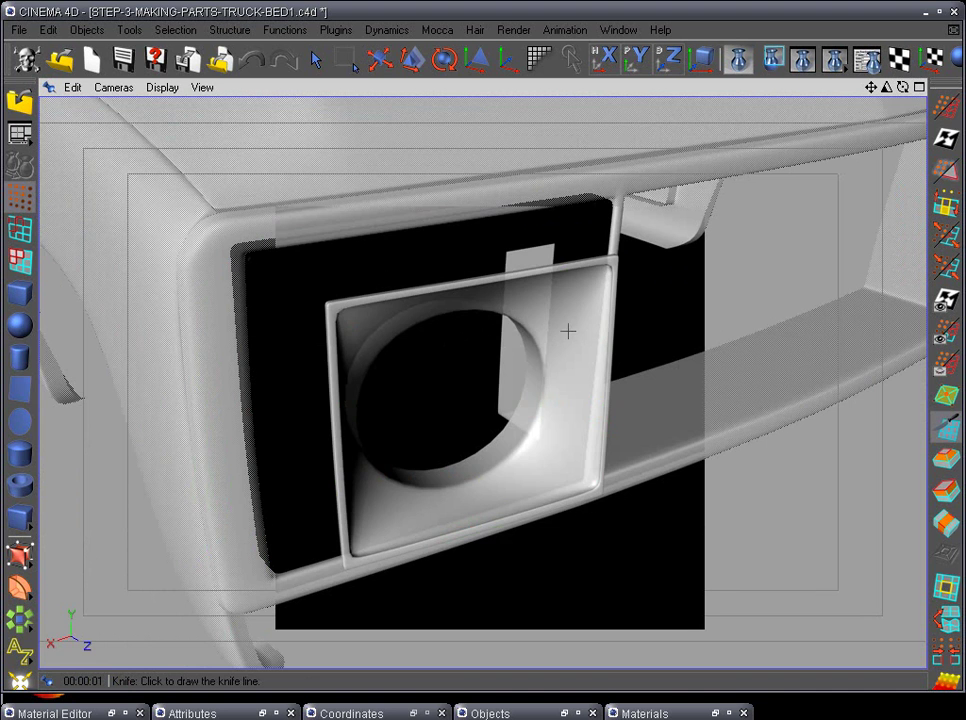
Step: Examine from the front and at angles how the housing sits relative to the black headlight frame
alt+drag(377, 424, 607, 562)
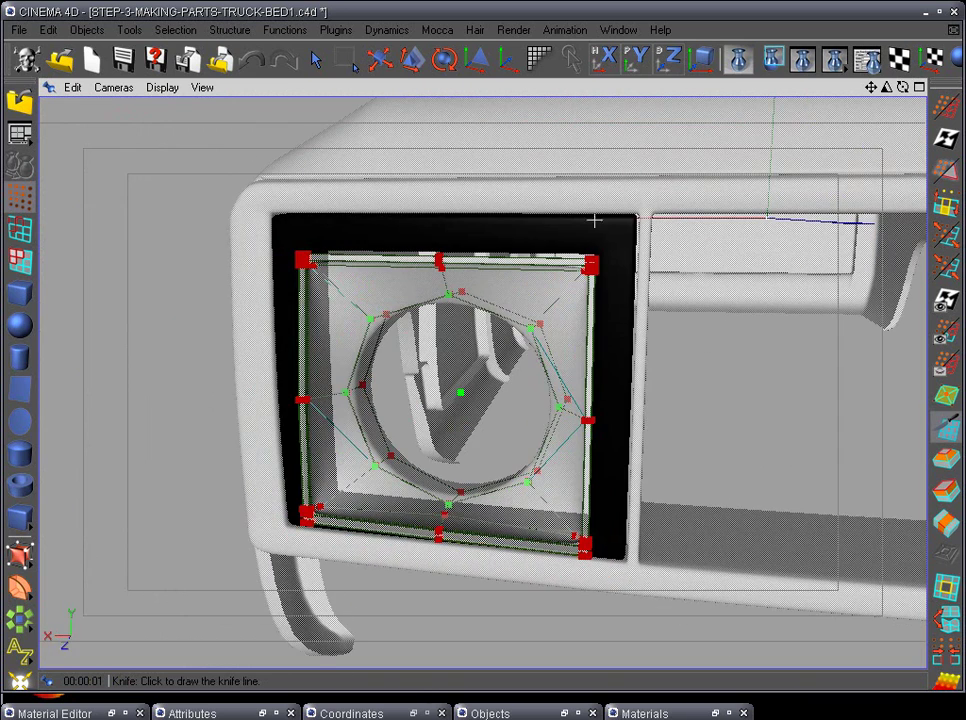
alt+drag(568, 509, 491, 522)
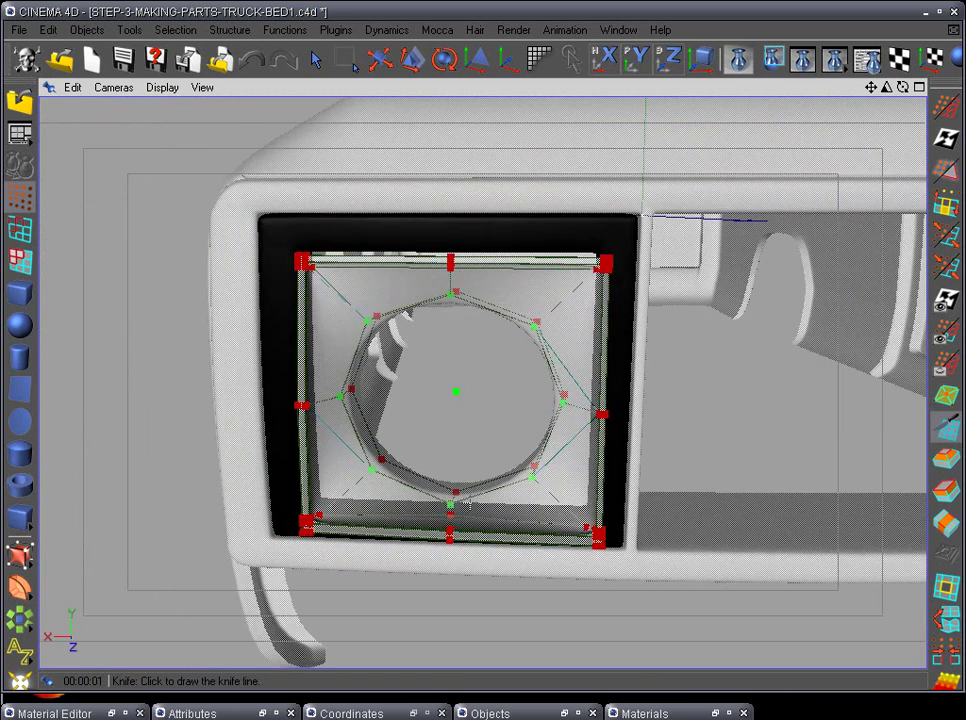
scroll(548, 487, up, 5)
scroll(548, 487, down, 2)
scroll(552, 484, up, 6)
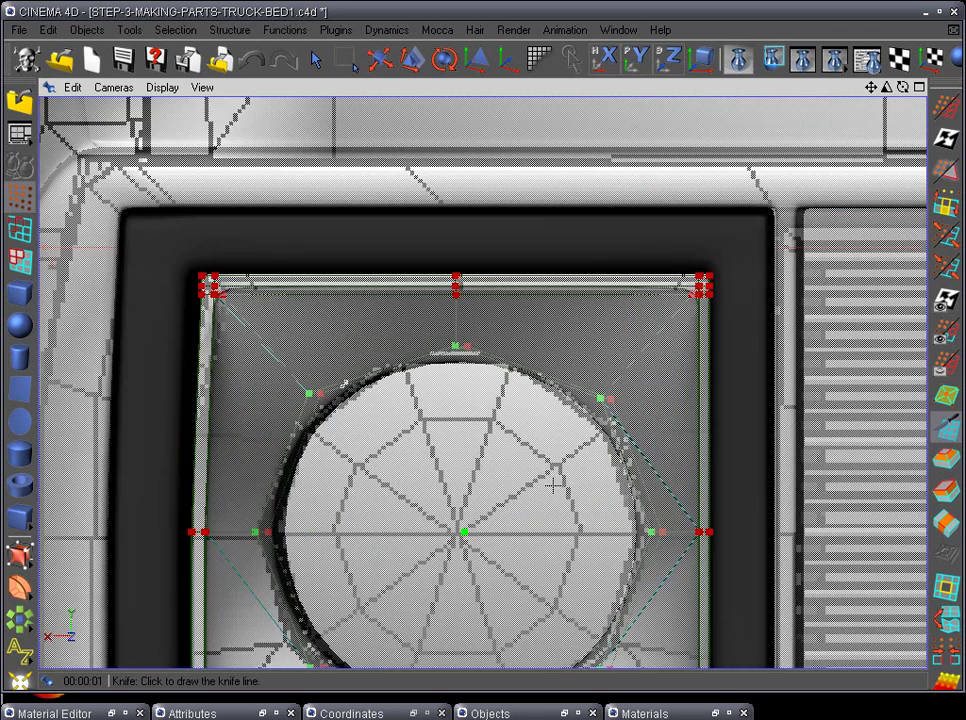
alt+drag(599, 440, 625, 282)
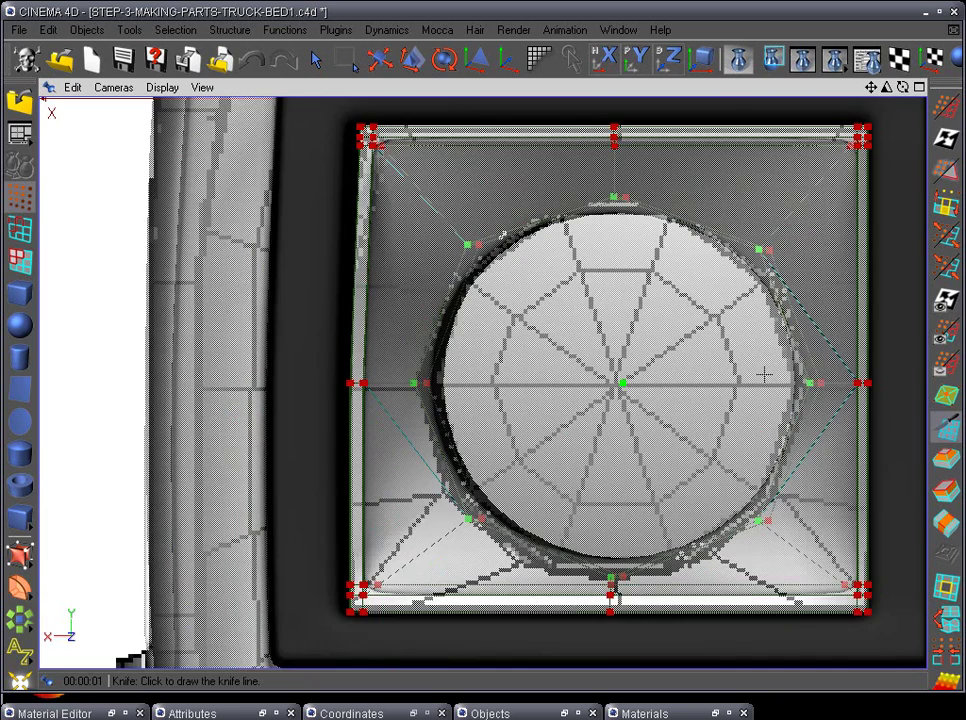
alt+middle_drag(758, 378, 679, 367)
alt+drag(645, 490, 341, 488)
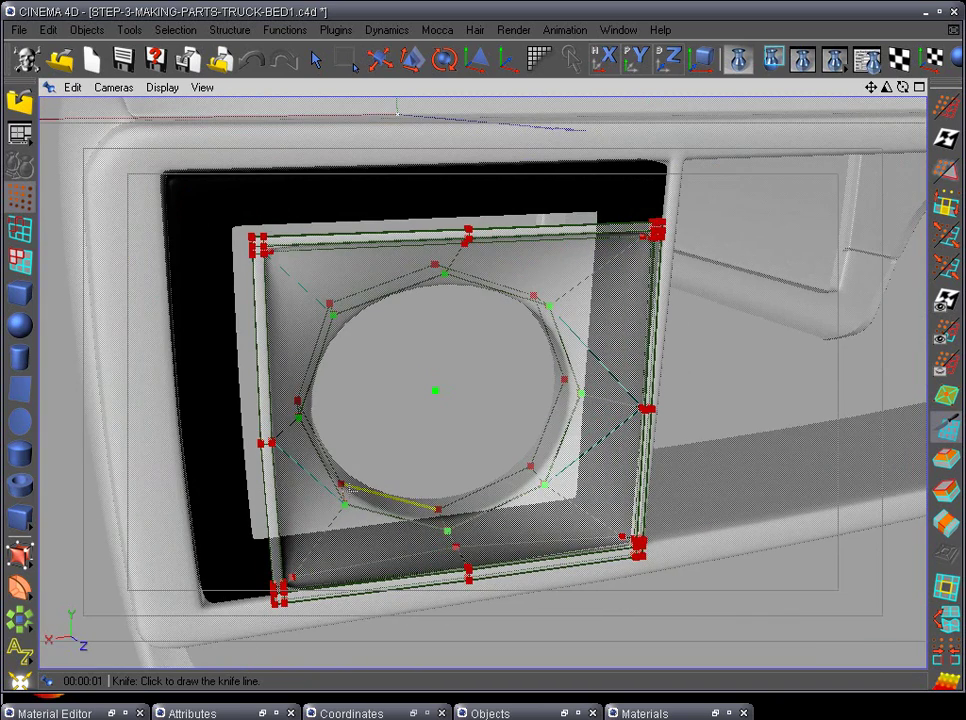
alt+drag(500, 436, 445, 448)
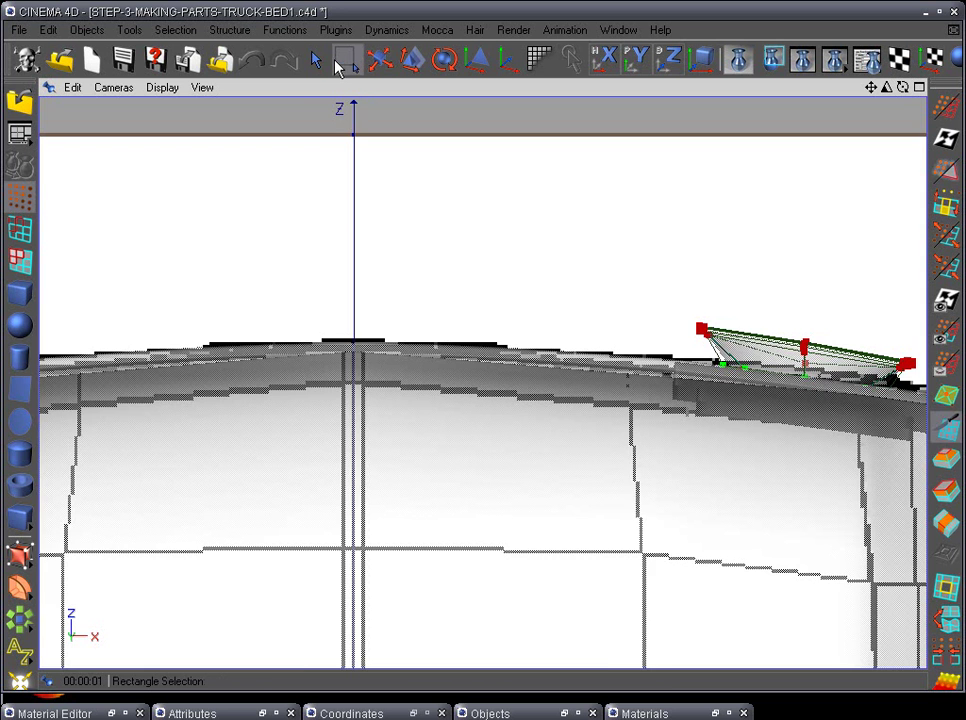
Step: Move the housing's points back along Z in the top view to sink it into the headlight frame
click(336, 61)
alt+middle_drag(631, 450, 317, 442)
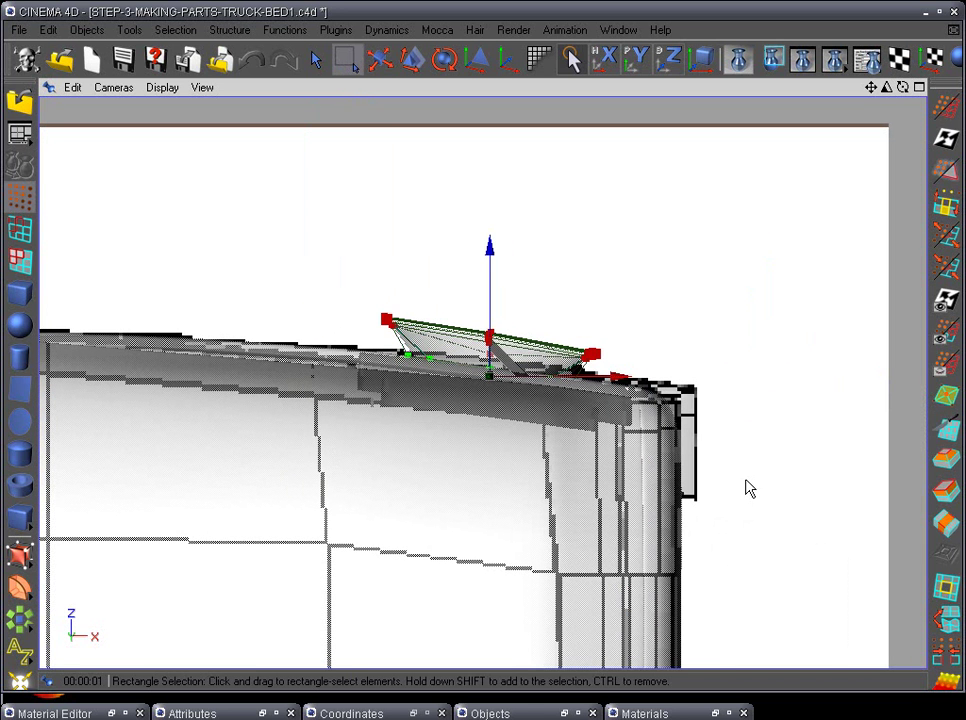
drag(498, 252, 499, 282)
scroll(556, 345, up, 4)
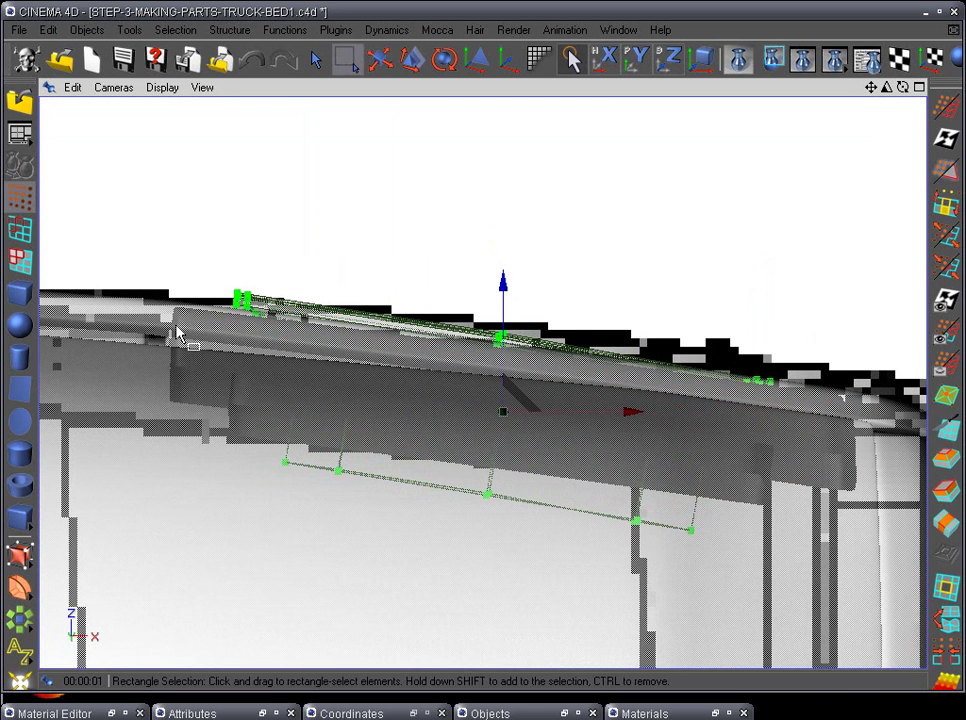
Step: Adjust the housing's vertical columns of points along Z in the top view to follow the curve of the truck's front
drag(161, 233, 556, 556)
drag(371, 270, 373, 282)
drag(191, 287, 385, 558)
drag(292, 265, 293, 272)
drag(446, 295, 575, 550)
mouse_move(495, 298)
mouse_down()
mouse_move(498, 306)
mouse_move(497, 297)
mouse_up()
drag(645, 302, 841, 578)
drag(651, 423, 652, 424)
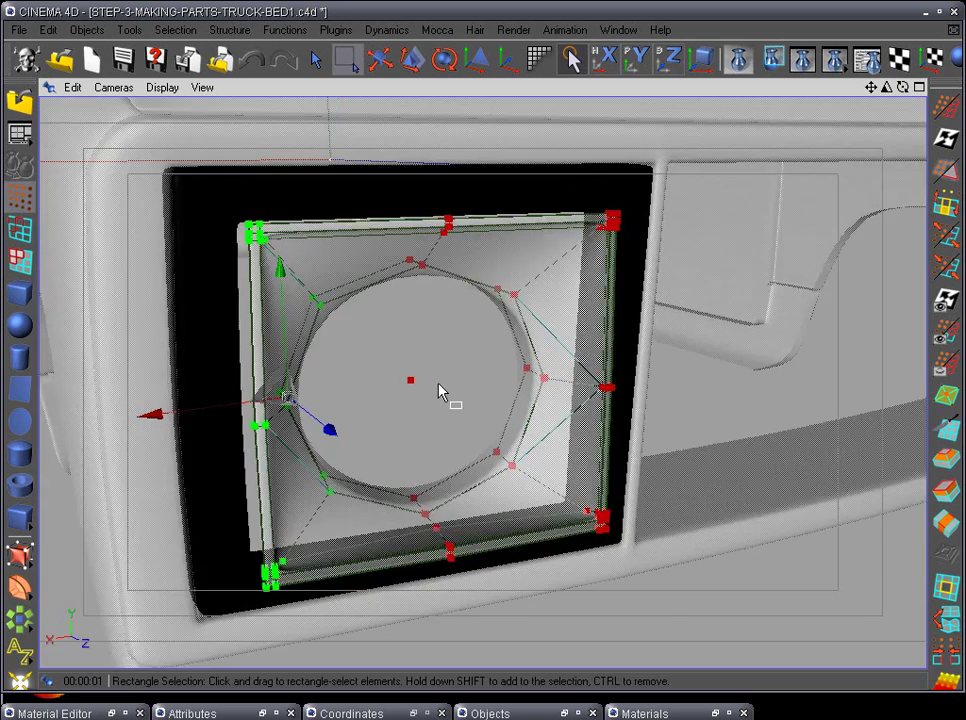
Step: Move the housing's bottom rows of points back along Z in the side view to match the frame's slant
alt+drag(440, 390, 197, 365)
alt+drag(277, 383, 735, 330)
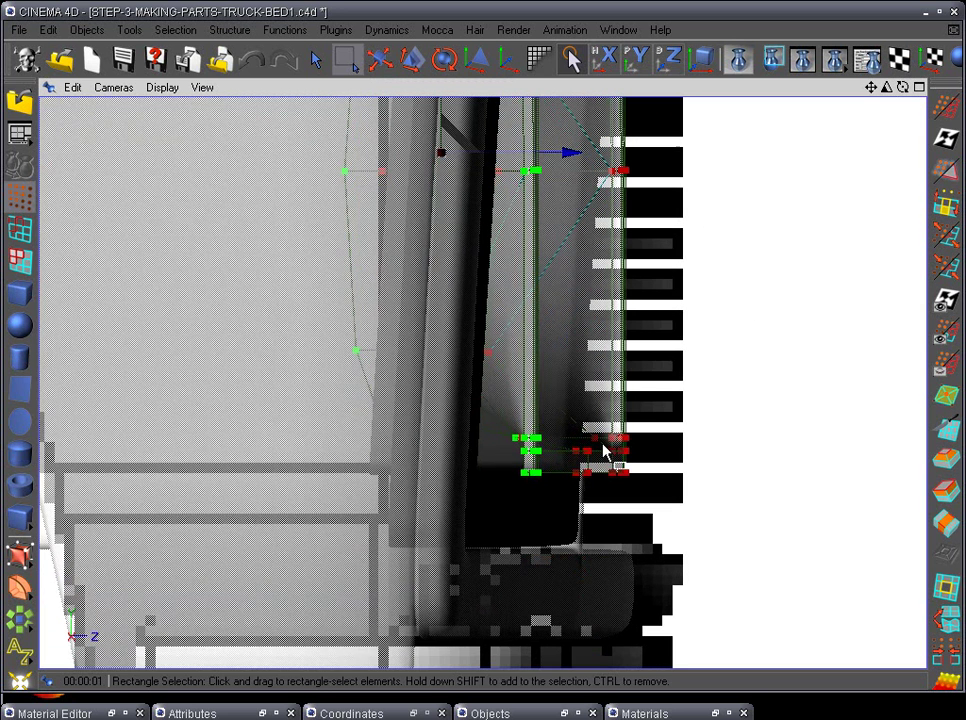
drag(300, 336, 730, 507)
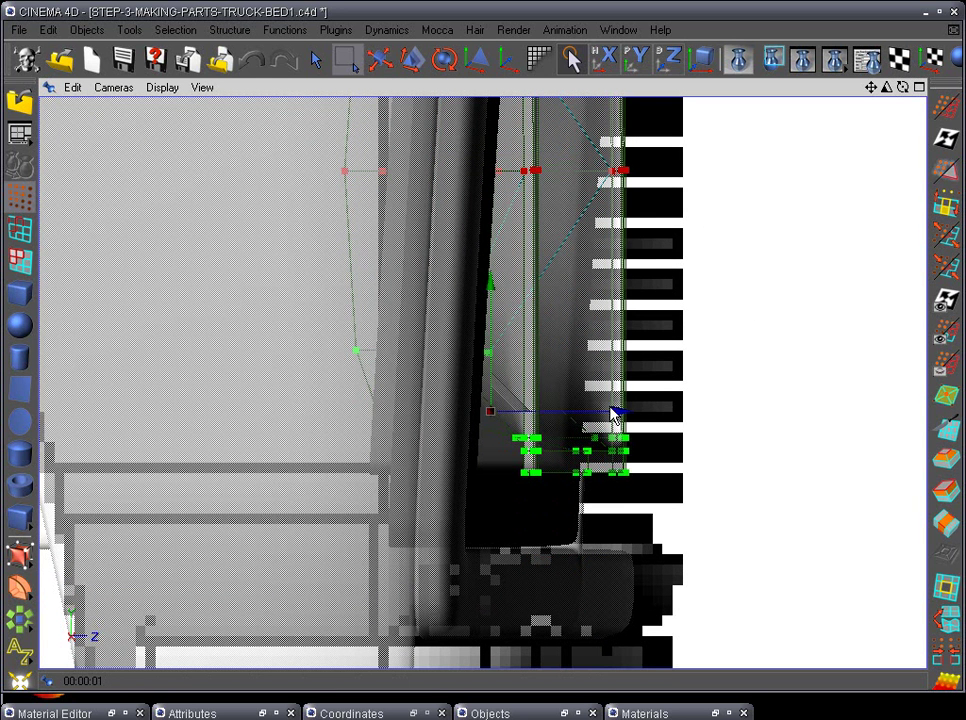
drag(617, 420, 565, 413)
Step: Move the housing's middle row and upper rows of points back along Z in line with the slanted frame
alt+middle_drag(651, 340, 642, 535)
scroll(643, 534, up, 2)
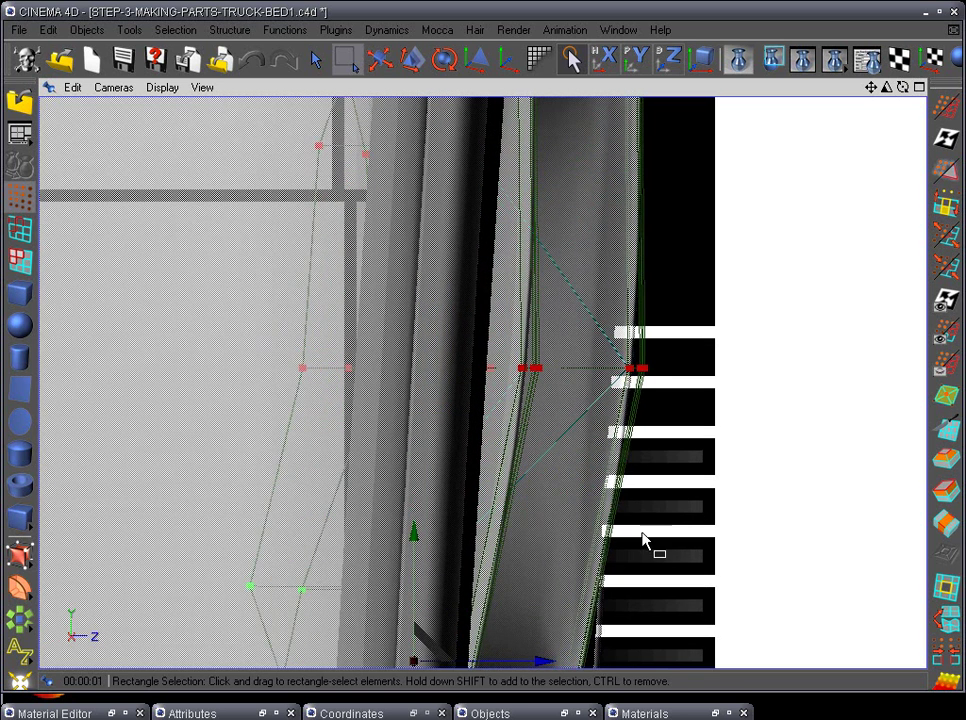
drag(218, 307, 705, 457)
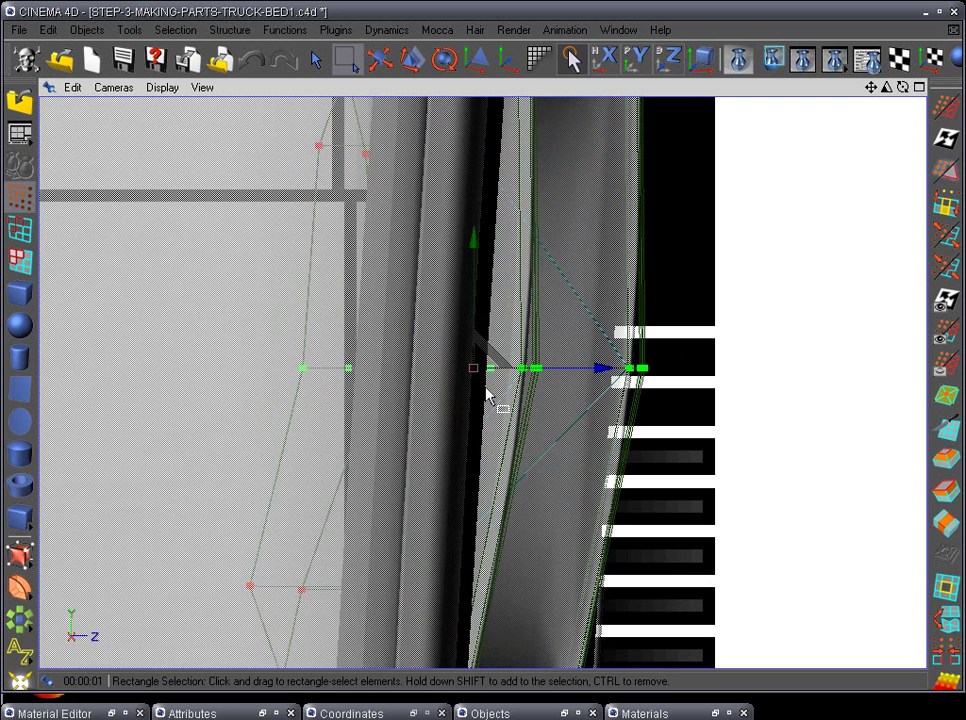
drag(606, 368, 553, 365)
alt+middle_drag(637, 331, 635, 564)
alt+middle_drag(680, 368, 586, 410)
drag(331, 281, 752, 533)
drag(607, 402, 593, 400)
Step: Render a region around the headlight to examine the housing's fit inside the slanted frame
scroll(696, 515, down, 3)
key(F1)
alt+drag(300, 503, 740, 420)
click(772, 72)
drag(216, 174, 654, 586)
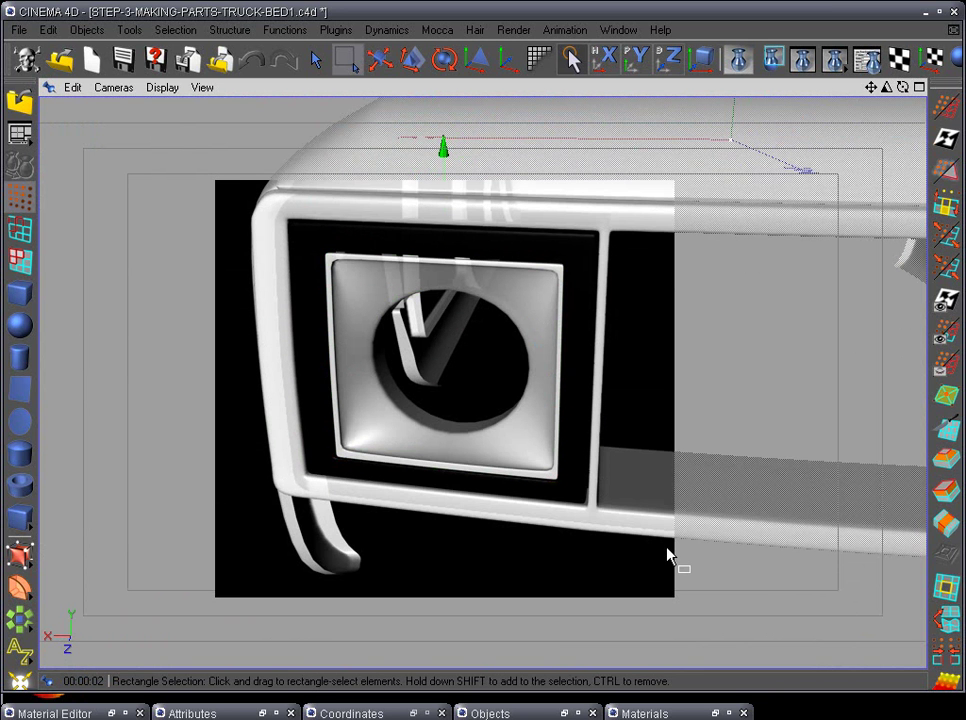
Step: Loop-select the outer back edge of the housing's rim and extrude it back along Z into the headlight frame
alt+drag(661, 548, 312, 452)
alt+middle_drag(312, 452, 425, 466)
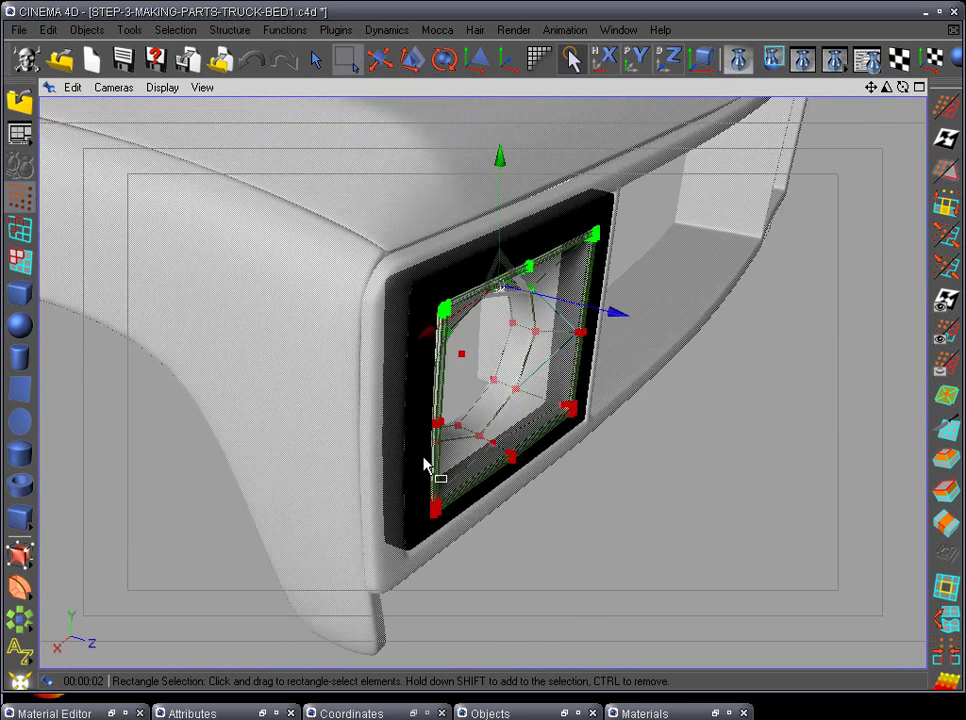
alt+right_drag(425, 466, 403, 515)
alt+drag(403, 515, 410, 477)
alt+middle_drag(410, 477, 464, 491)
alt+drag(463, 494, 529, 569)
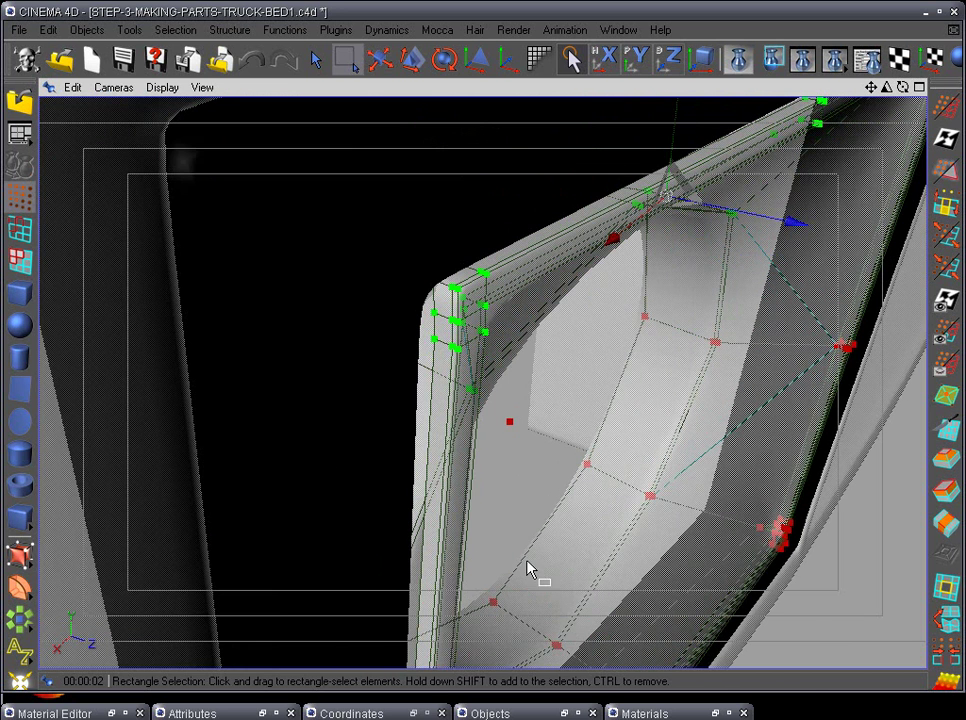
click(24, 232)
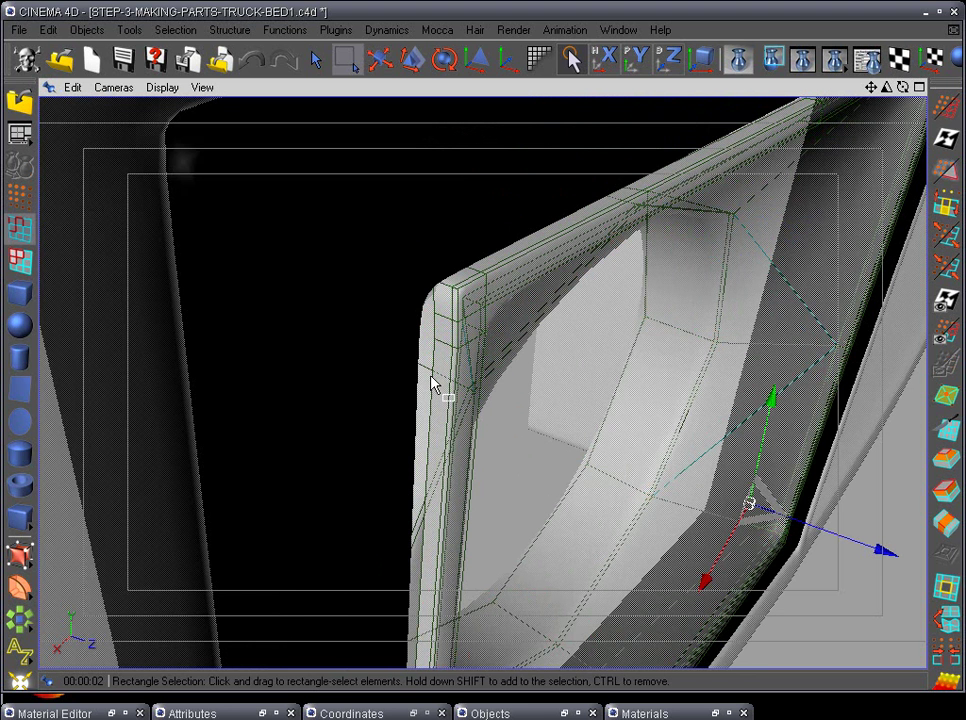
click(944, 205)
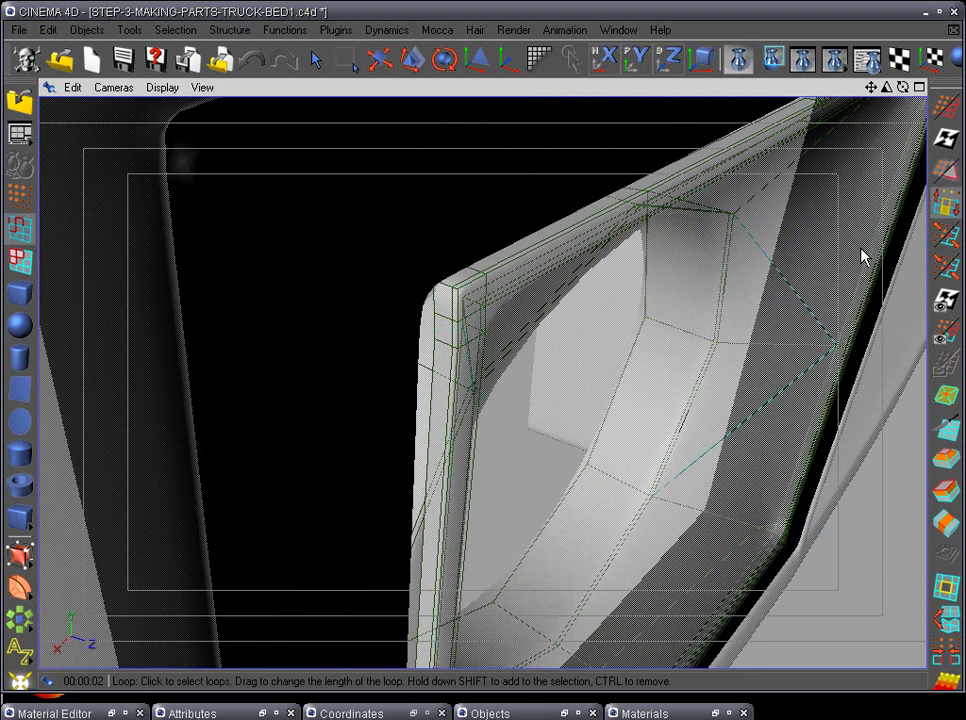
click(439, 340)
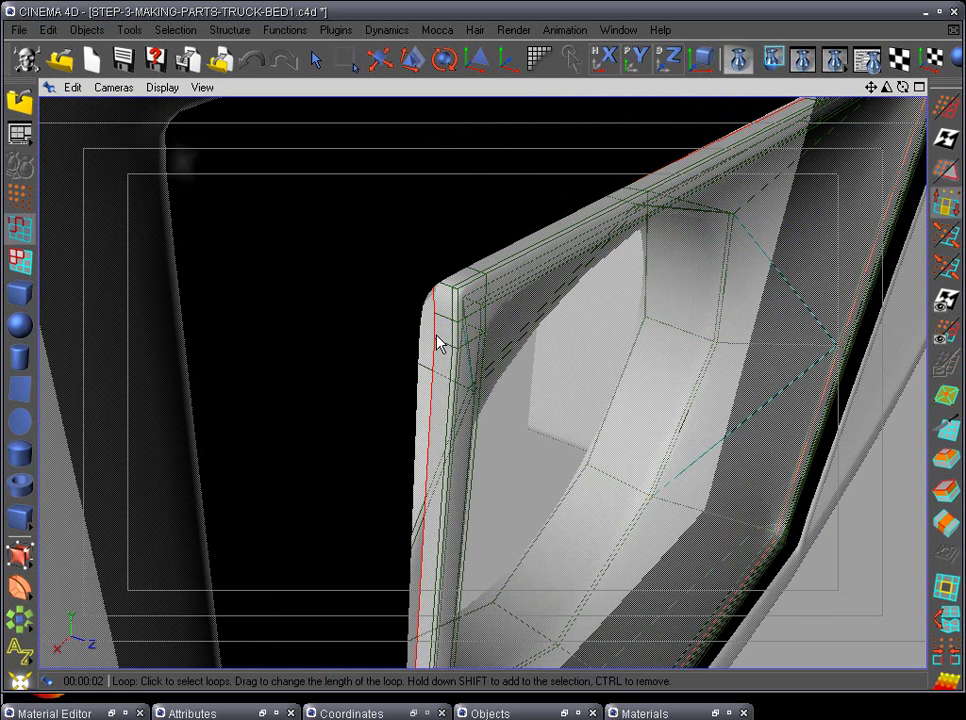
click(948, 490)
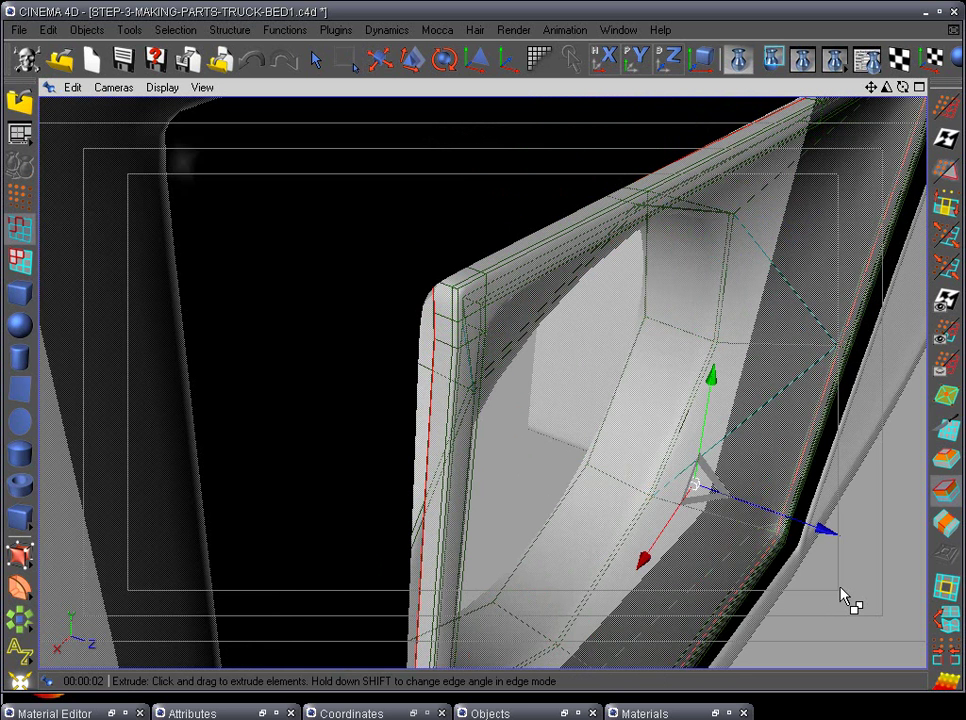
drag(823, 532, 712, 522)
scroll(655, 500, down, 4)
alt+drag(655, 508, 551, 535)
alt+drag(818, 598, 658, 557)
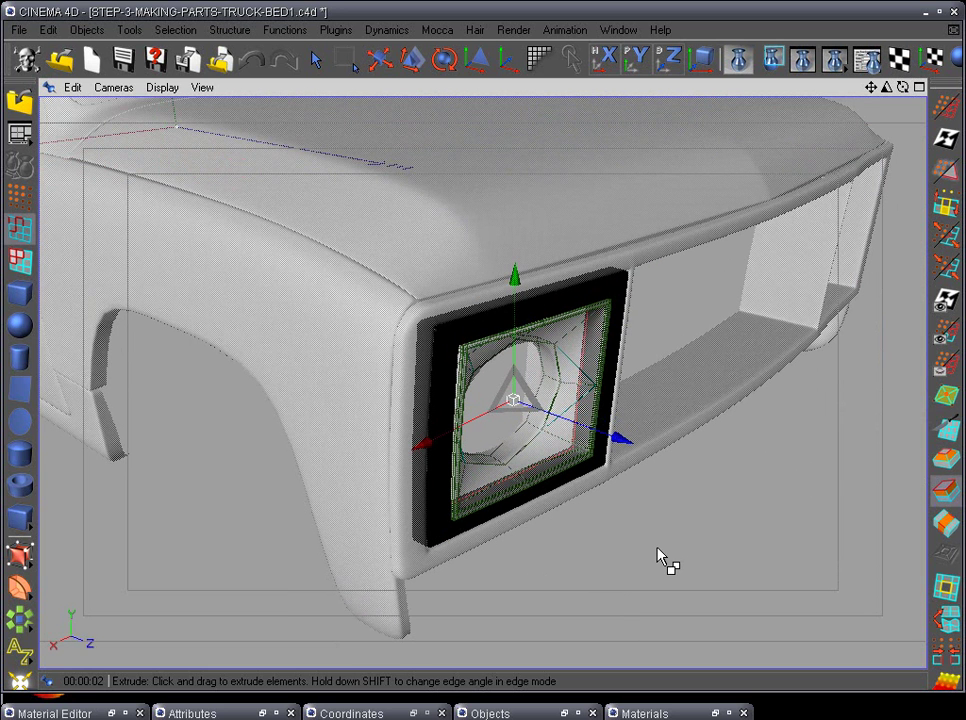